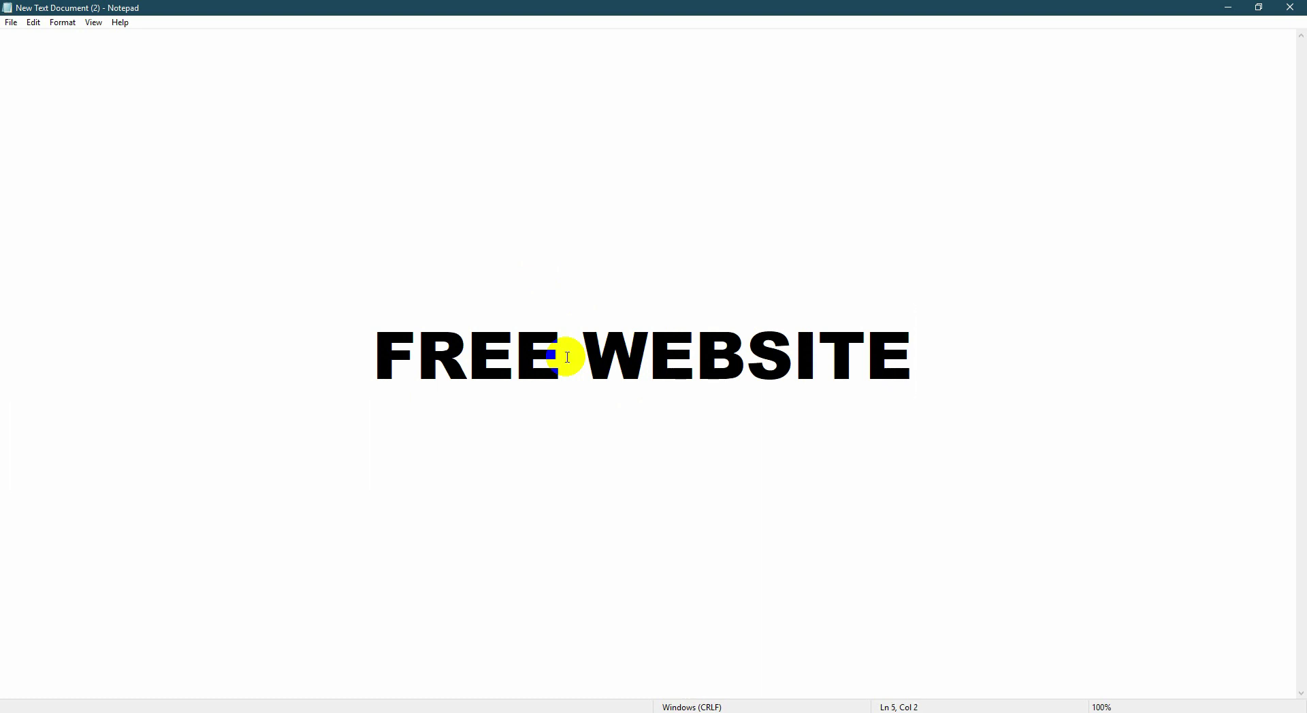
Step: Add FREE DOMAIN, FREE WEBHOST and WEB DEVELOPMENT TOOLS as lines under FREE WEBSITE, fixing typos
{"action": "type", "text": "FREE DO"}
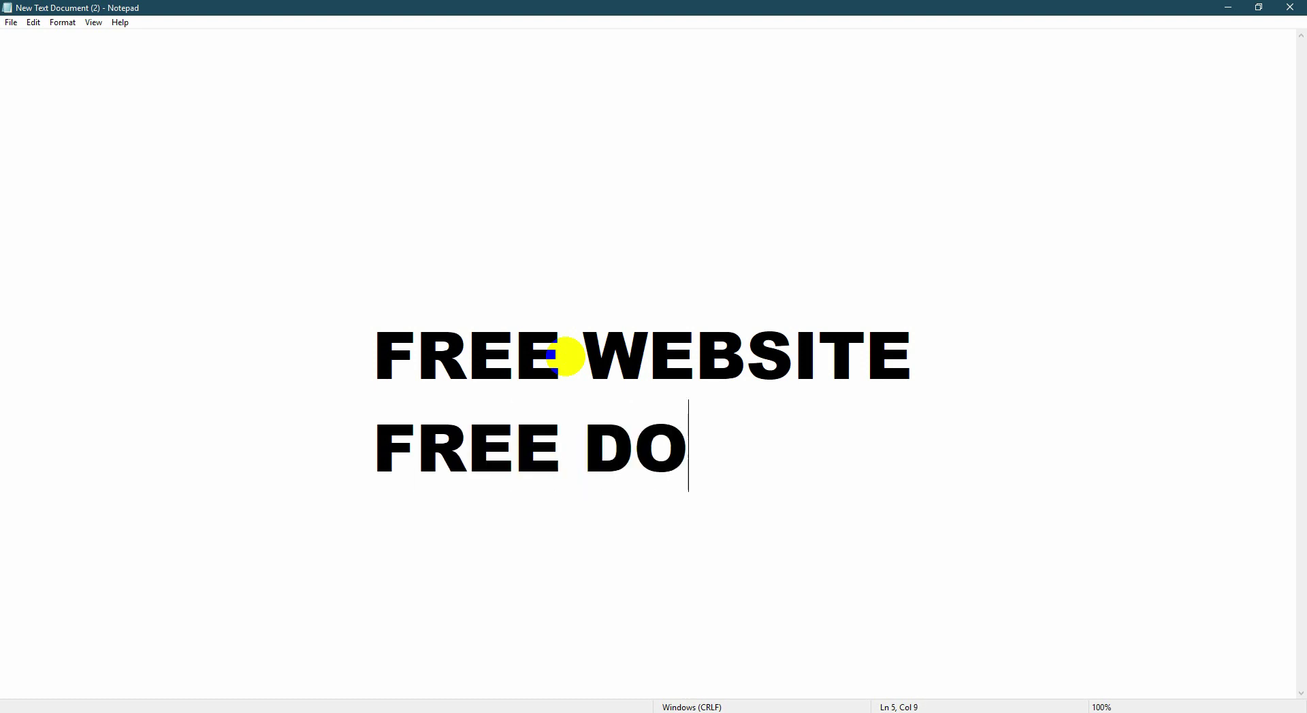
{"action": "type", "text": "MAIN"}
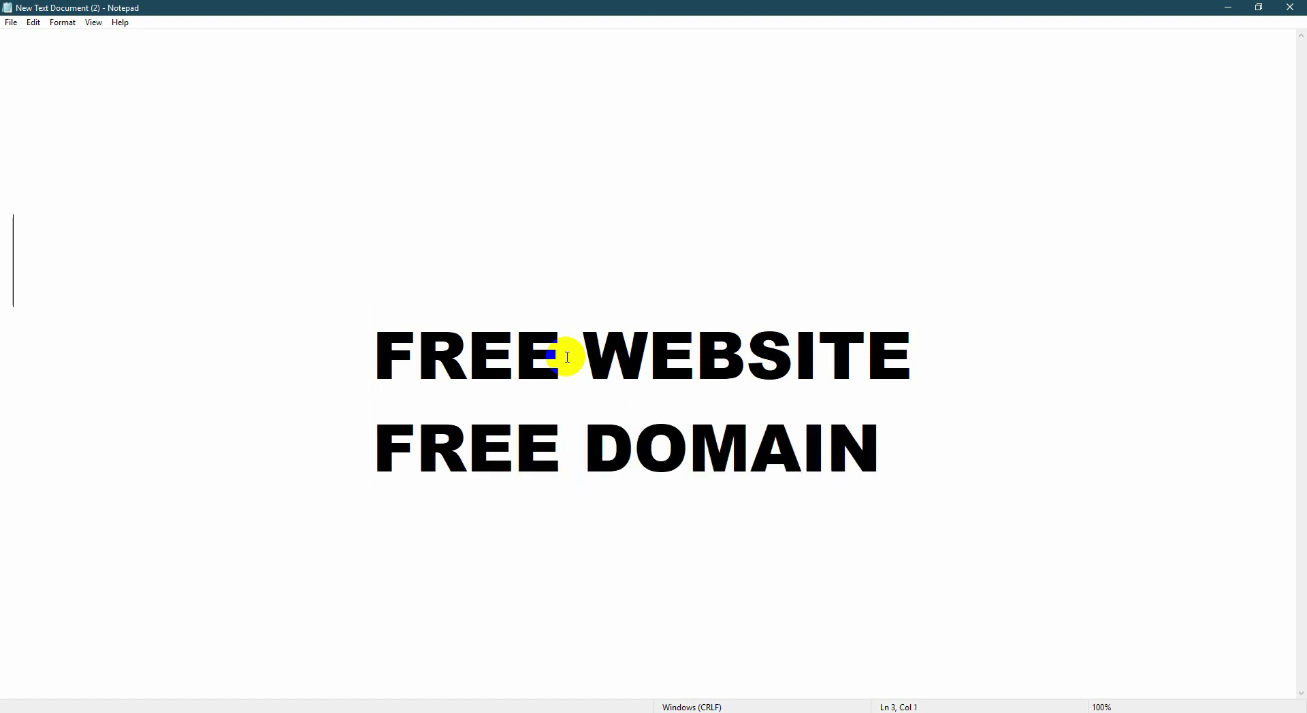
{"action": "key", "text": "BackSpace"}
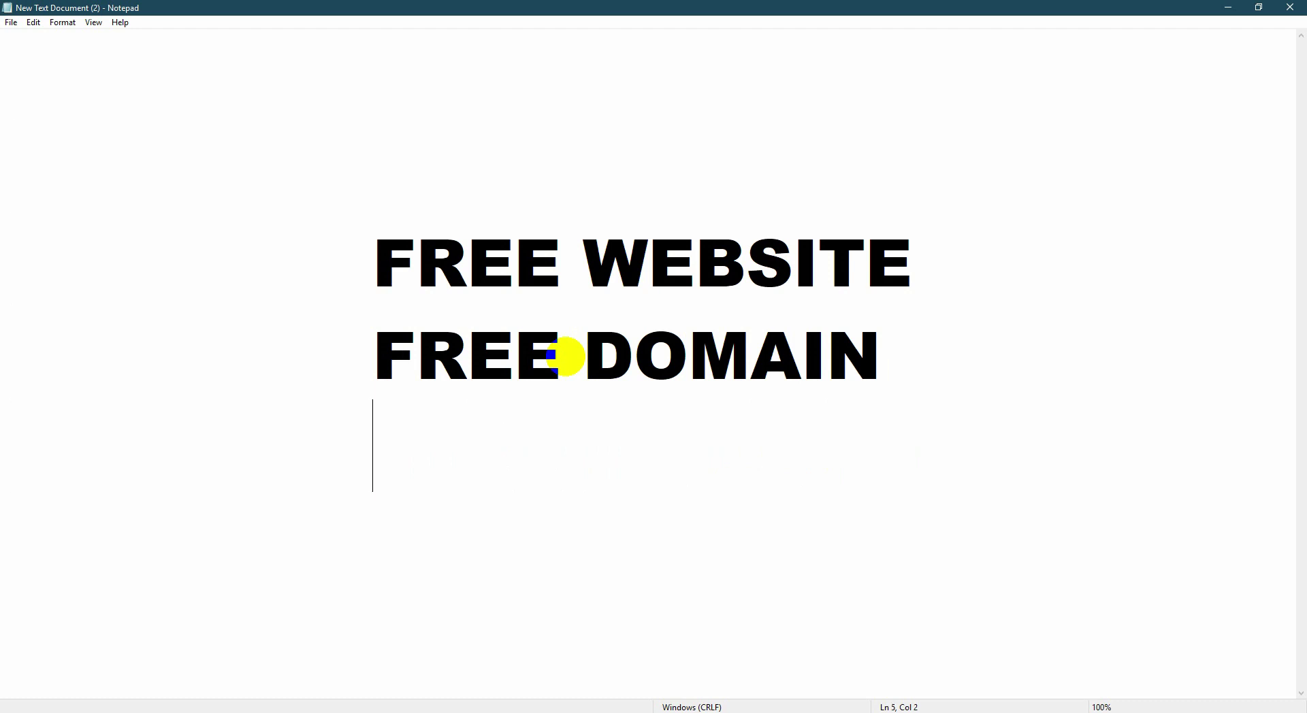
{"action": "type", "text": "FREE"}
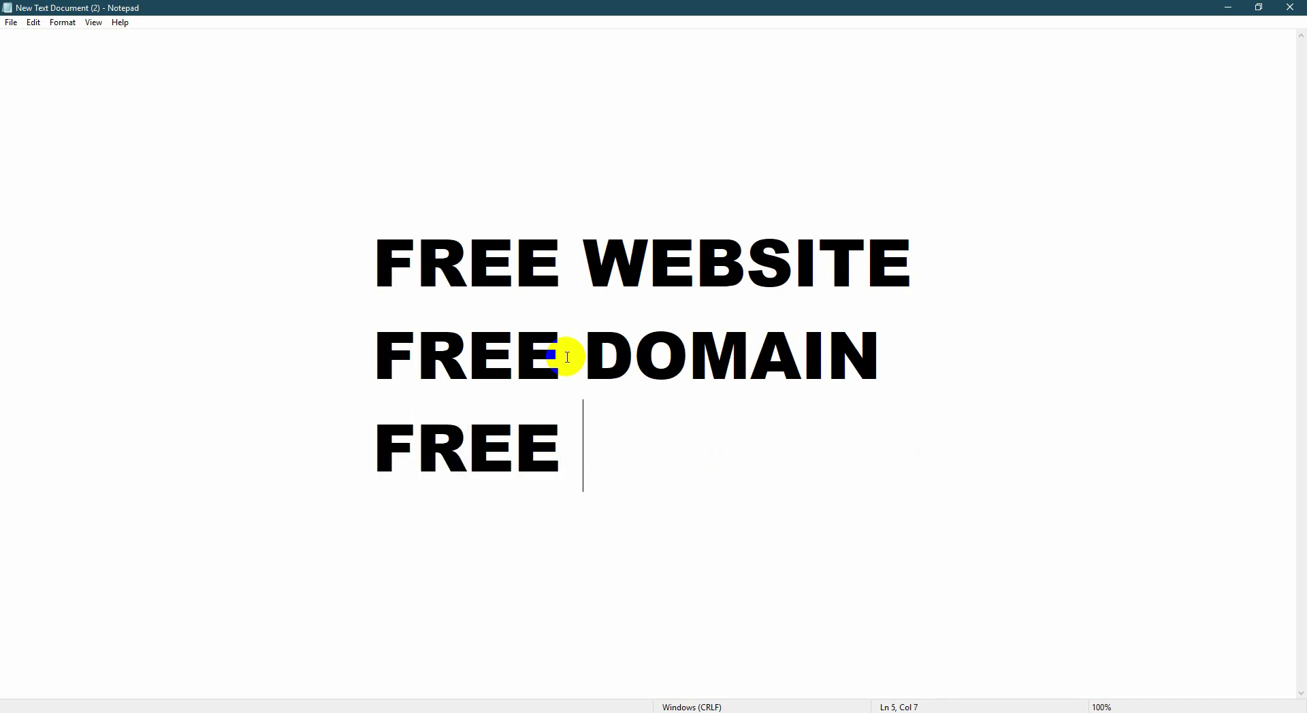
{"action": "type", "text": " WEBHOS"}
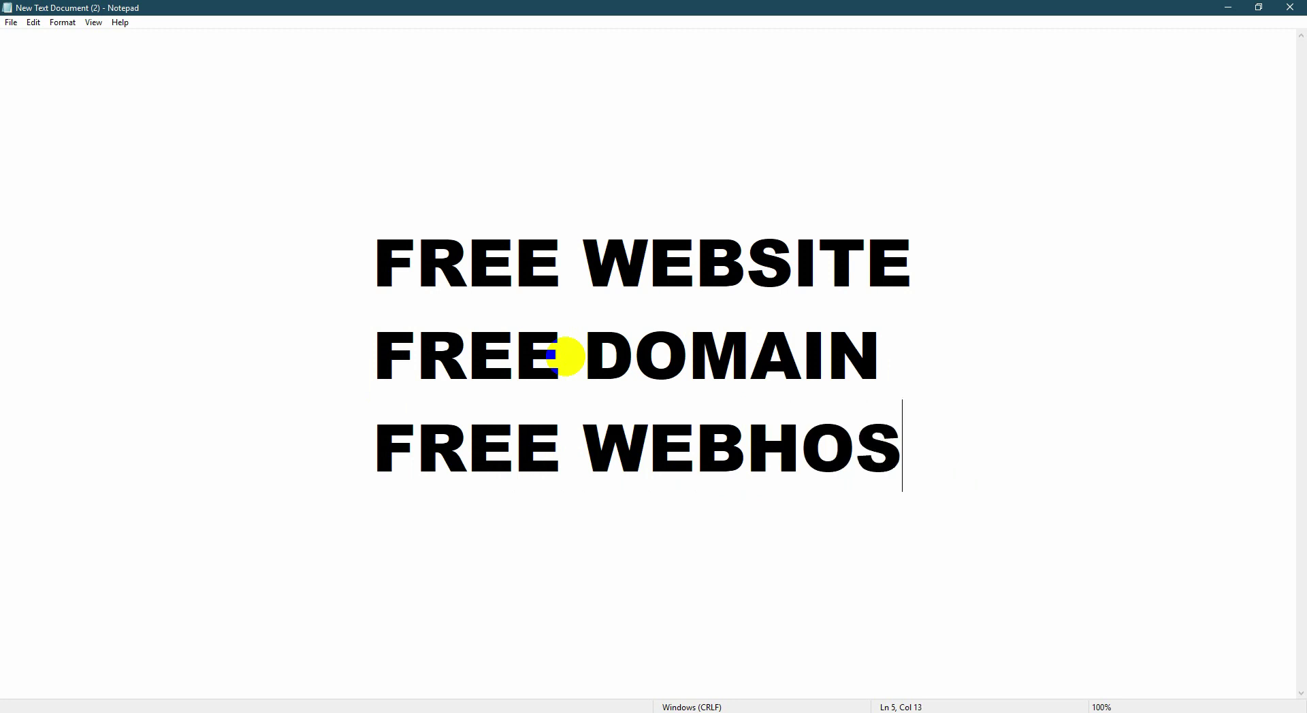
{"action": "type", "text": "T"}
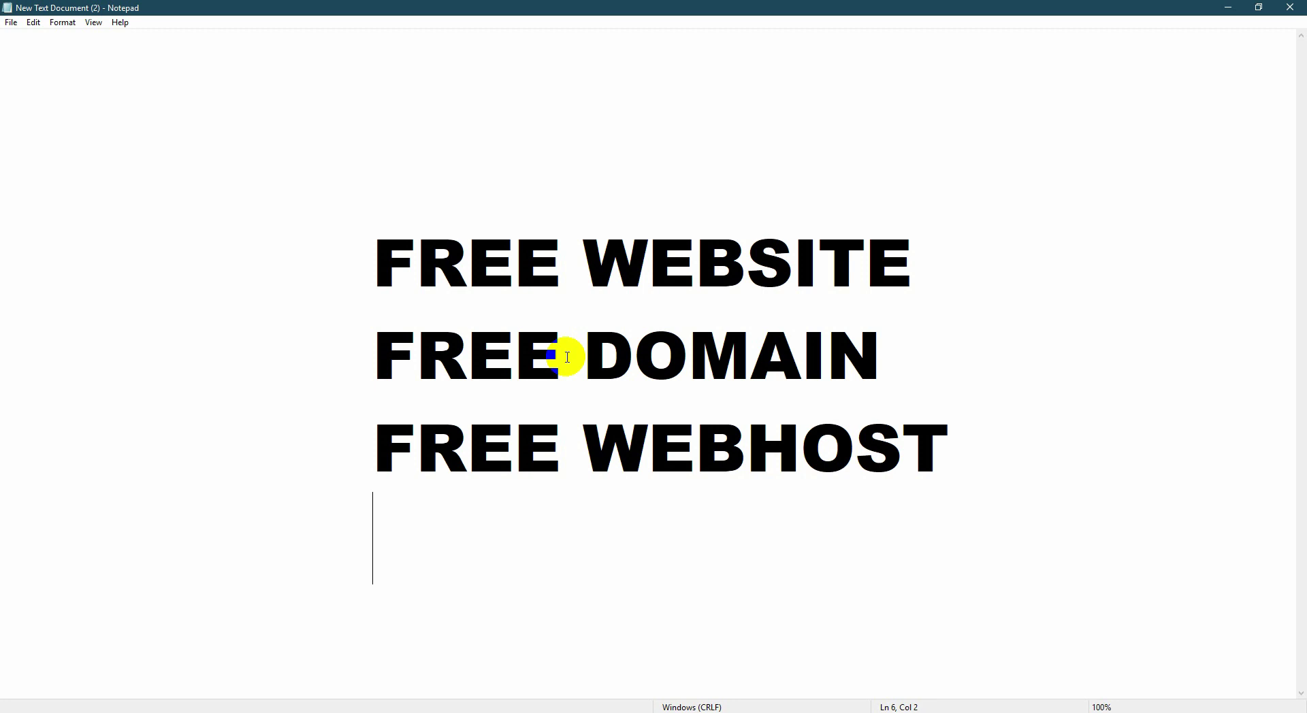
{"action": "type", "text": "WEB"}
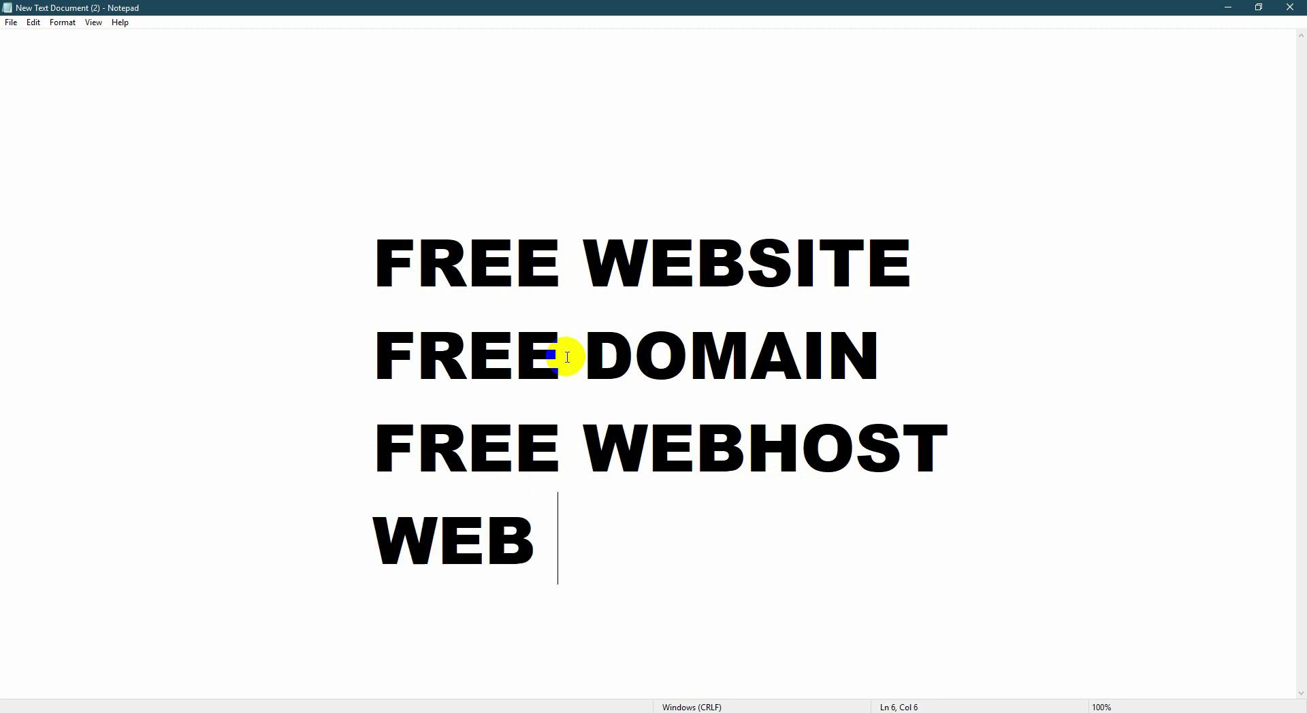
{"action": "key", "text": "BackSpace"}
{"action": "key", "text": "BackSpace"}
{"action": "key", "text": "BackSpace"}
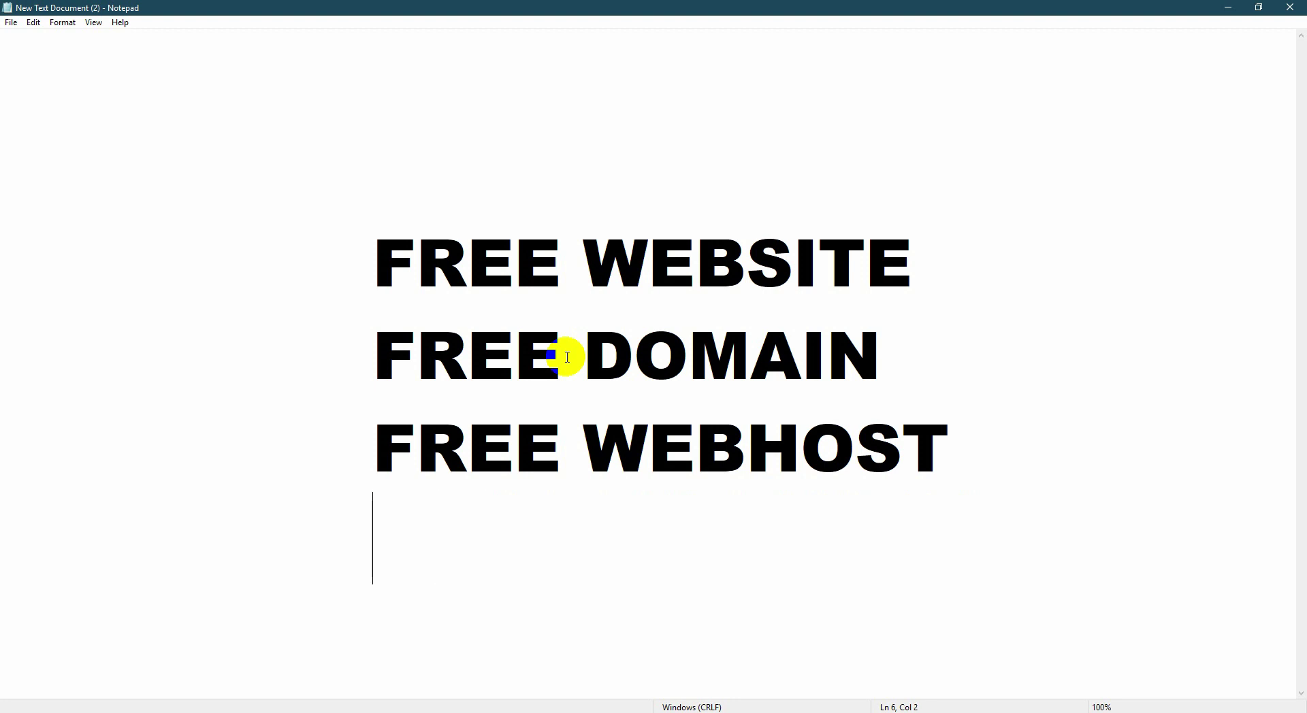
{"action": "type", "text": "WEB DE"}
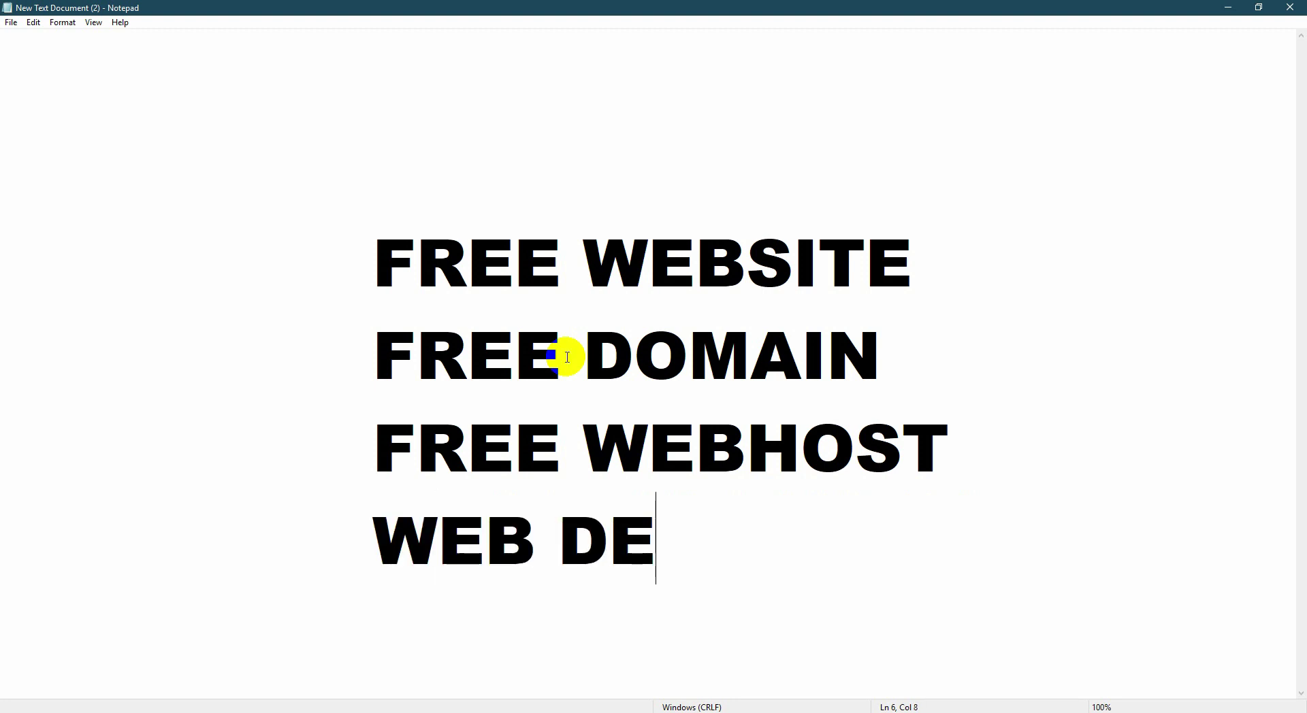
{"action": "type", "text": "VELOPEM"}
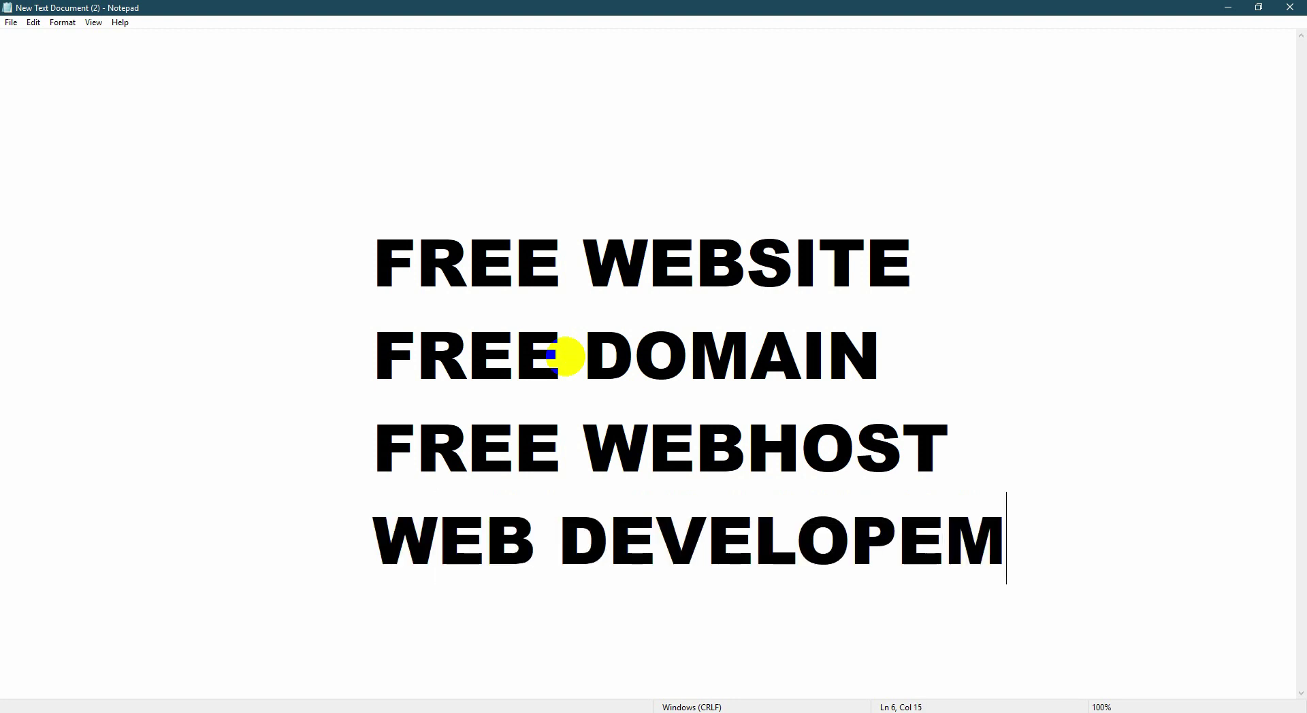
{"action": "key", "text": "BackSpace"}
{"action": "key", "text": "BackSpace"}
{"action": "type", "text": "MENT "}
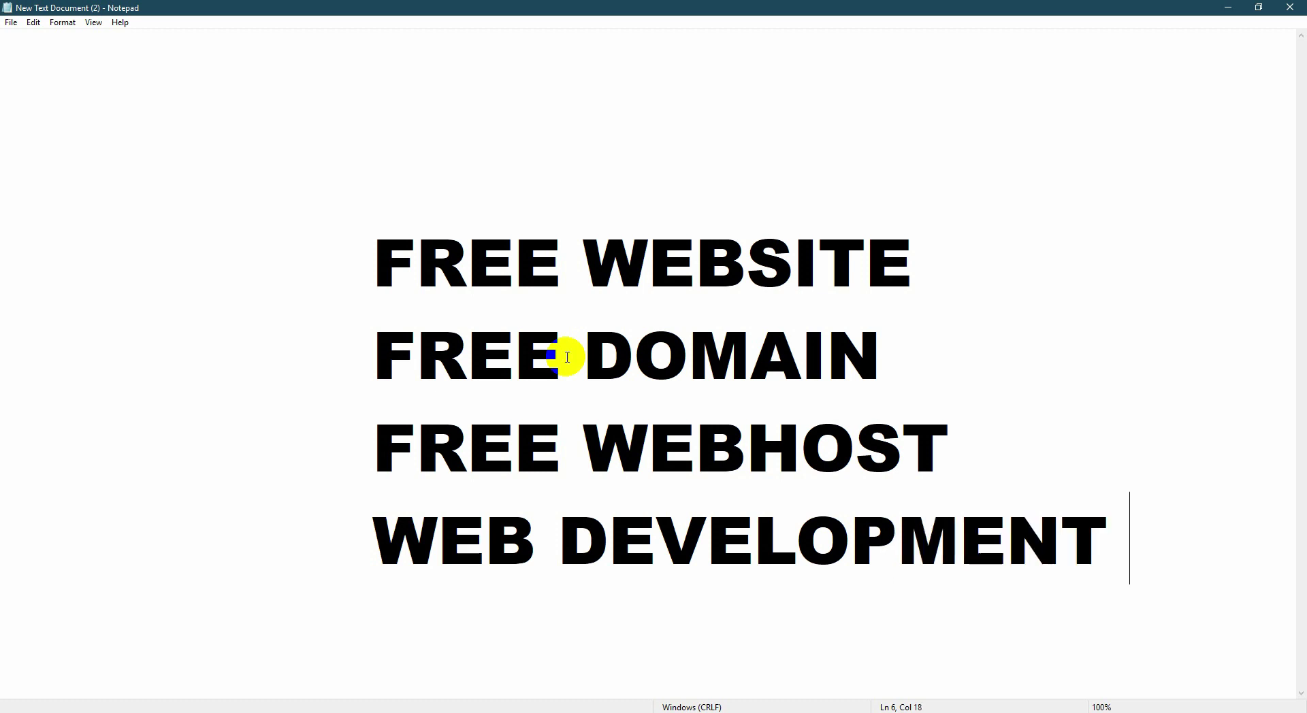
{"action": "type", "text": "TOOLS"}
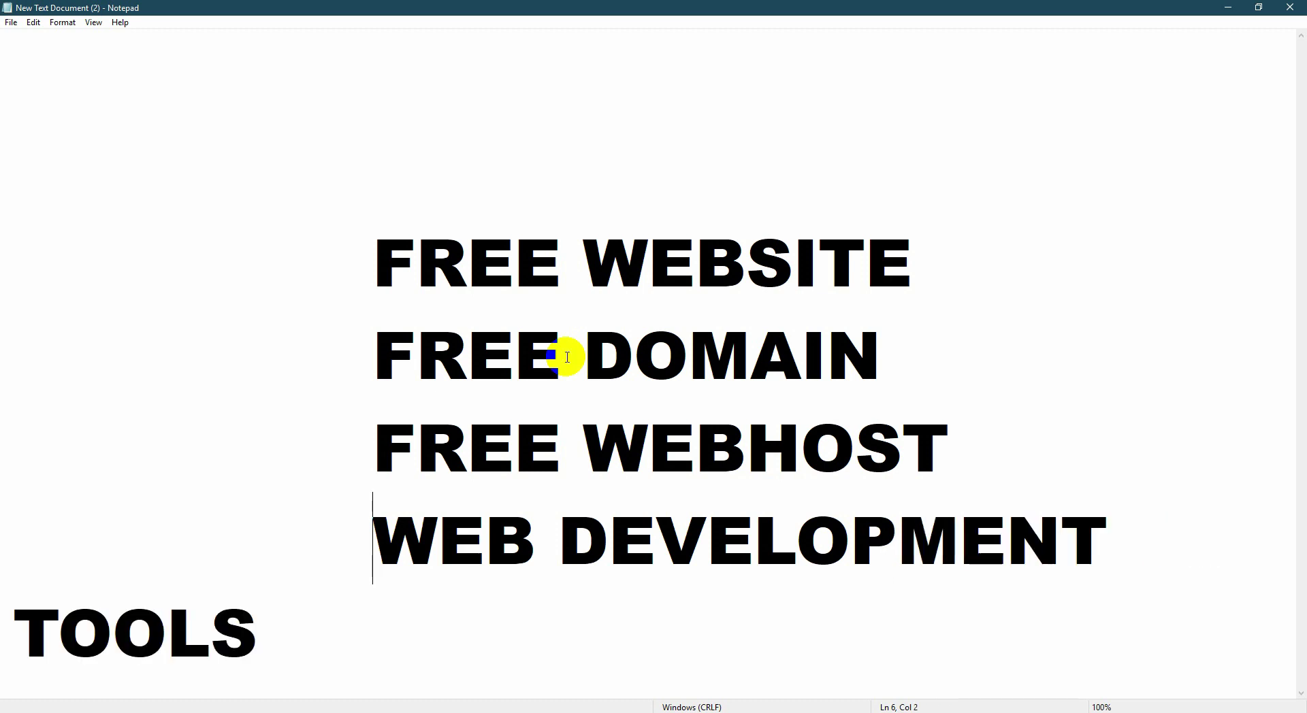
{"action": "key", "text": "BackSpace"}
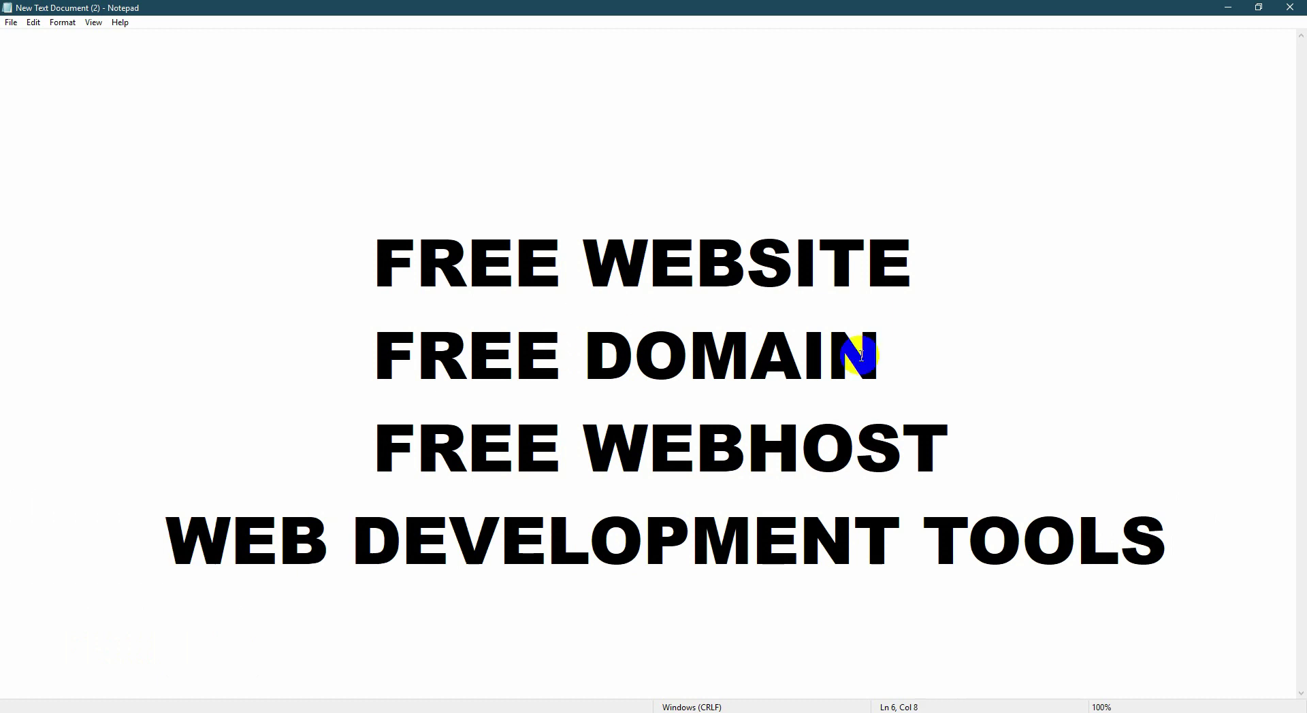
Step: Add WORDPRESS as the fifth line and delete the blank line at the top
{"action": "left_click", "coordinate": [1155, 523]}
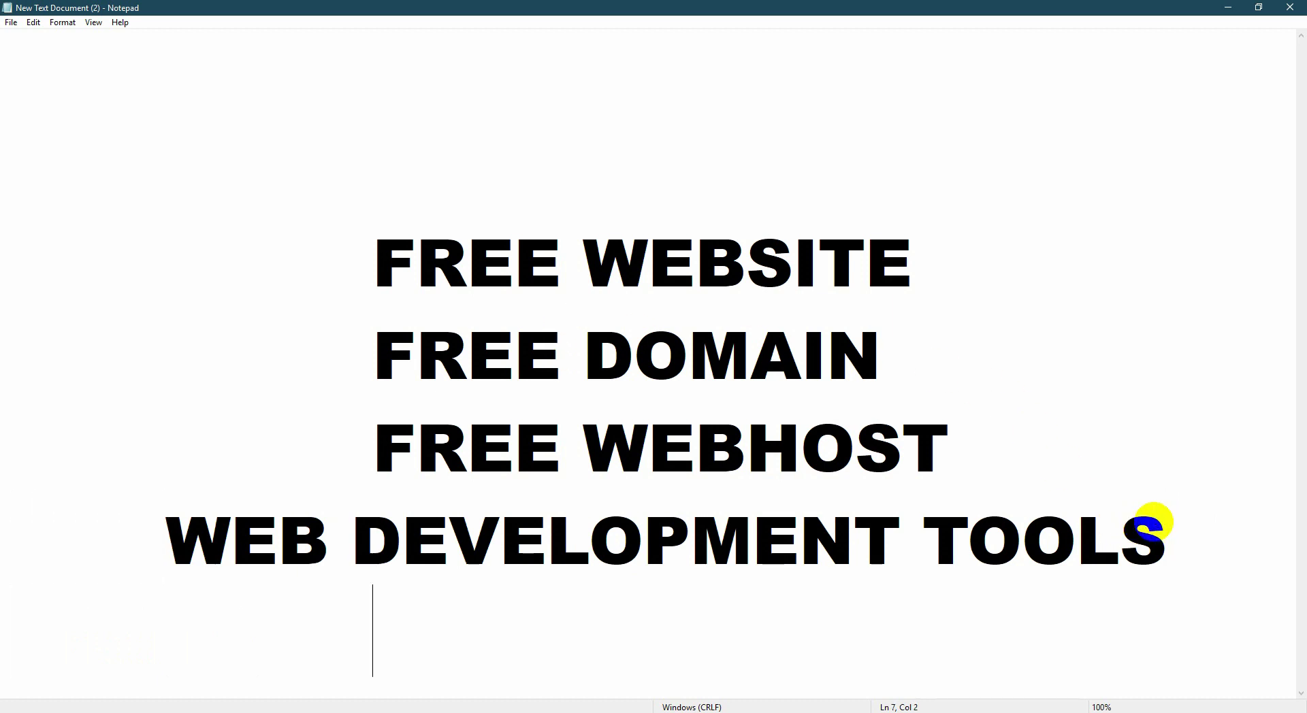
{"action": "type", "text": "WORD"}
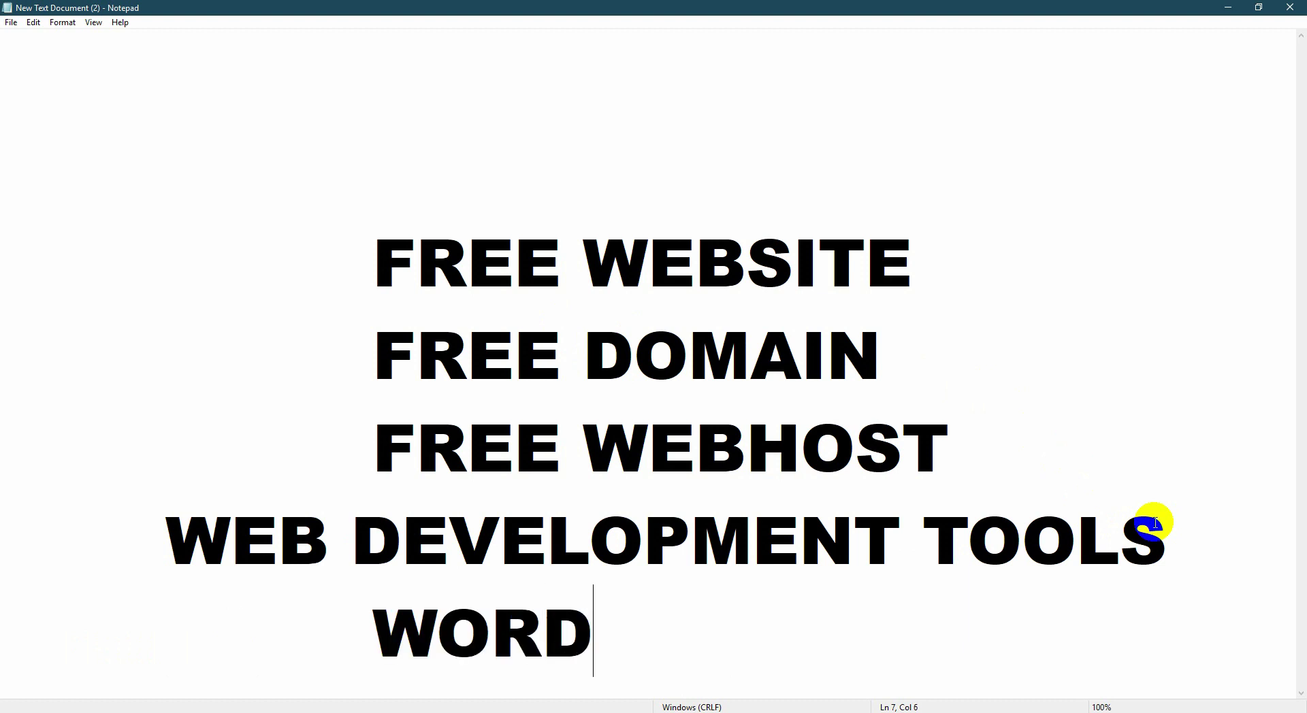
{"action": "type", "text": "PRESS"}
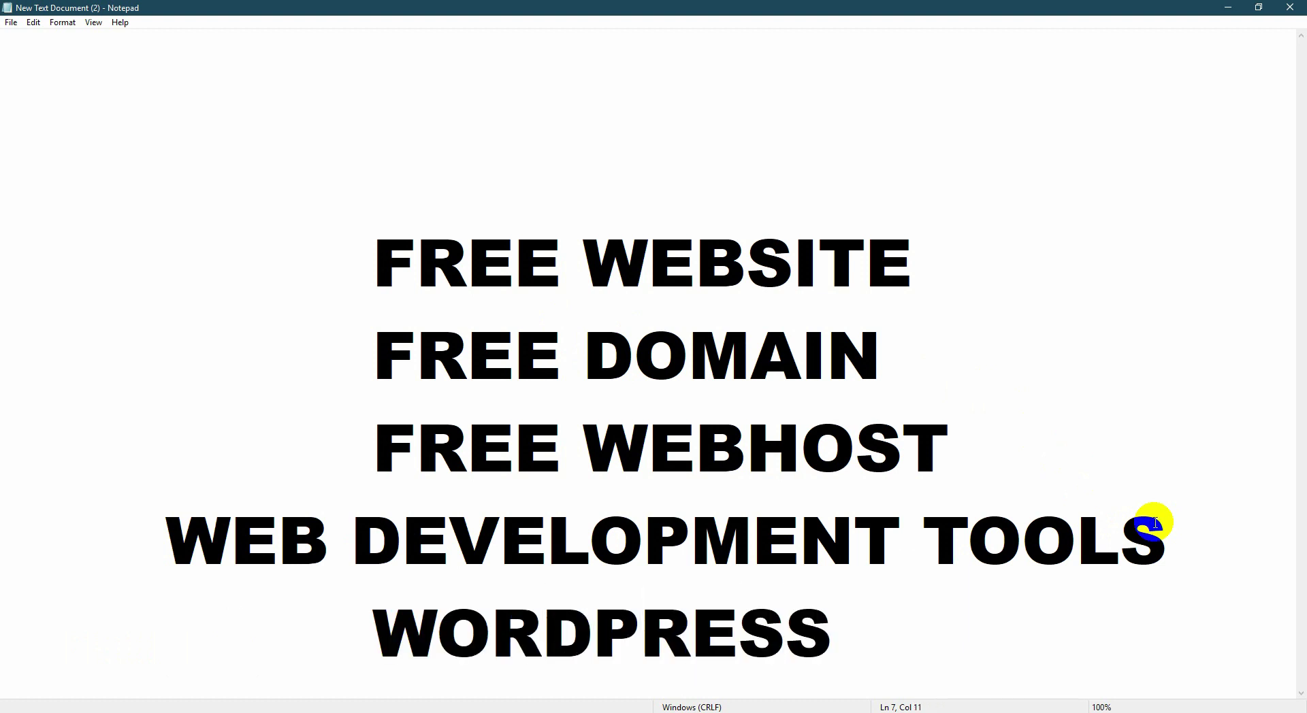
{"action": "left_click", "coordinate": [593, 145]}
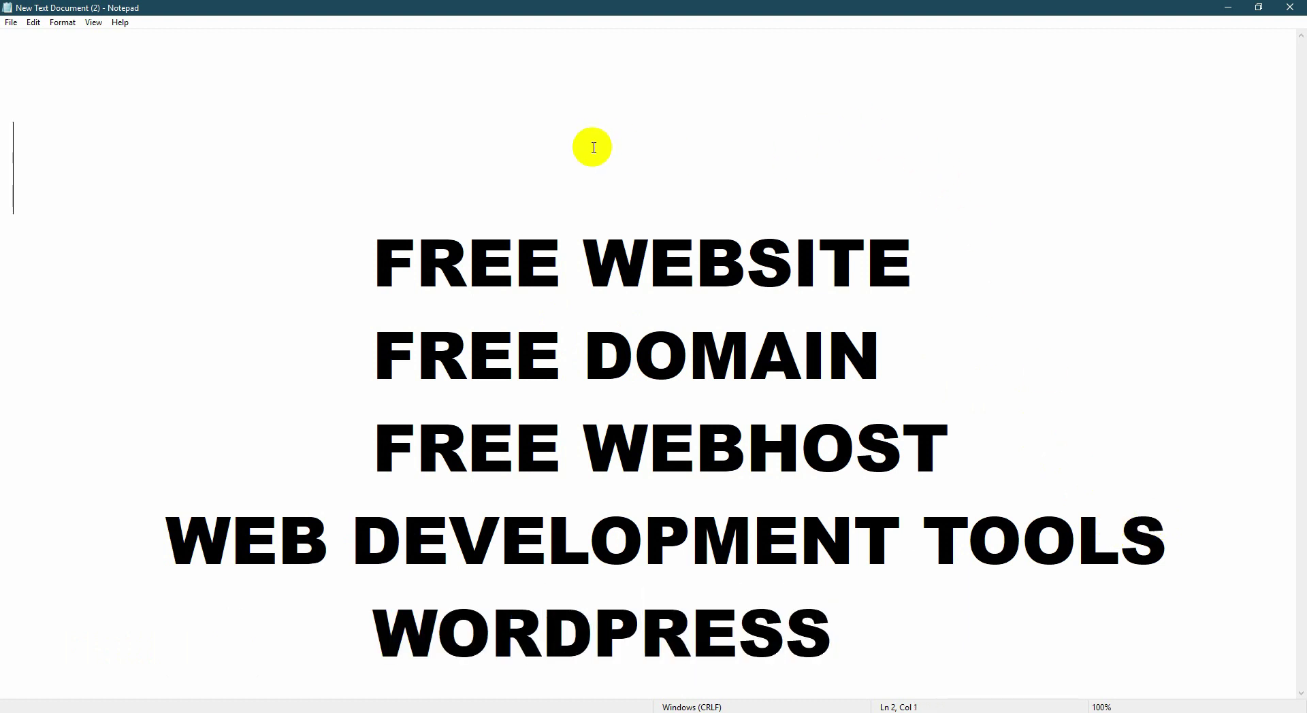
{"action": "key", "text": "BackSpace"}
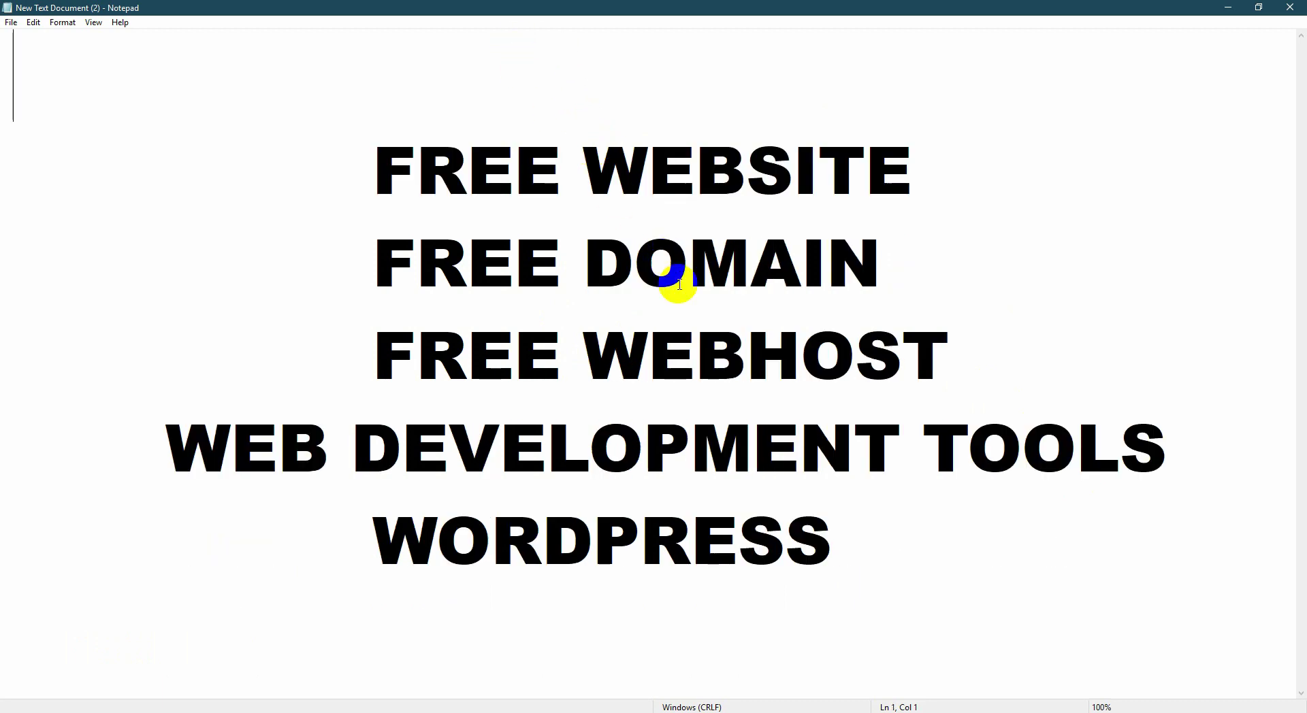
Step: Highlight WORDPRESS, then the FREE WEBSITE and FREE DOMAIN lines in turn
{"action": "mouse_move", "coordinate": [842, 535]}
{"action": "left_mouse_down"}
{"action": "mouse_move", "coordinate": [379, 540]}
{"action": "mouse_move", "coordinate": [846, 545]}
{"action": "left_mouse_up"}
{"action": "left_click", "coordinate": [437, 541]}
{"action": "left_click", "coordinate": [852, 537]}
{"action": "left_click", "coordinate": [435, 539]}
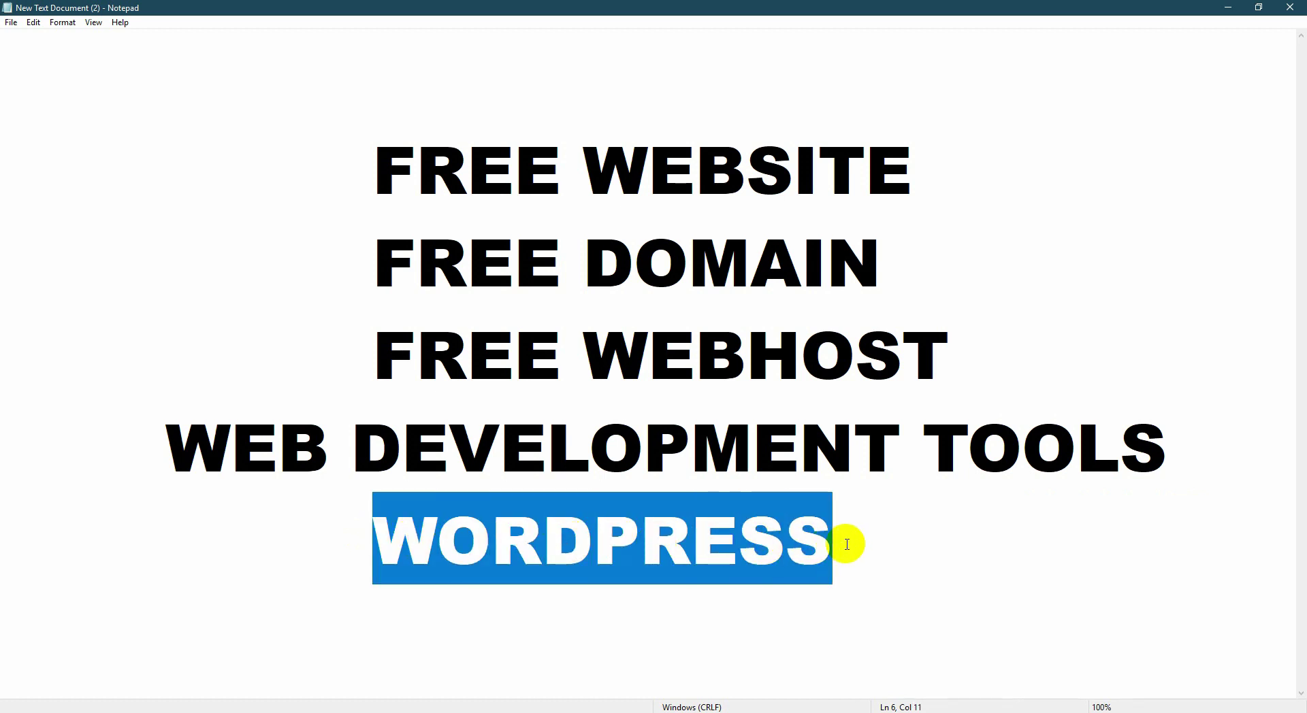
{"action": "left_click", "coordinate": [842, 540]}
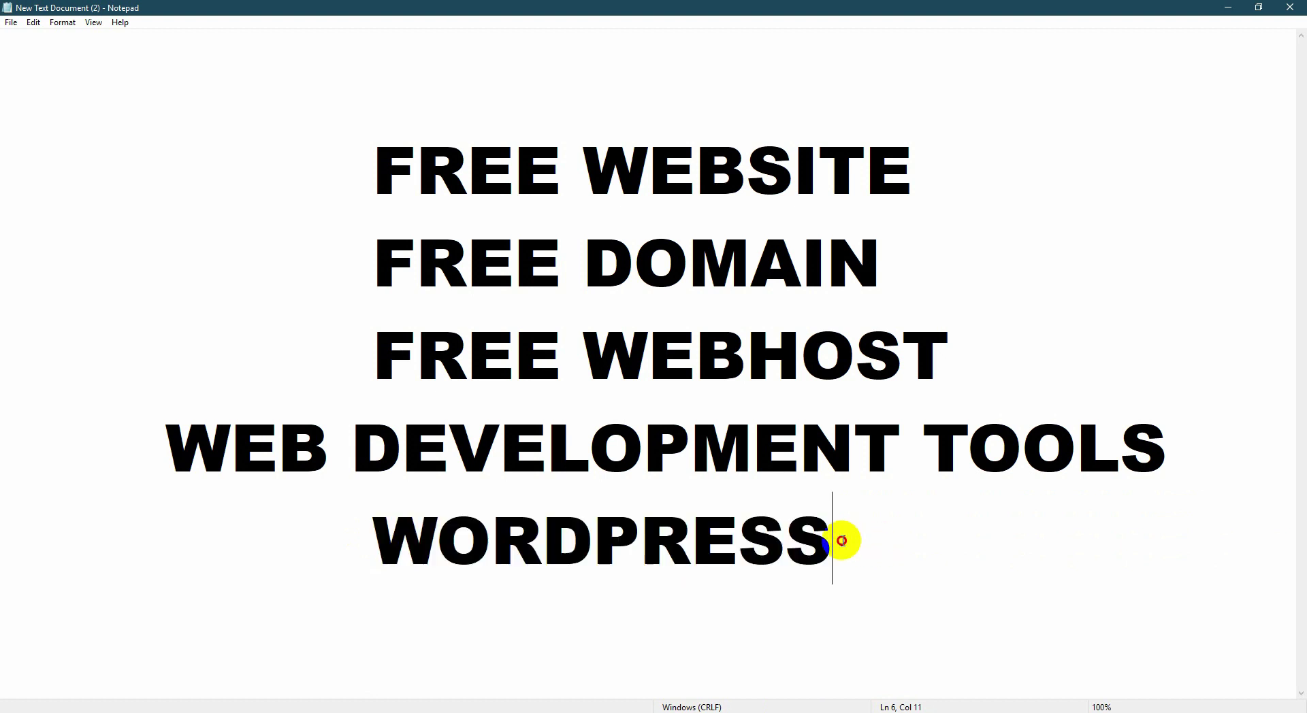
{"action": "left_click_drag", "start_coordinate": [842, 540], "coordinate": [811, 537]}
{"action": "left_click", "coordinate": [555, 552]}
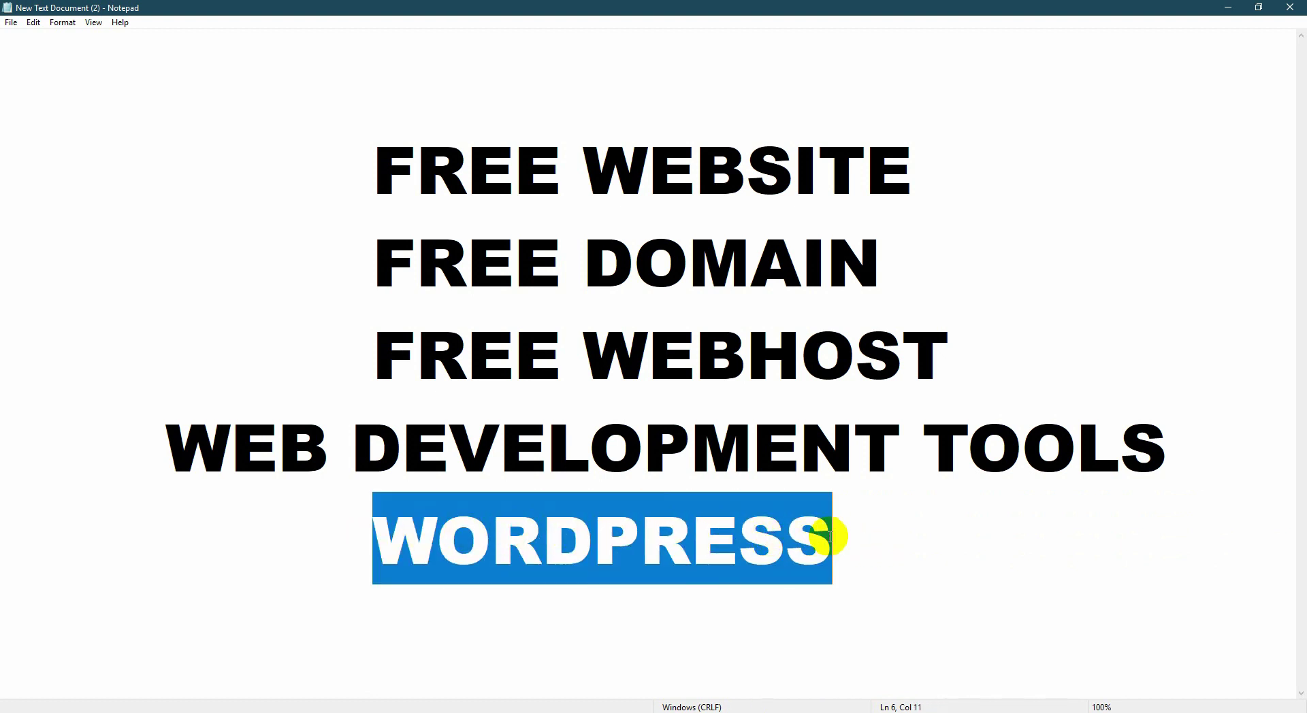
{"action": "left_click", "coordinate": [848, 540]}
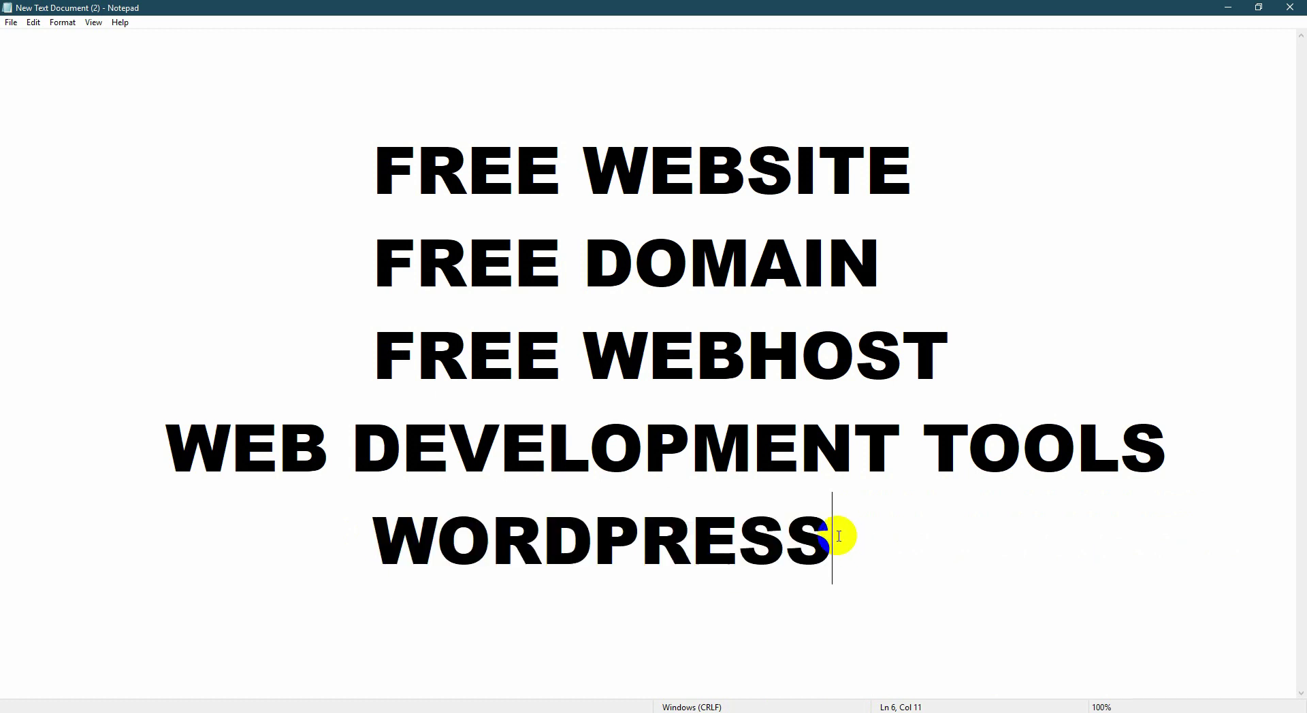
{"action": "left_click_drag", "start_coordinate": [376, 173], "coordinate": [912, 184]}
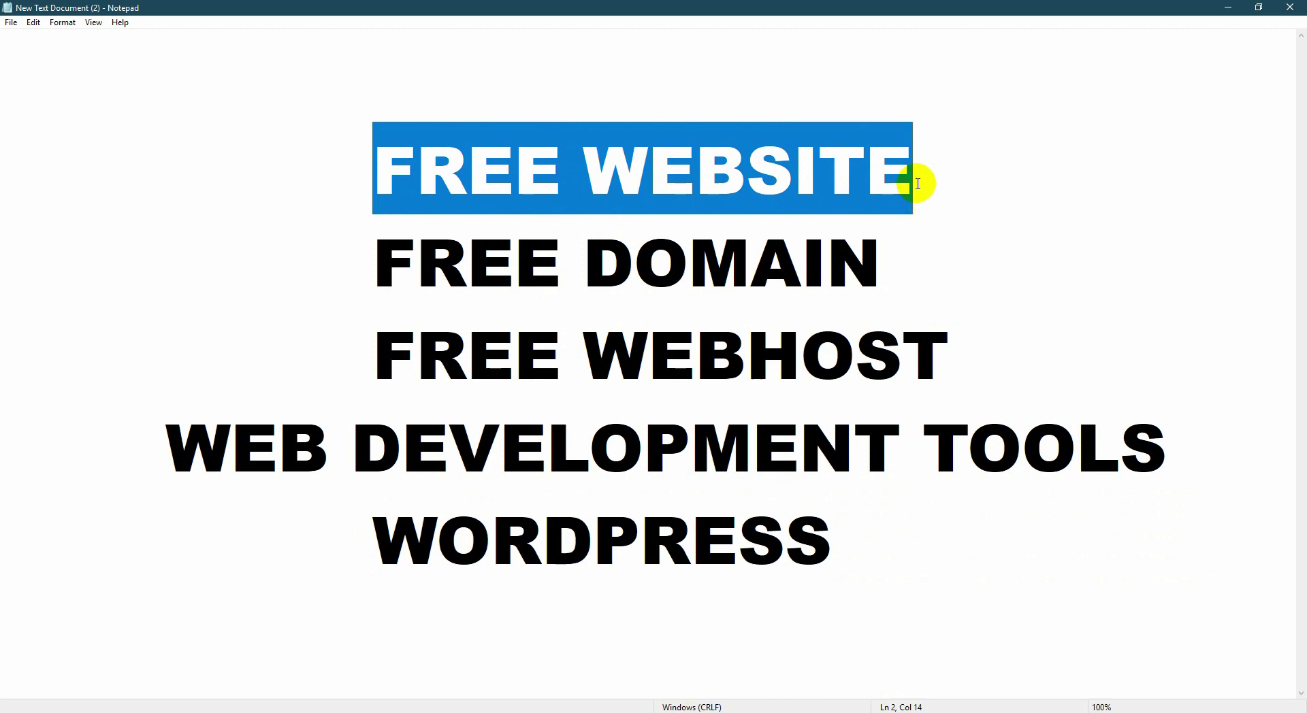
{"action": "left_click", "coordinate": [921, 287]}
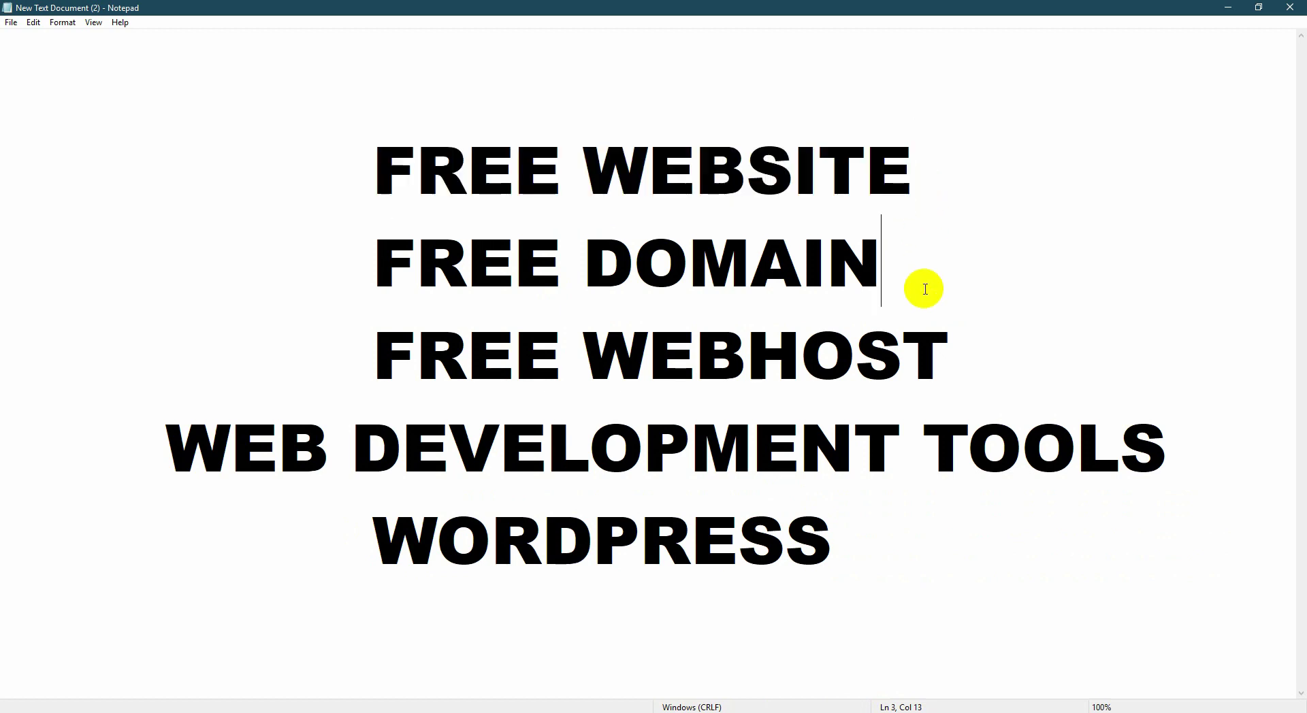
{"action": "left_click_drag", "start_coordinate": [360, 254], "coordinate": [865, 262]}
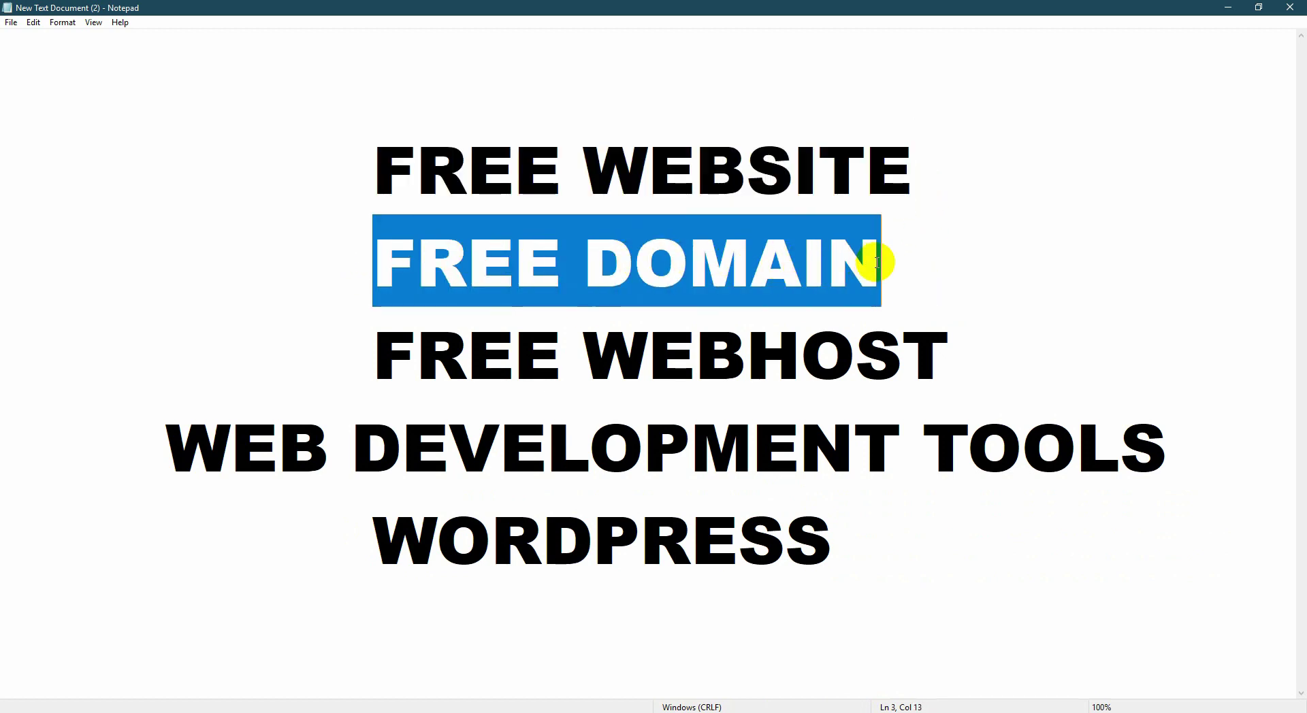
{"action": "left_click", "coordinate": [687, 263]}
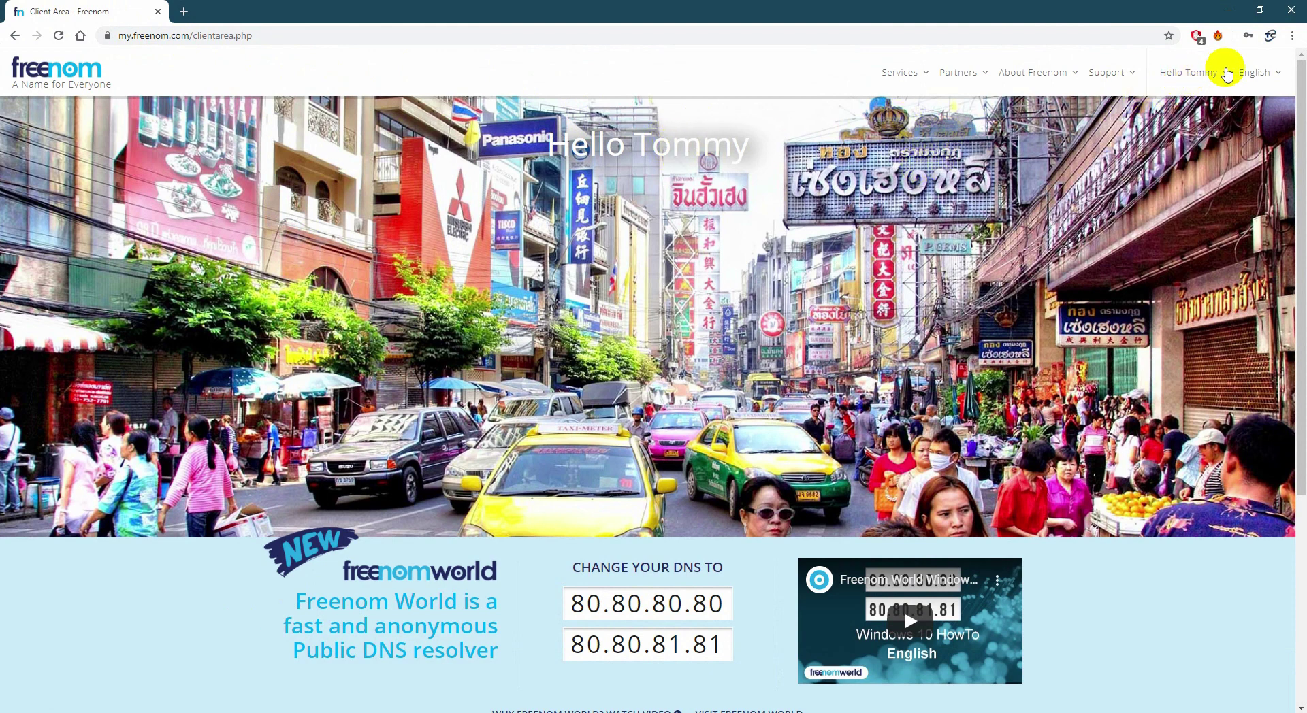
Step: Go to Services > Register a New Domain and focus the empty domain search box
{"action": "left_click", "coordinate": [926, 75]}
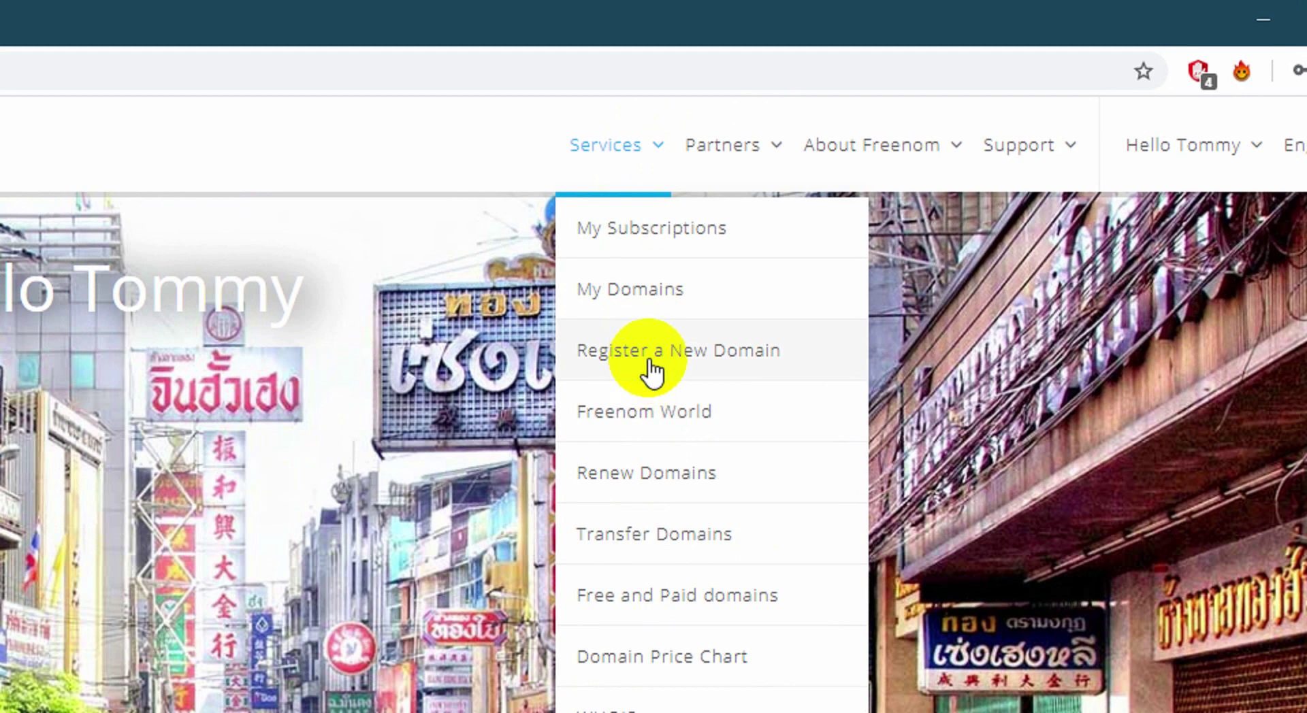
{"action": "left_click", "coordinate": [648, 359]}
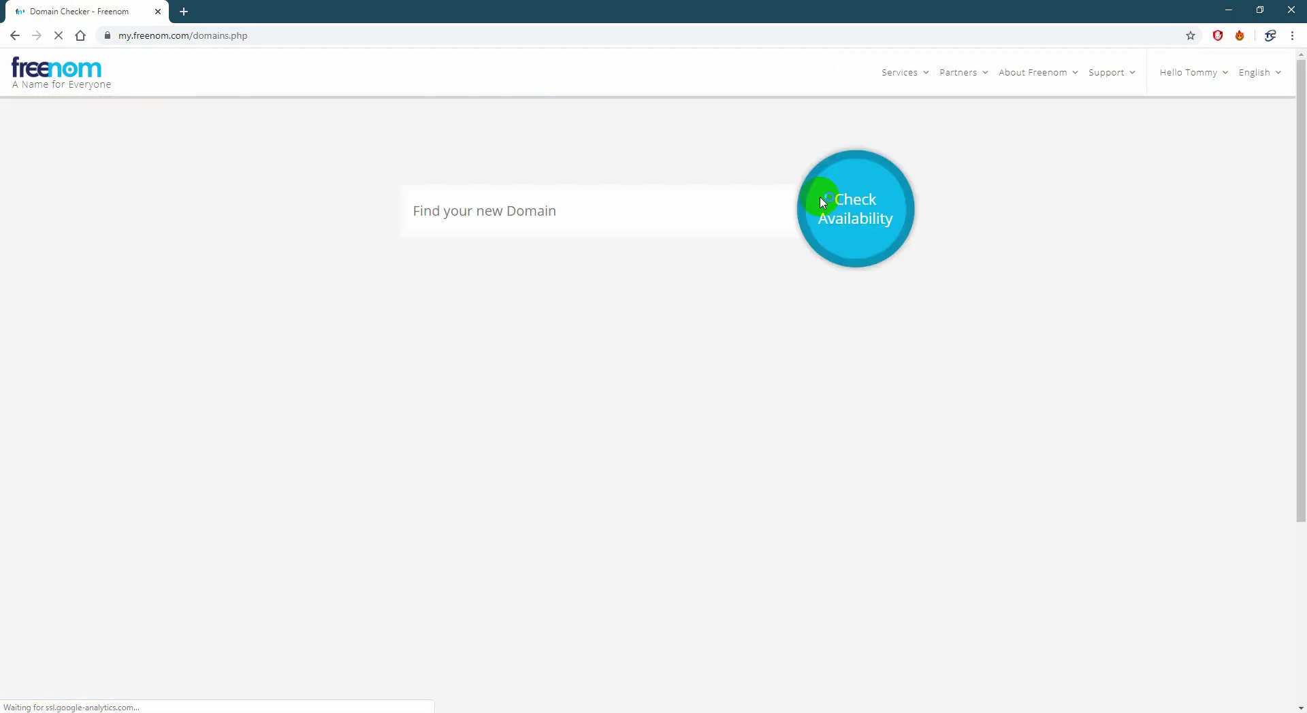
{"action": "left_click", "coordinate": [490, 217]}
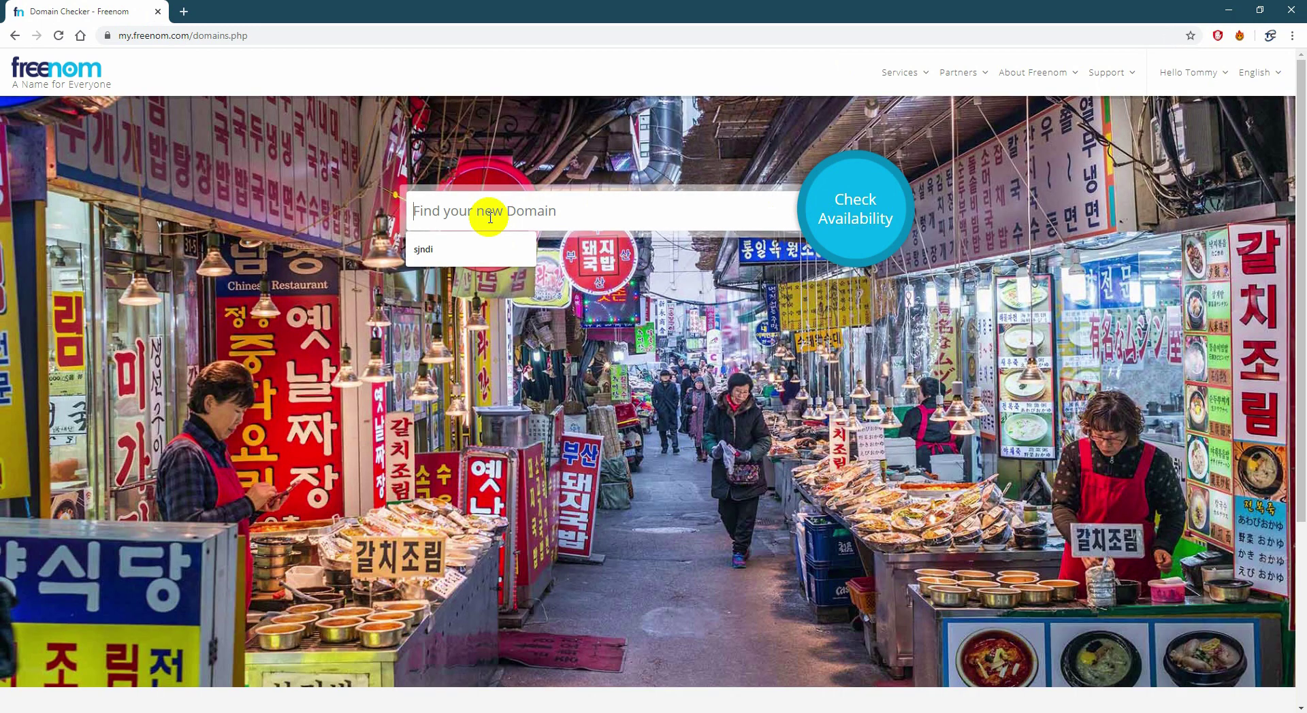
Step: Check availability for engtinnge and scroll through the free .tk, .ml, .ga, .cf, .gq results
{"action": "type", "text": "engtinnge"}
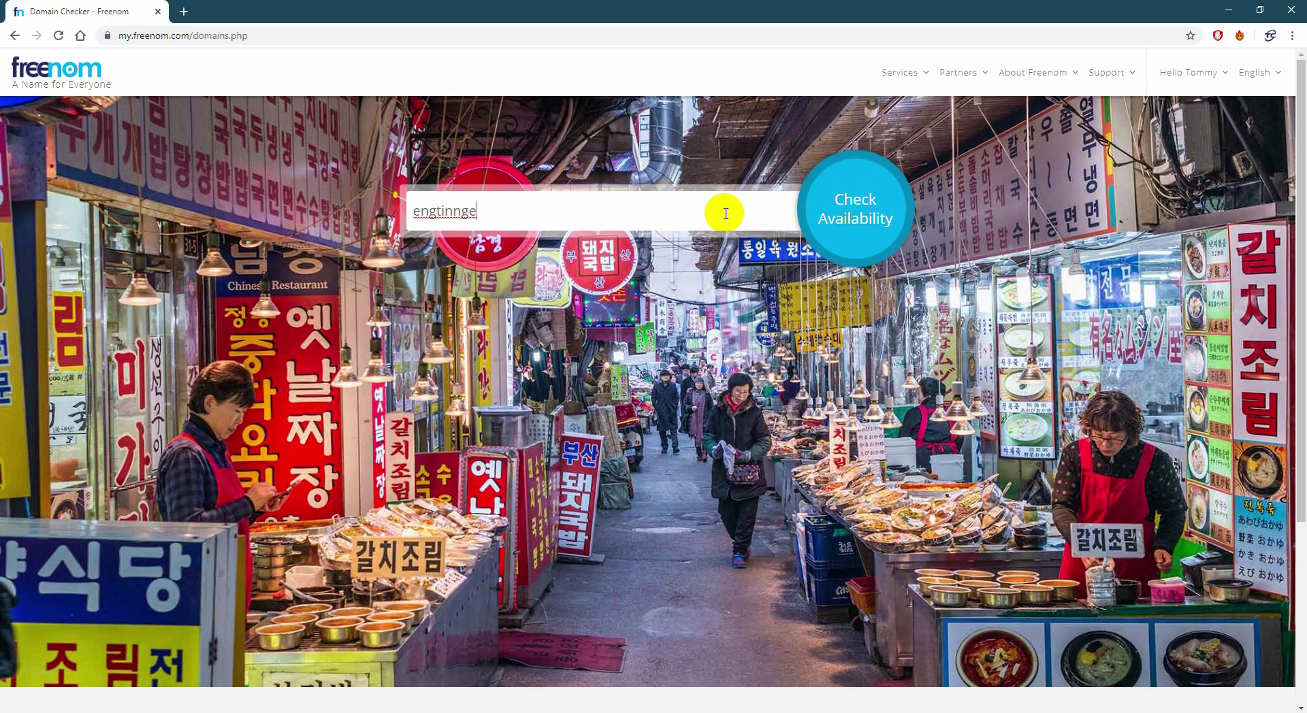
{"action": "left_click", "coordinate": [881, 211]}
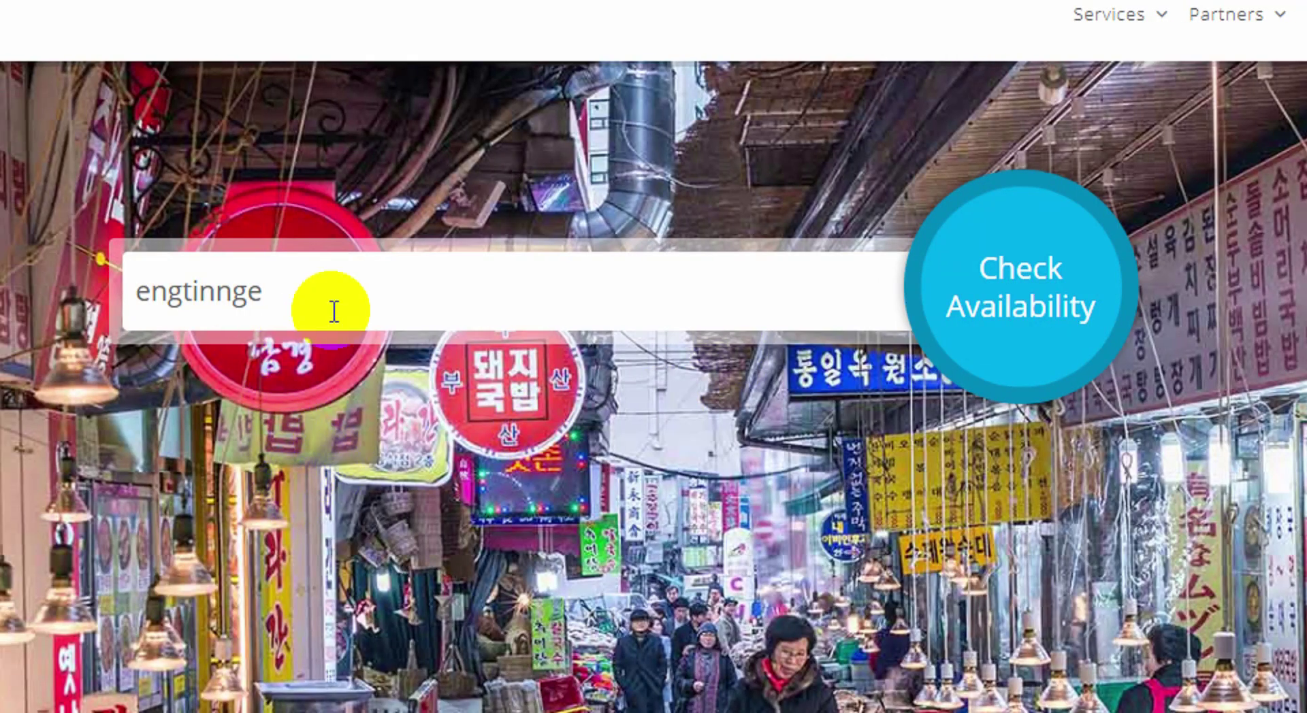
{"action": "double_click", "coordinate": [163, 289]}
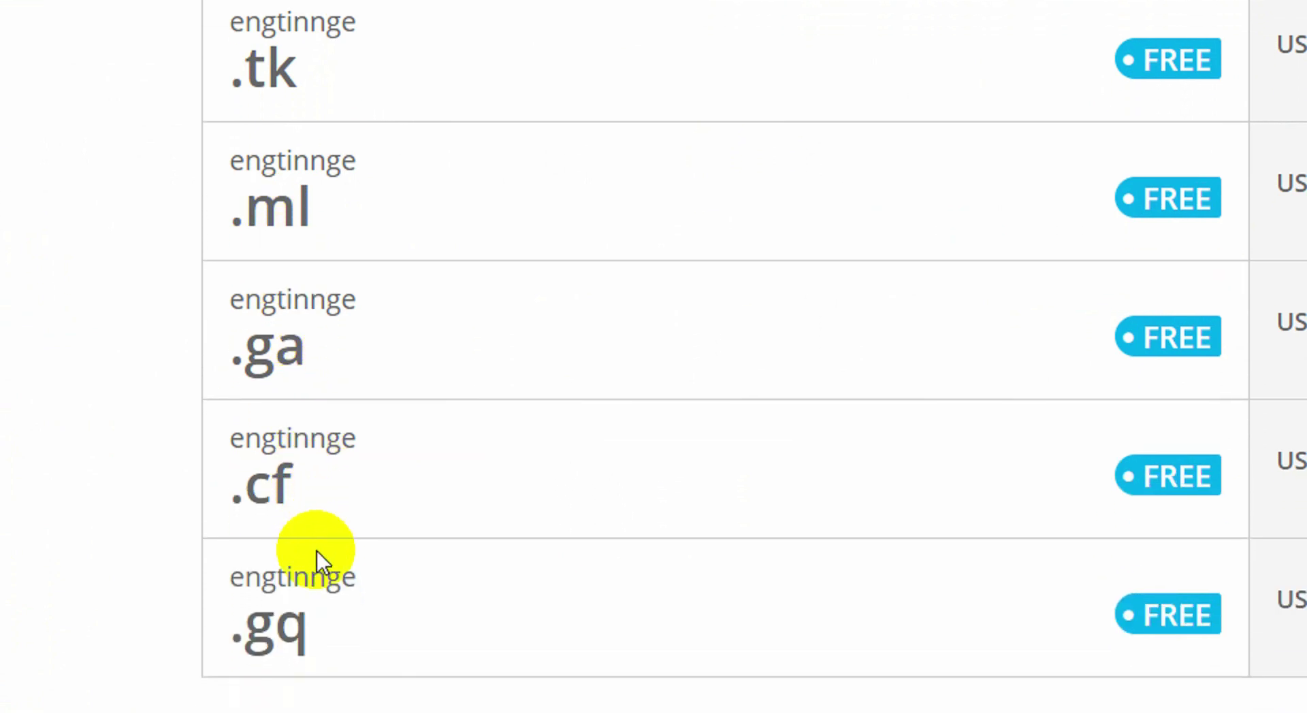
{"action": "scroll", "coordinate": [303, 464], "scroll_direction": "down", "scroll_amount": 4}
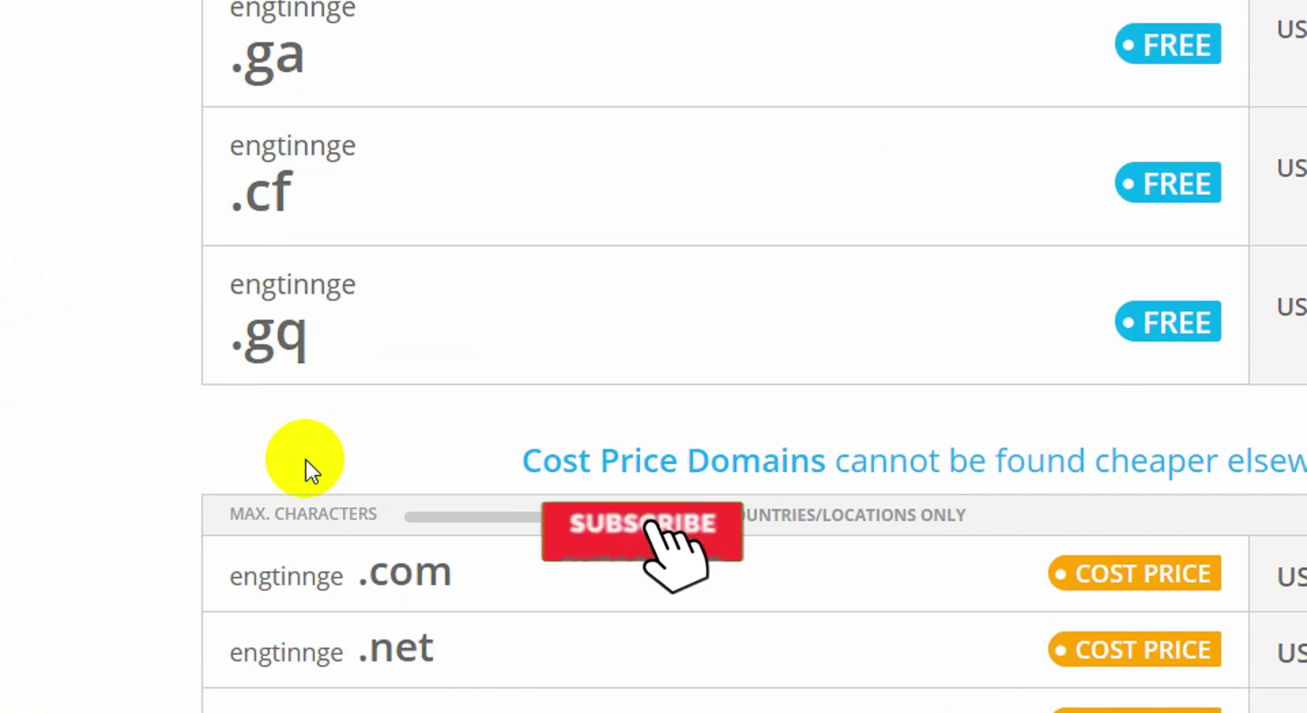
{"action": "scroll", "coordinate": [342, 379], "scroll_direction": "down", "scroll_amount": 4}
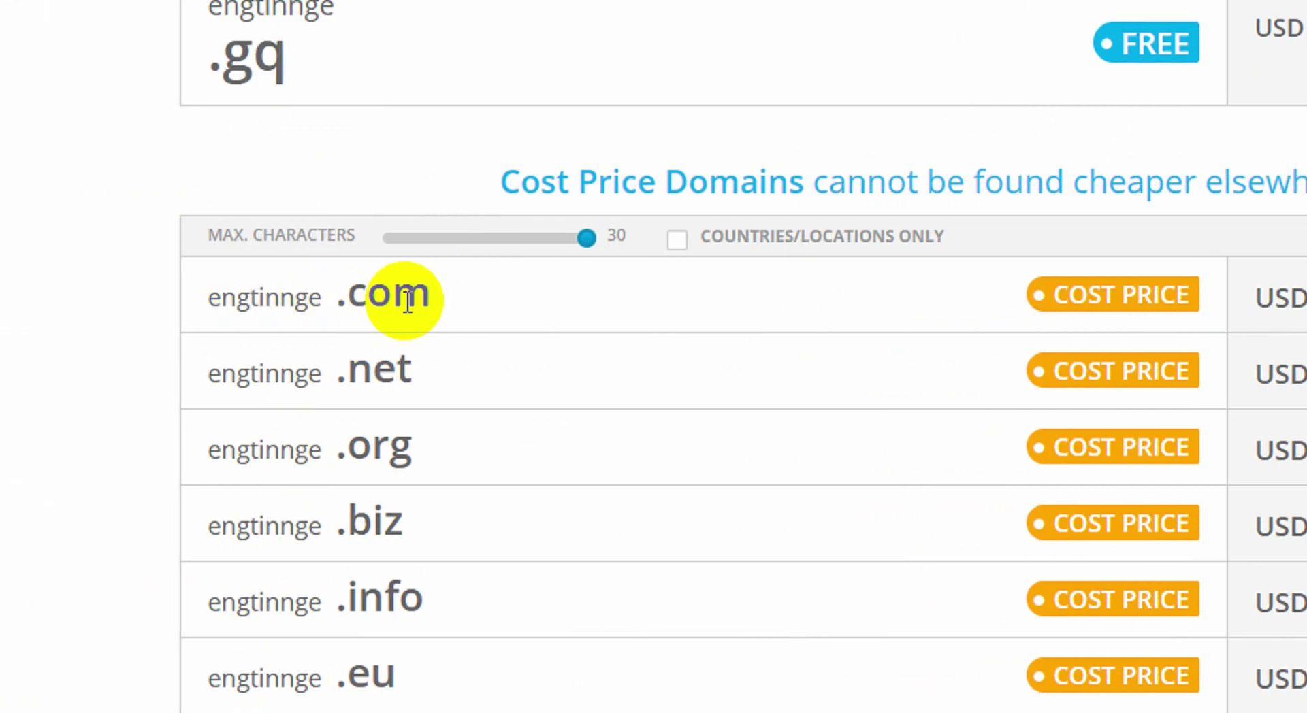
{"action": "scroll", "coordinate": [422, 321], "scroll_direction": "up", "scroll_amount": 7}
{"action": "scroll", "coordinate": [388, 272], "scroll_direction": "up", "scroll_amount": 7}
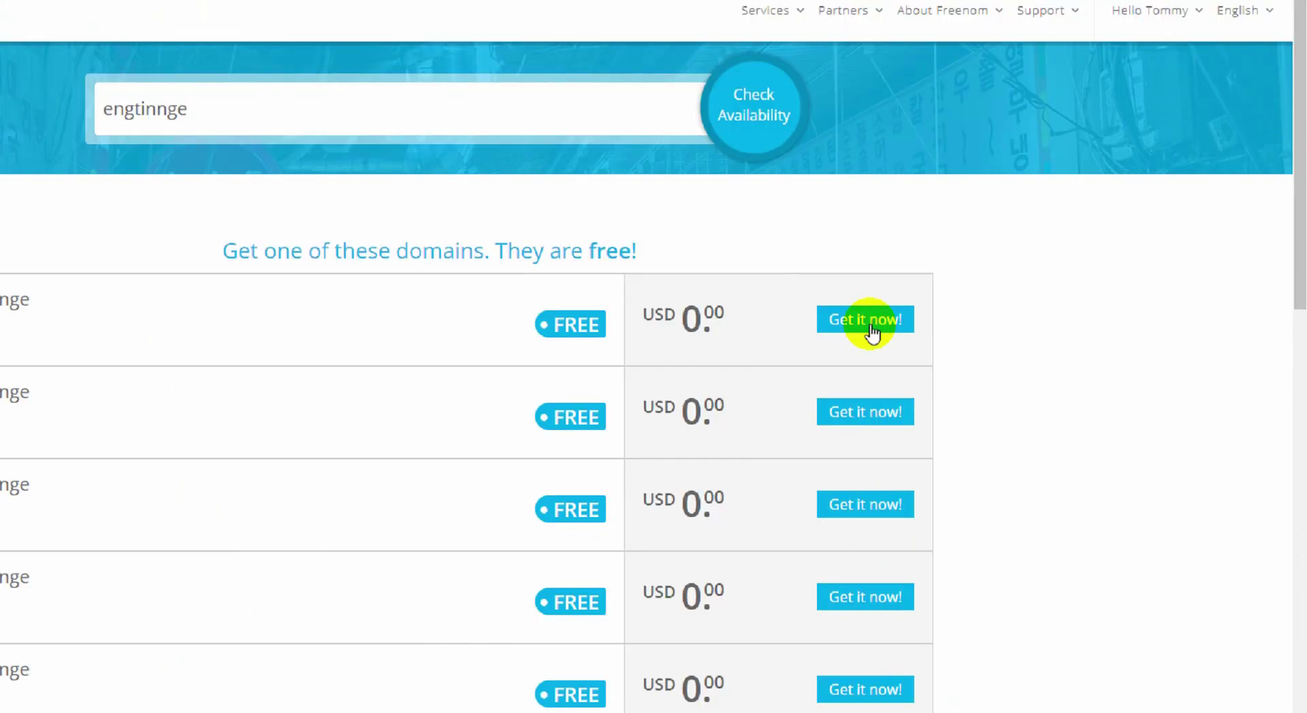
Step: Add engtinnge.tk to the cart, check out, and set the period to 12 Months @ FREE
{"action": "left_click", "coordinate": [871, 331]}
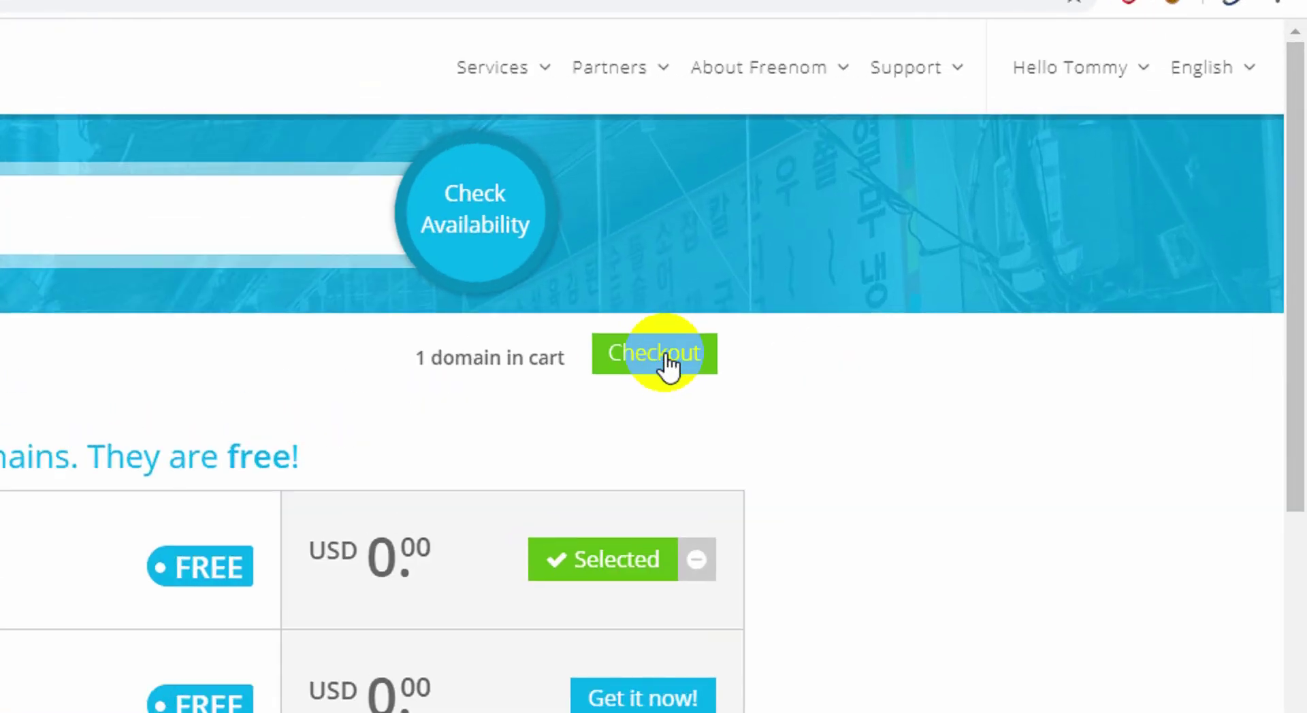
{"action": "left_click", "coordinate": [667, 360]}
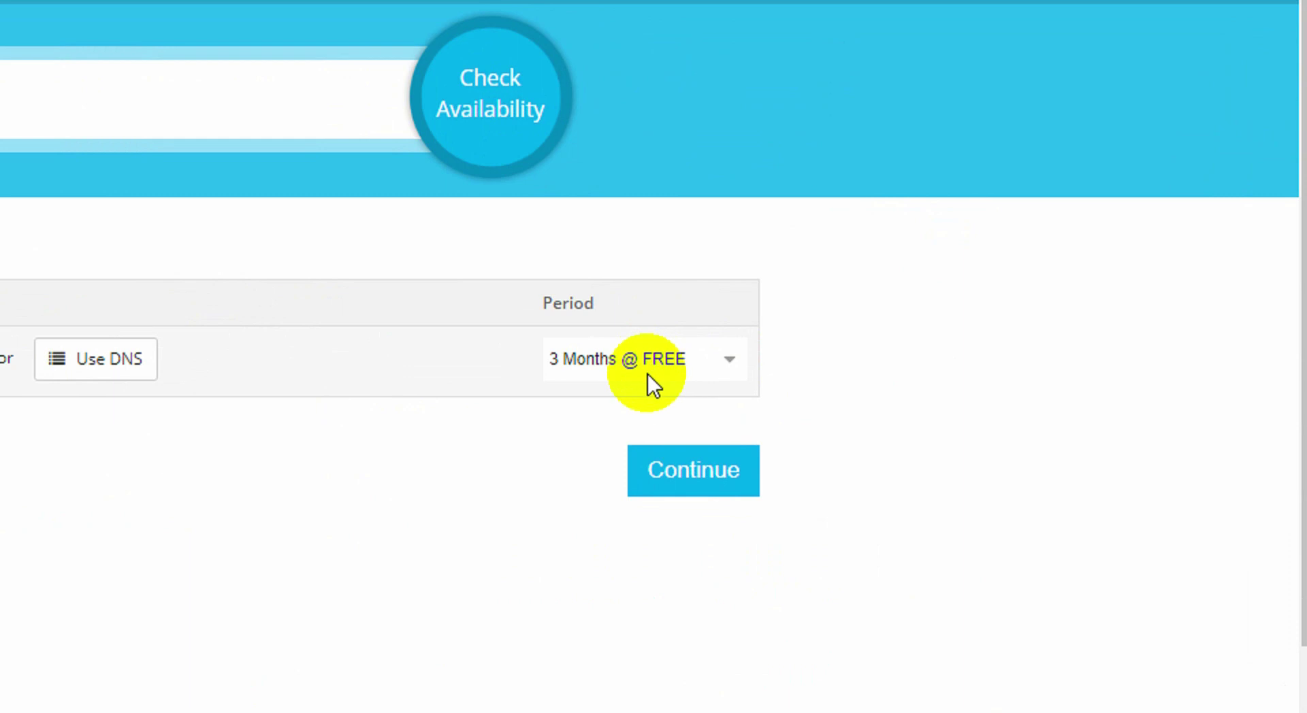
{"action": "left_click", "coordinate": [720, 360]}
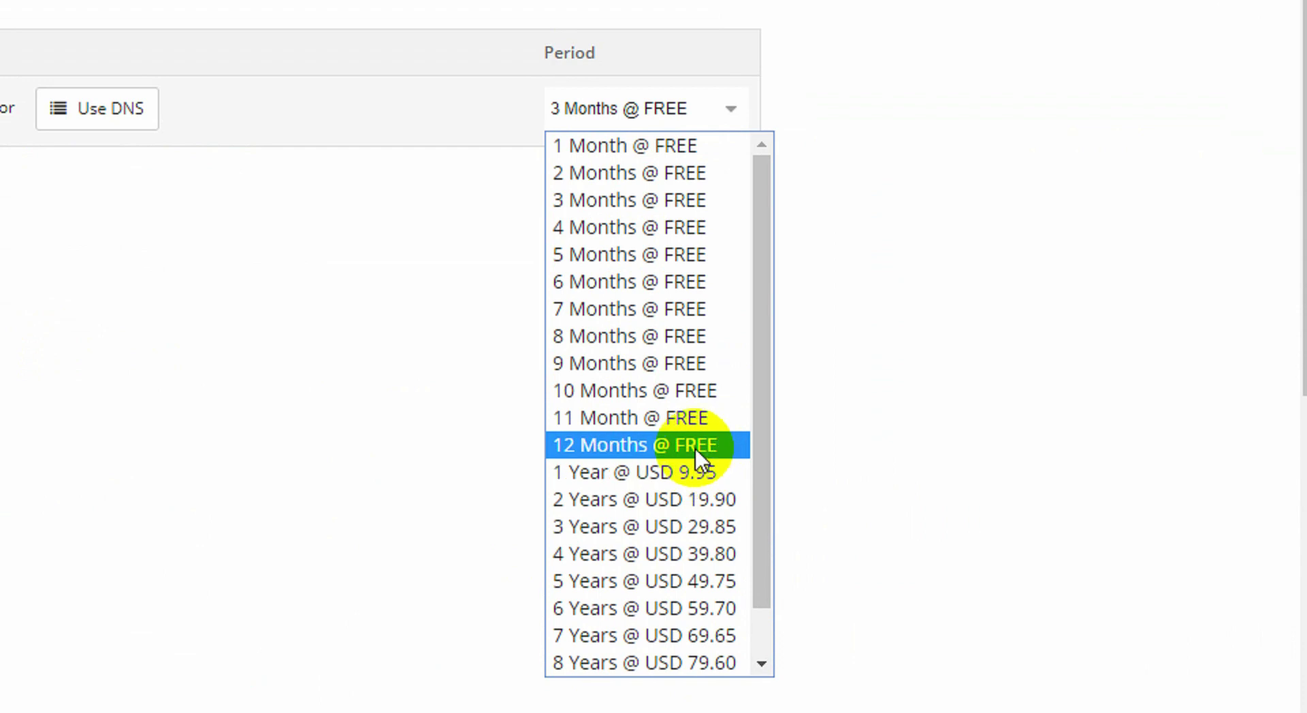
{"action": "left_click", "coordinate": [696, 448]}
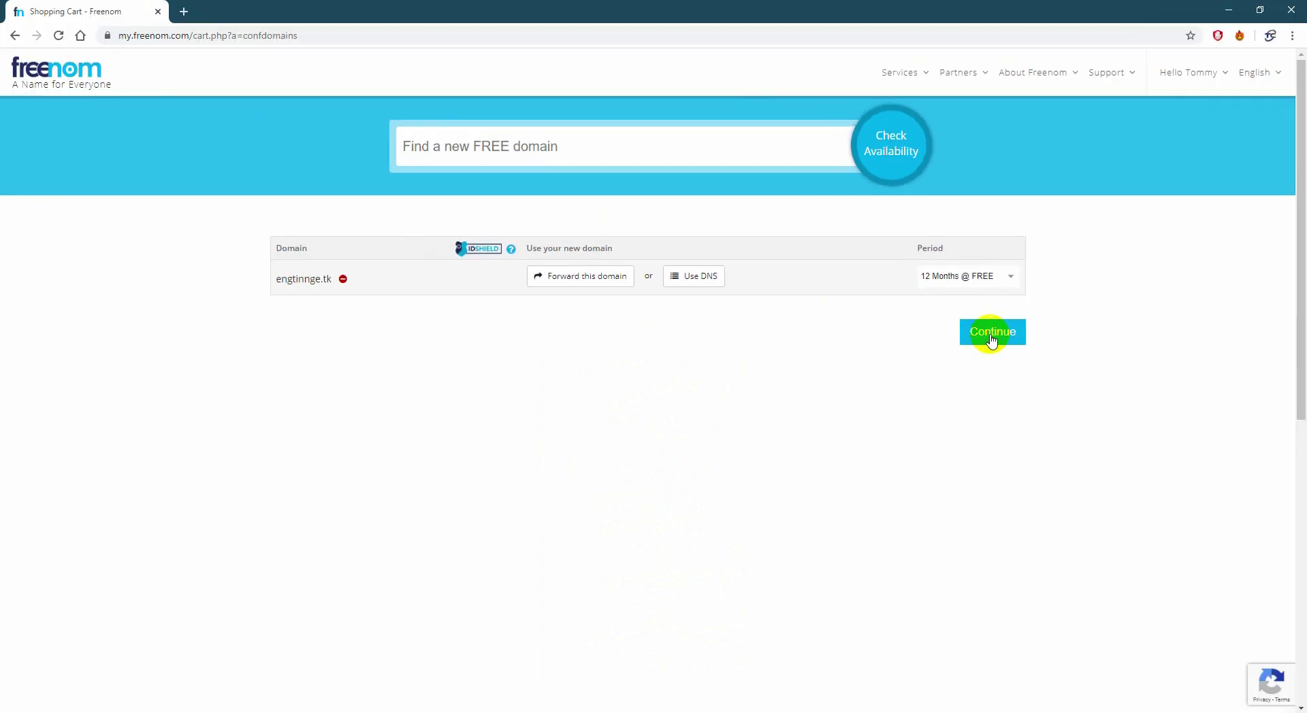
Step: Accept the Terms & Conditions and complete the $0.00USD order for engtinnge.tk
{"action": "left_click", "coordinate": [990, 333]}
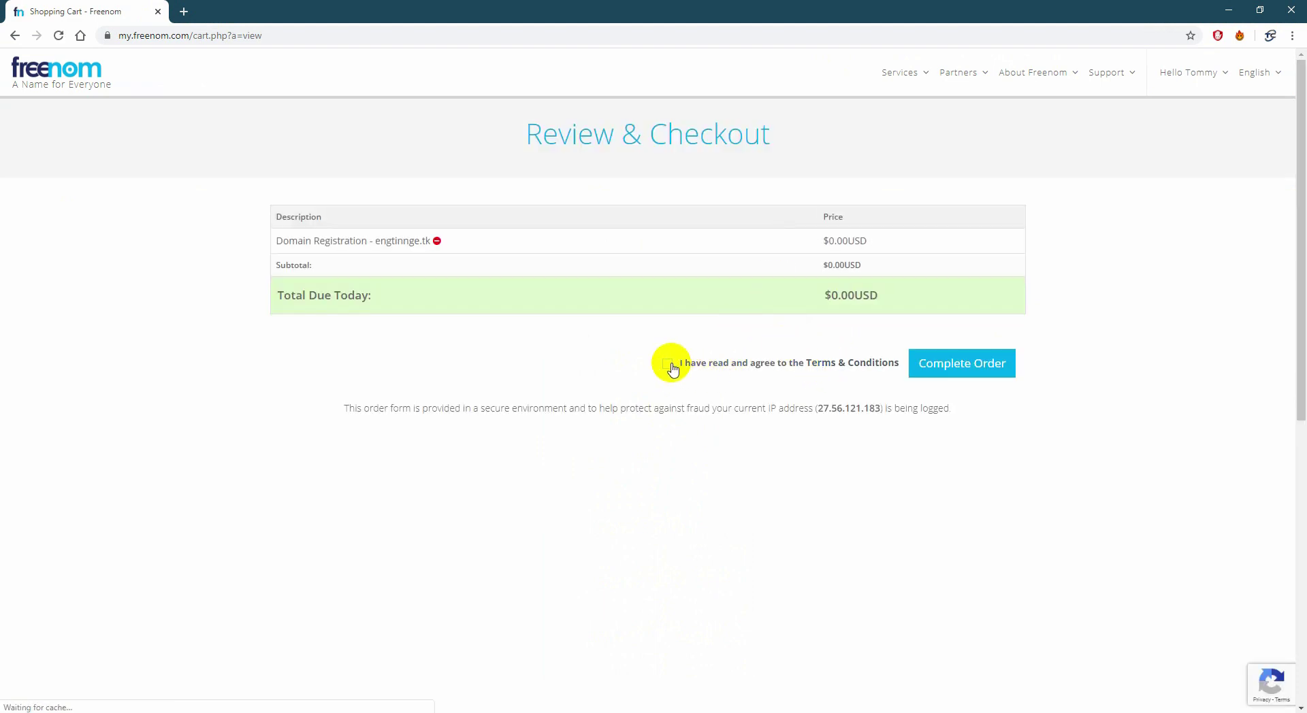
{"action": "left_click", "coordinate": [667, 363]}
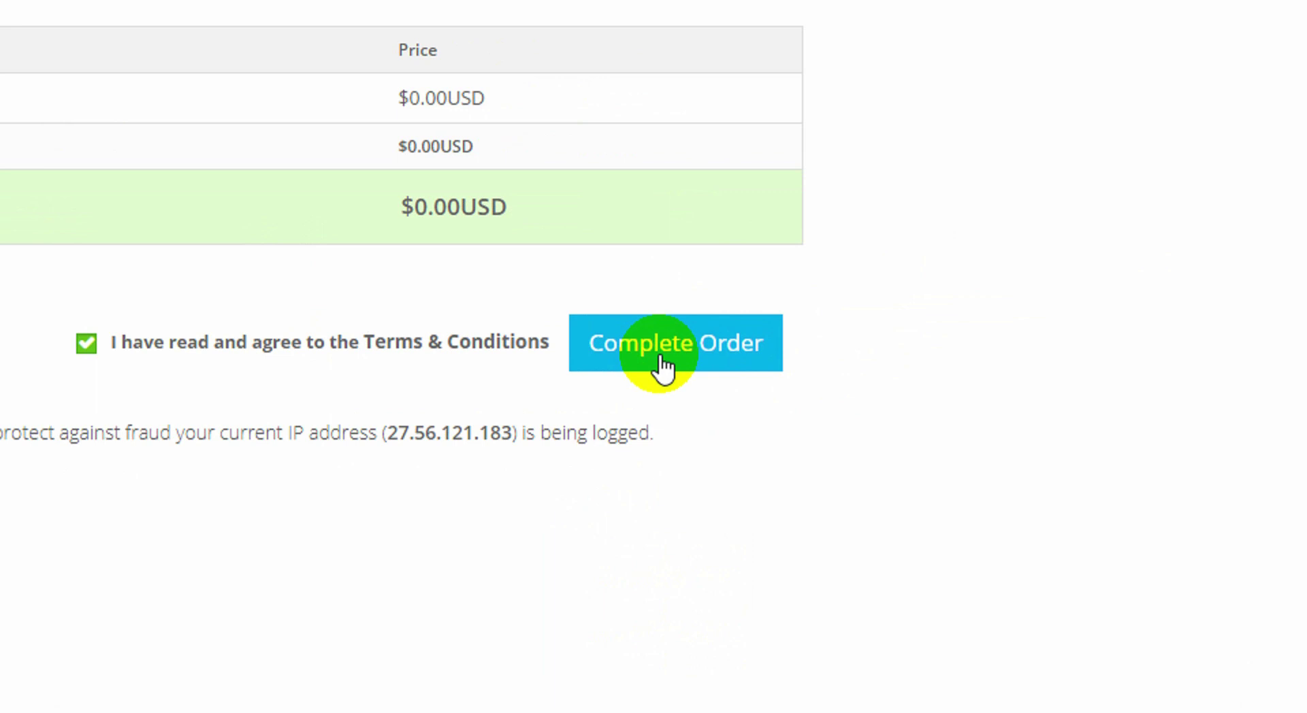
{"action": "left_click", "coordinate": [663, 368]}
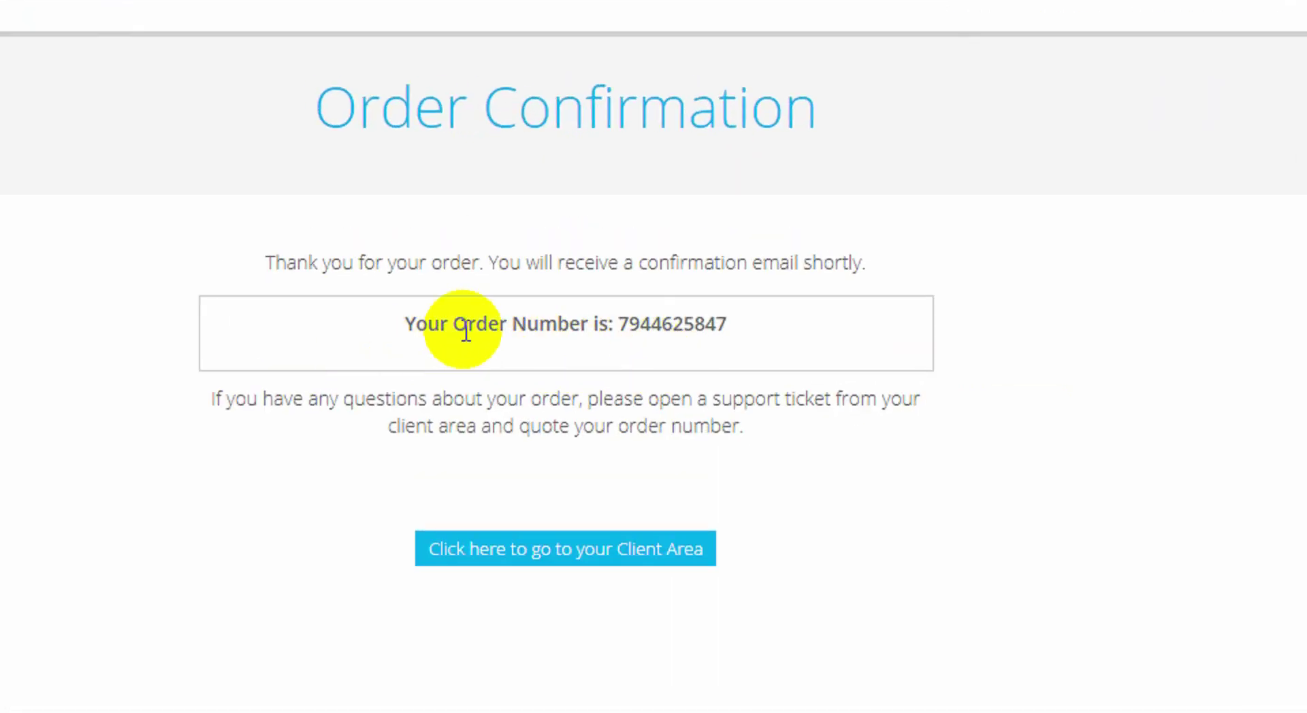
Step: Highlight the order number confirmation, then go to the Freenom Client Area
{"action": "left_click_drag", "start_coordinate": [405, 323], "coordinate": [781, 334]}
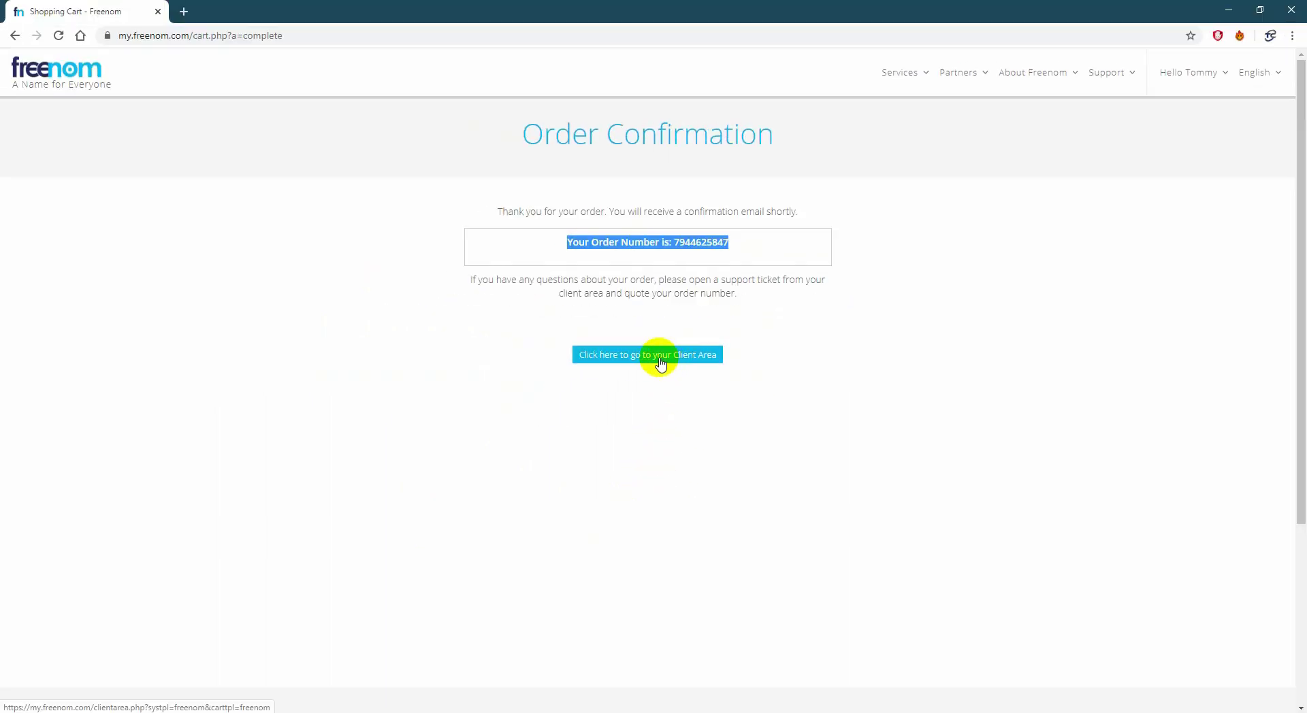
{"action": "left_click", "coordinate": [660, 360]}
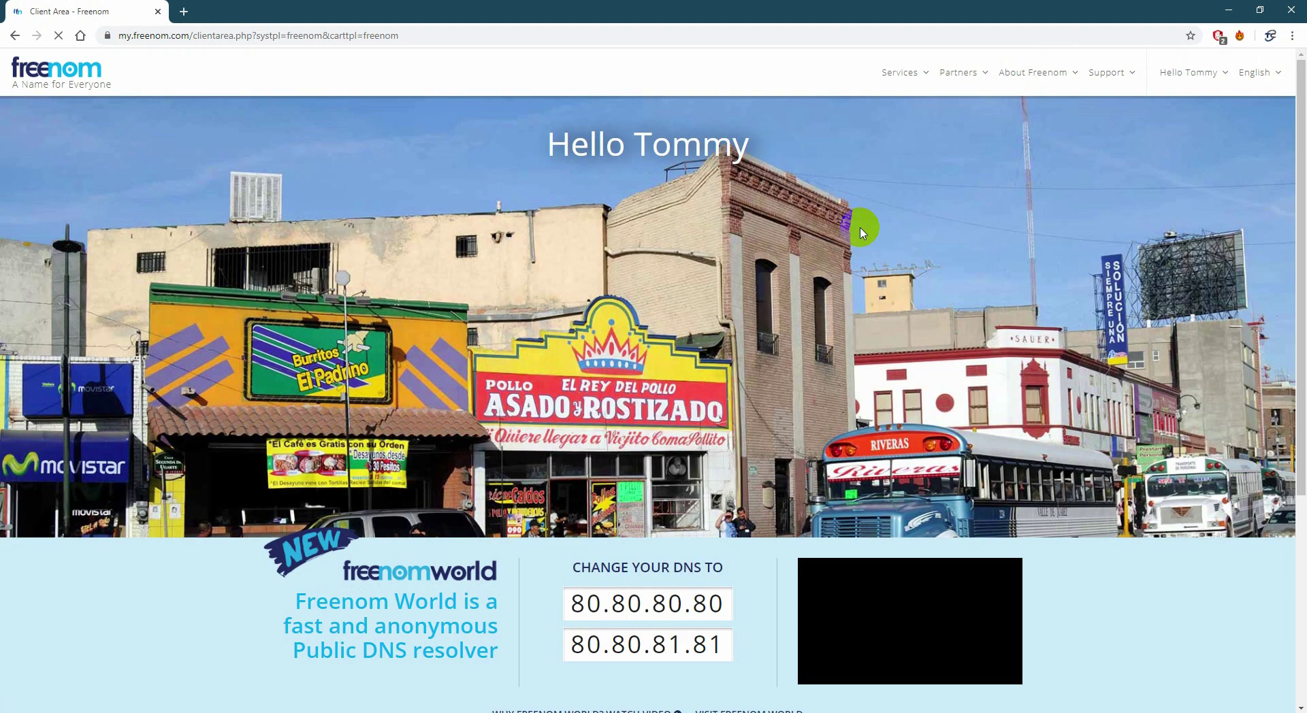
Step: Switch engtinnge.tk to custom nameservers via My Domains > Manage Domain > Nameservers
{"action": "left_click", "coordinate": [927, 75]}
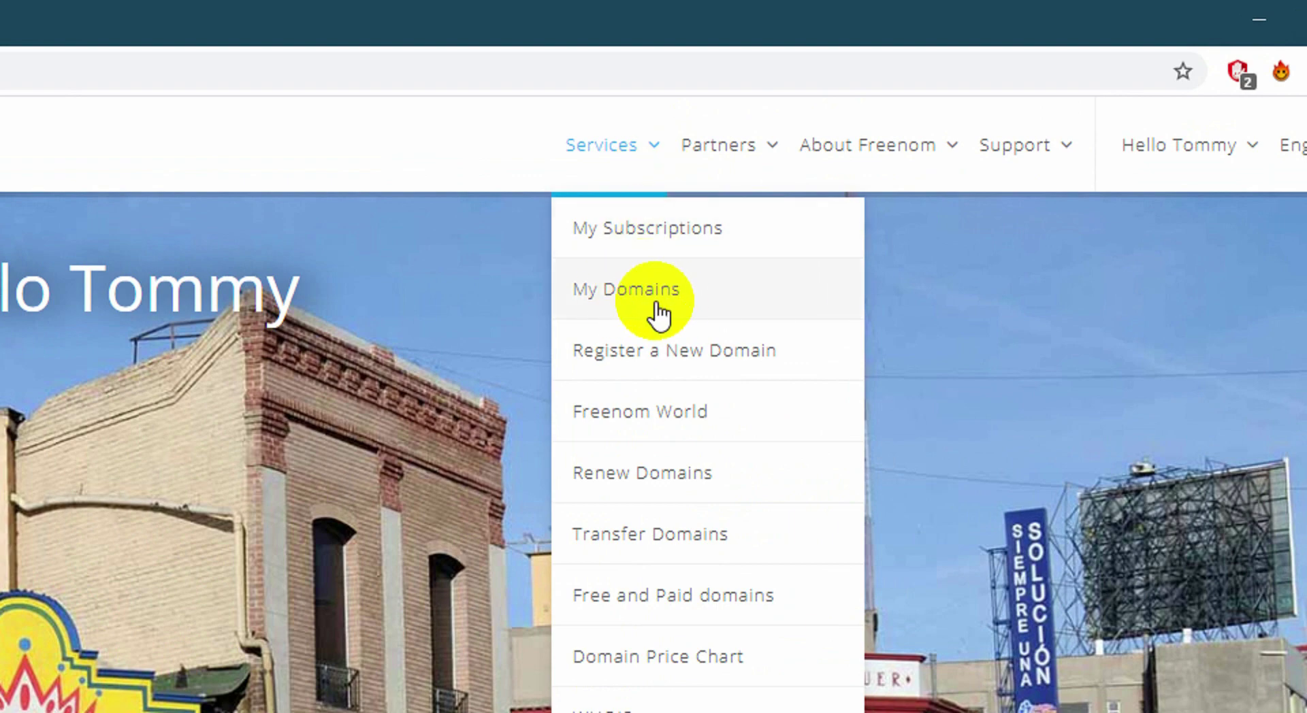
{"action": "left_click", "coordinate": [655, 305]}
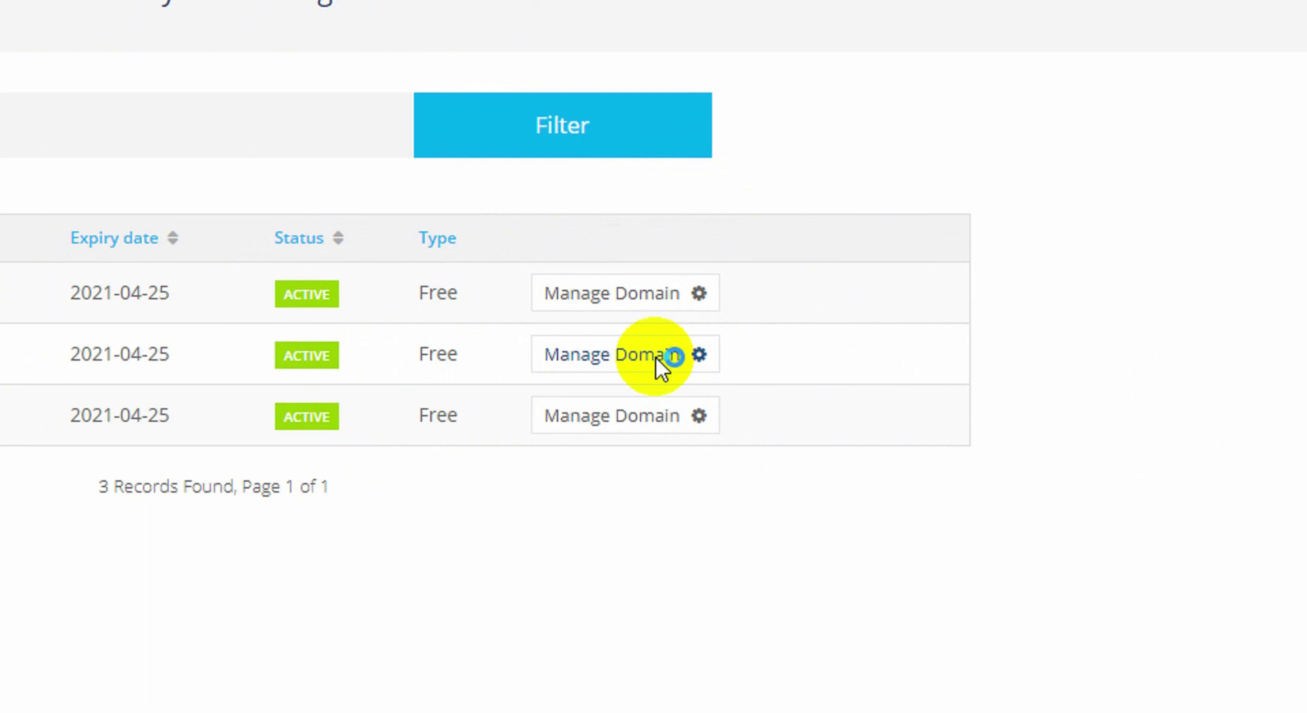
{"action": "left_click", "coordinate": [655, 357]}
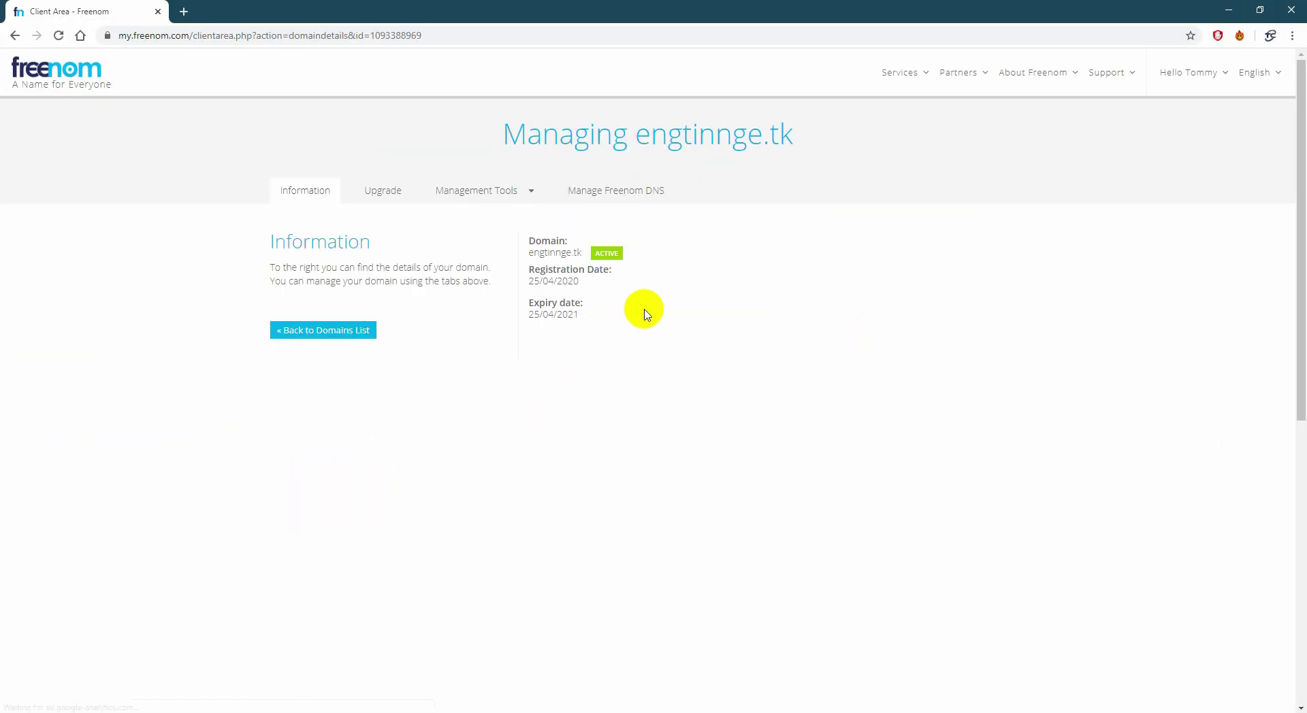
{"action": "left_click", "coordinate": [527, 196]}
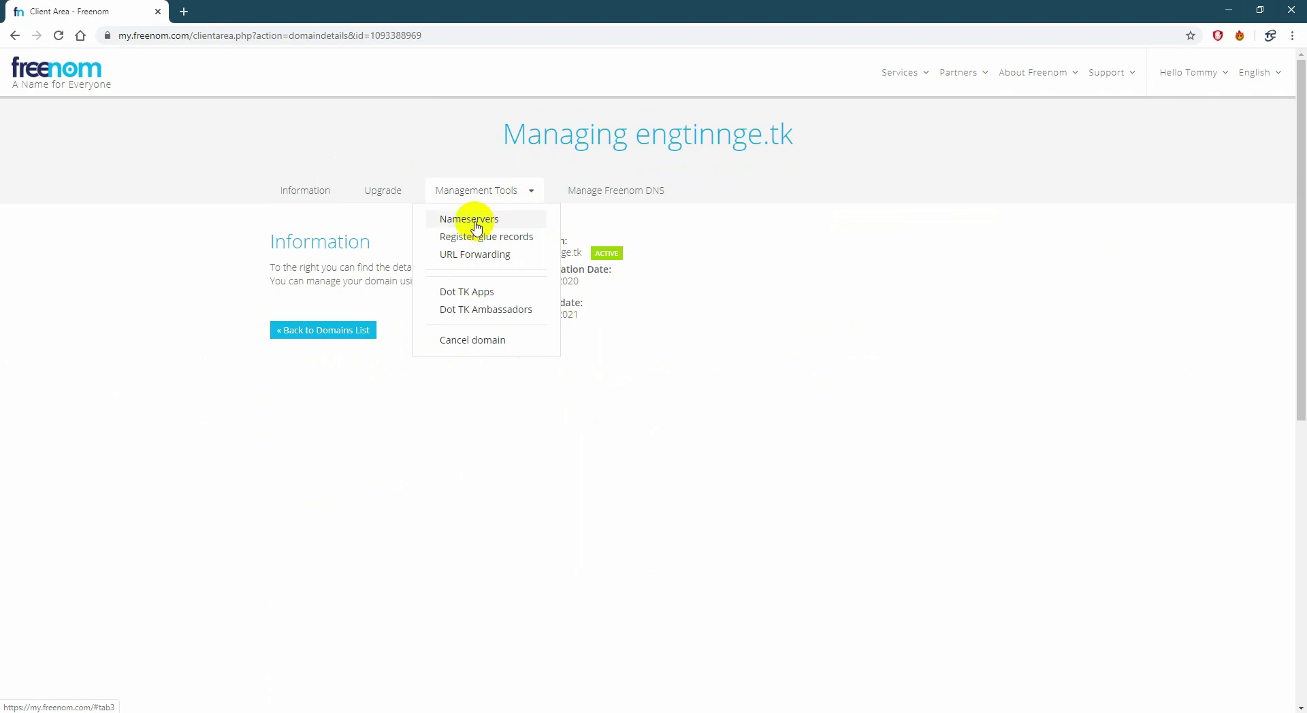
{"action": "left_click", "coordinate": [476, 222]}
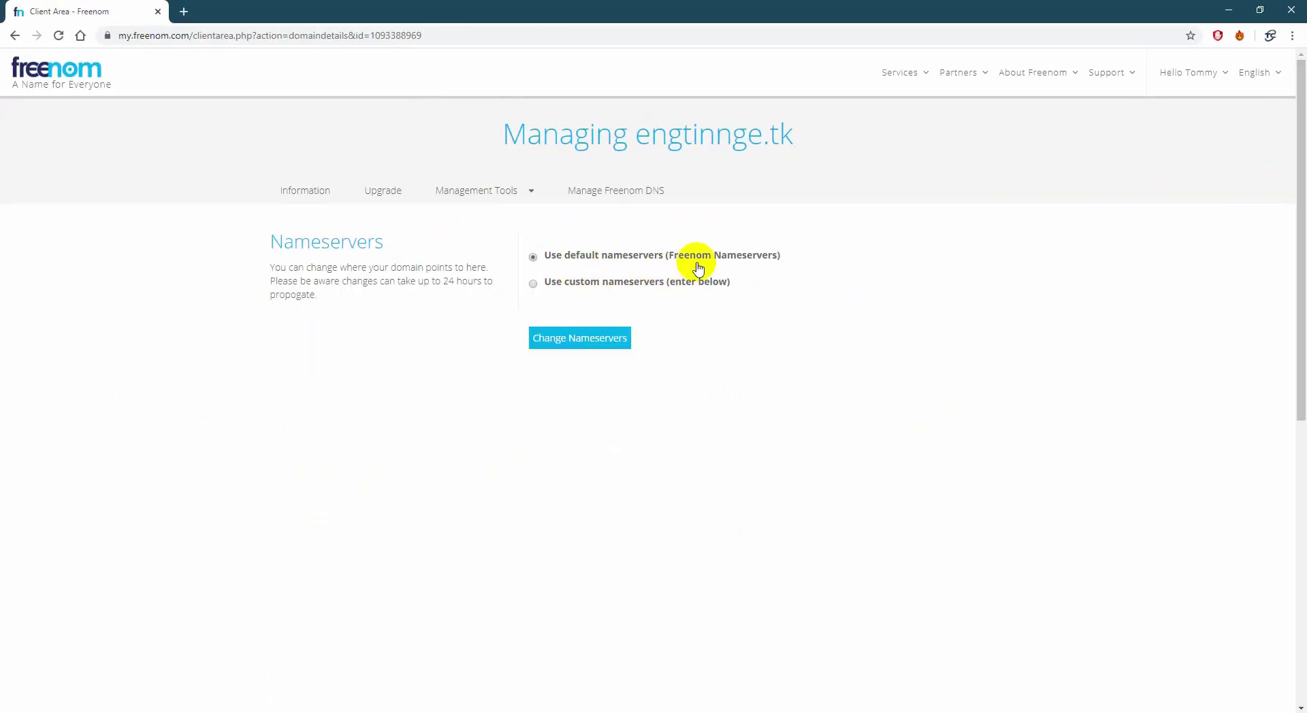
{"action": "left_click", "coordinate": [534, 284]}
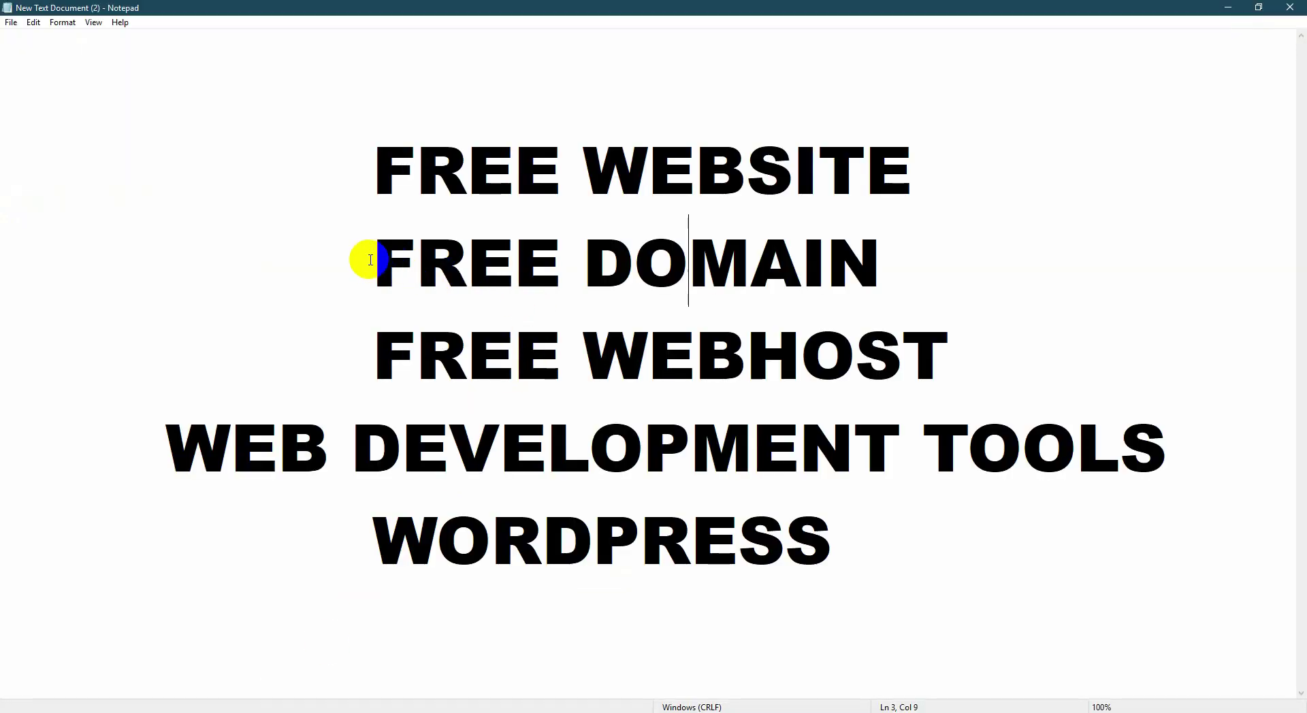
Step: Mark the FREE DOMAIN line with a leading asterisk, removing the extra space
{"action": "left_click_drag", "start_coordinate": [367, 262], "coordinate": [882, 270]}
{"action": "left_click", "coordinate": [884, 271]}
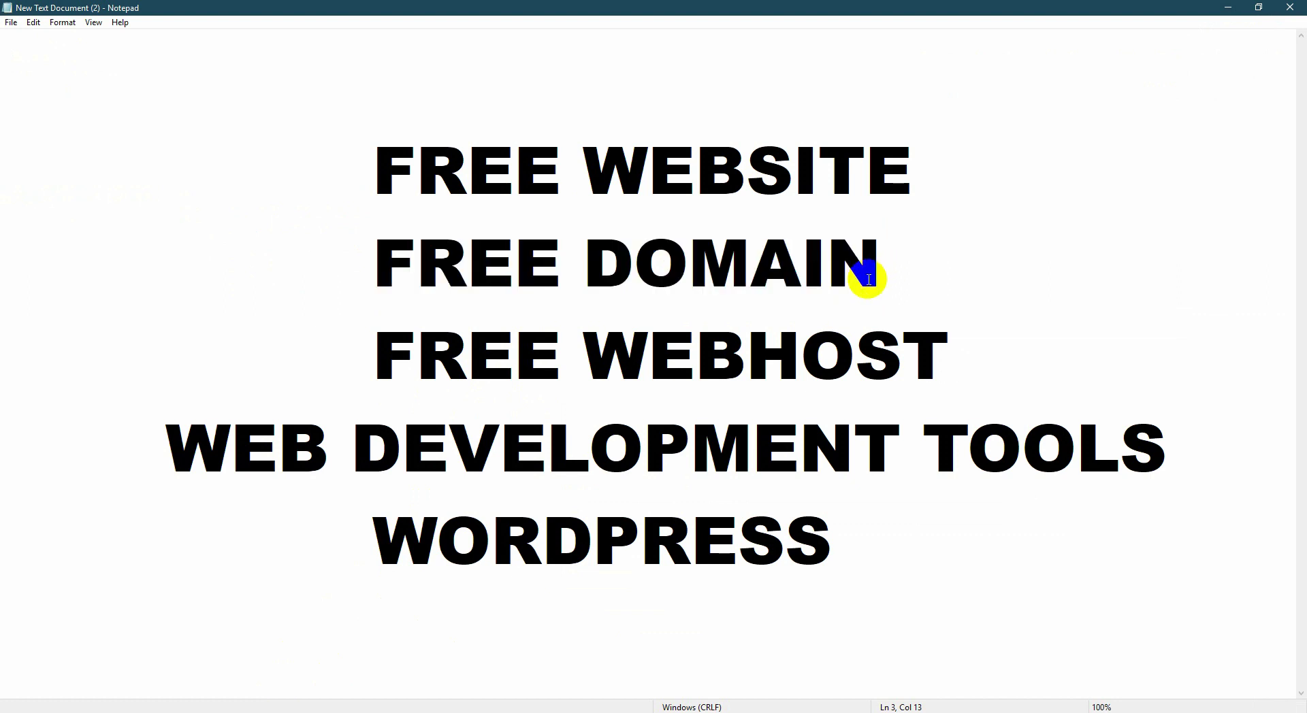
{"action": "left_click", "coordinate": [357, 259]}
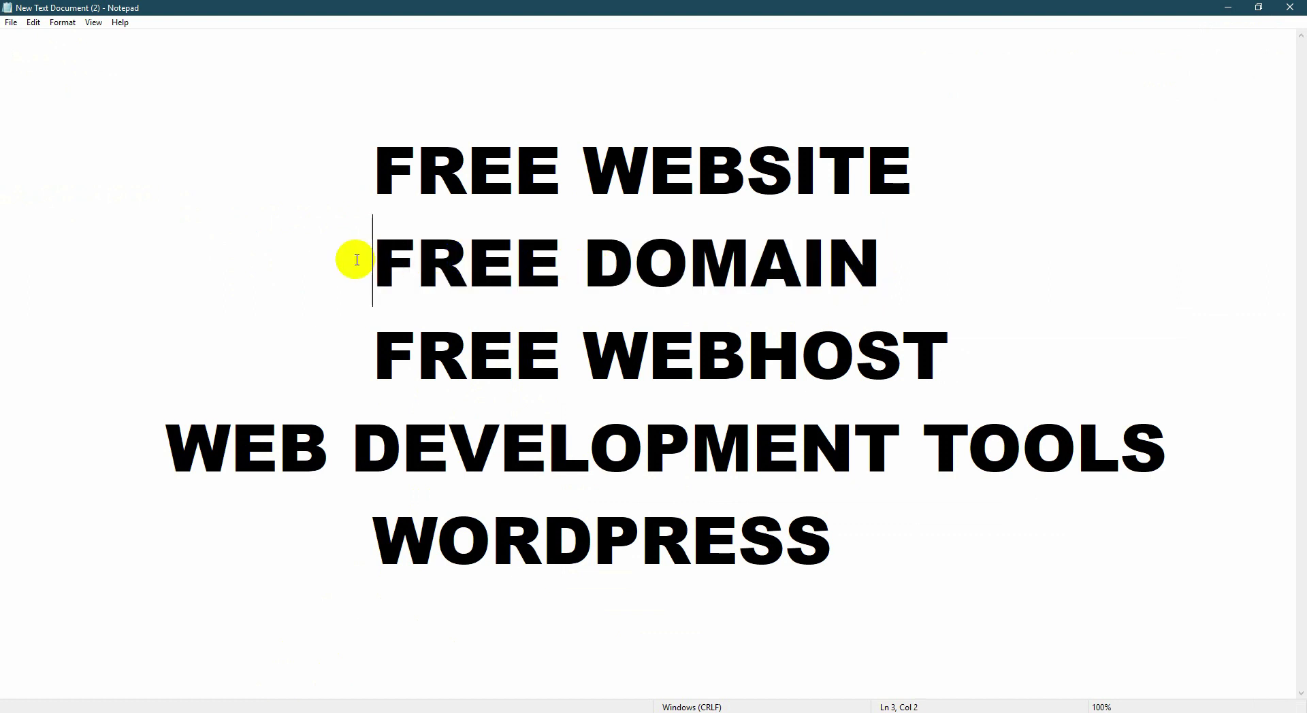
{"action": "type", "text": "*"}
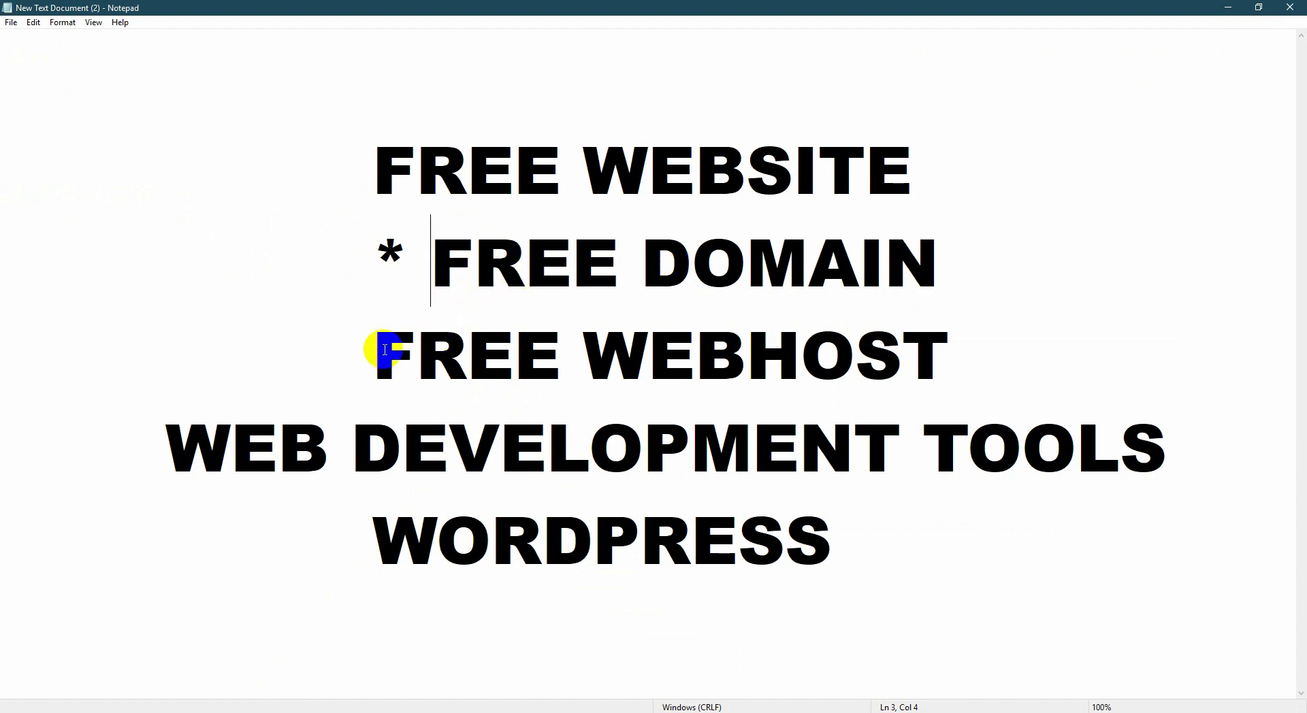
{"action": "left_click_drag", "start_coordinate": [384, 350], "coordinate": [948, 358]}
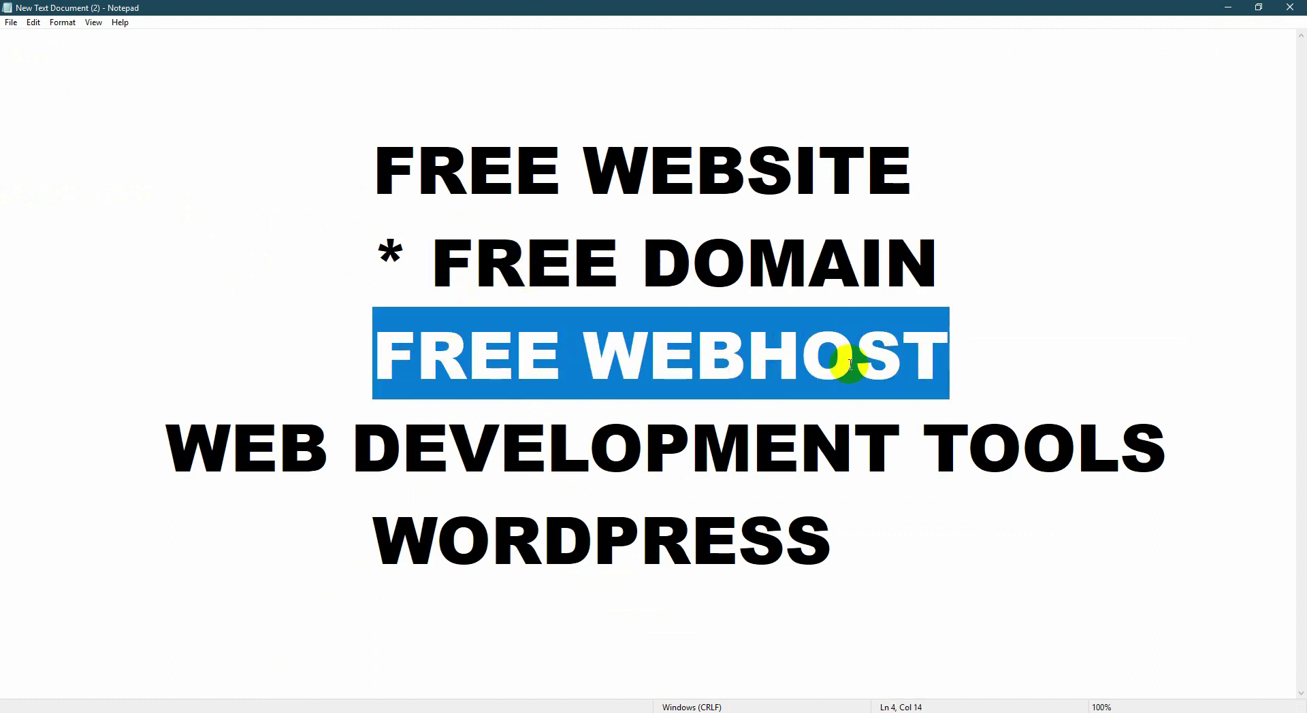
{"action": "left_click", "coordinate": [425, 253]}
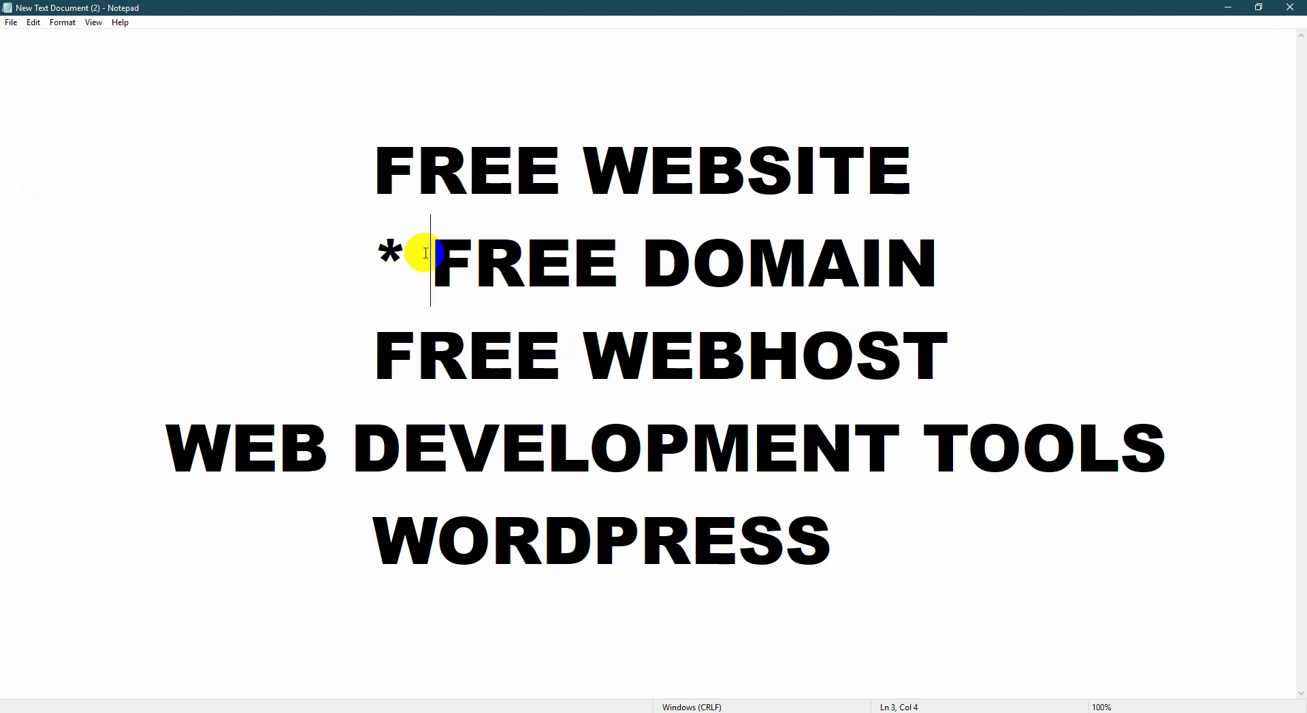
{"action": "key", "text": "BackSpace"}
Step: Put the caret before FREE WEBHOST and switch to the 000webhost page in Chrome
{"action": "left_click", "coordinate": [374, 354]}
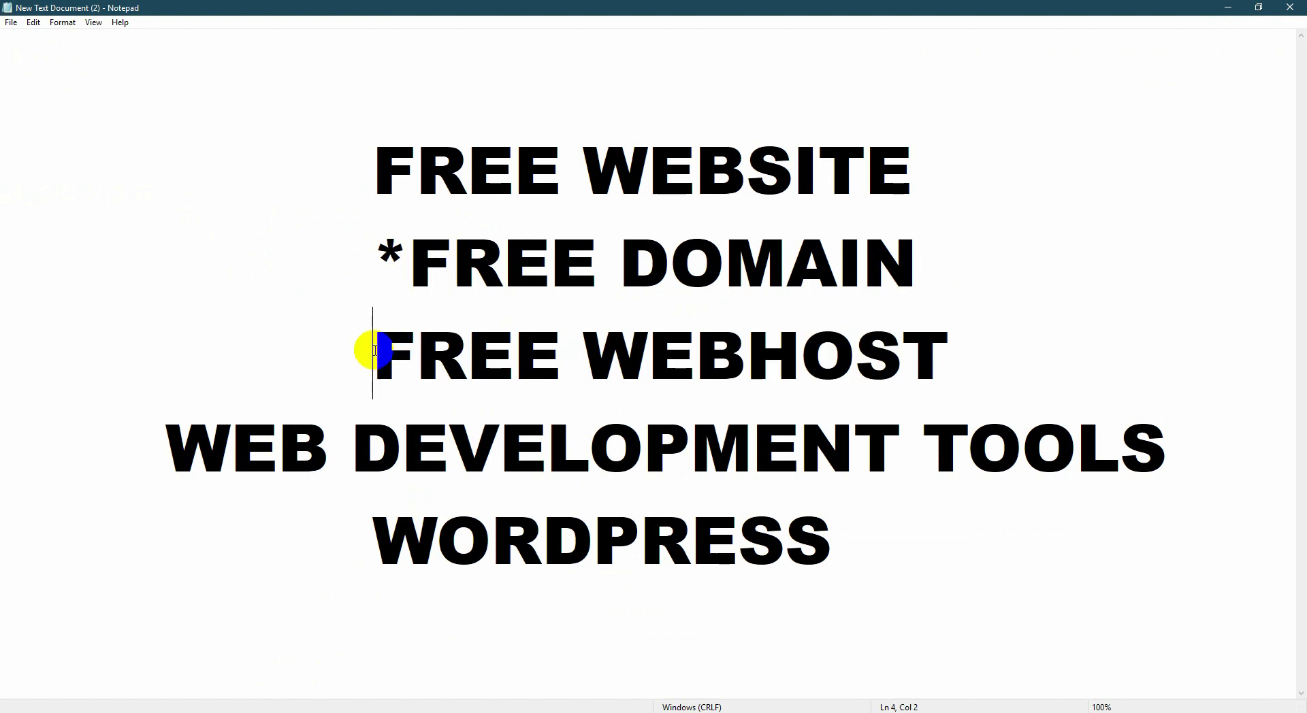
{"action": "left_click", "coordinate": [962, 350], "text": "shift"}
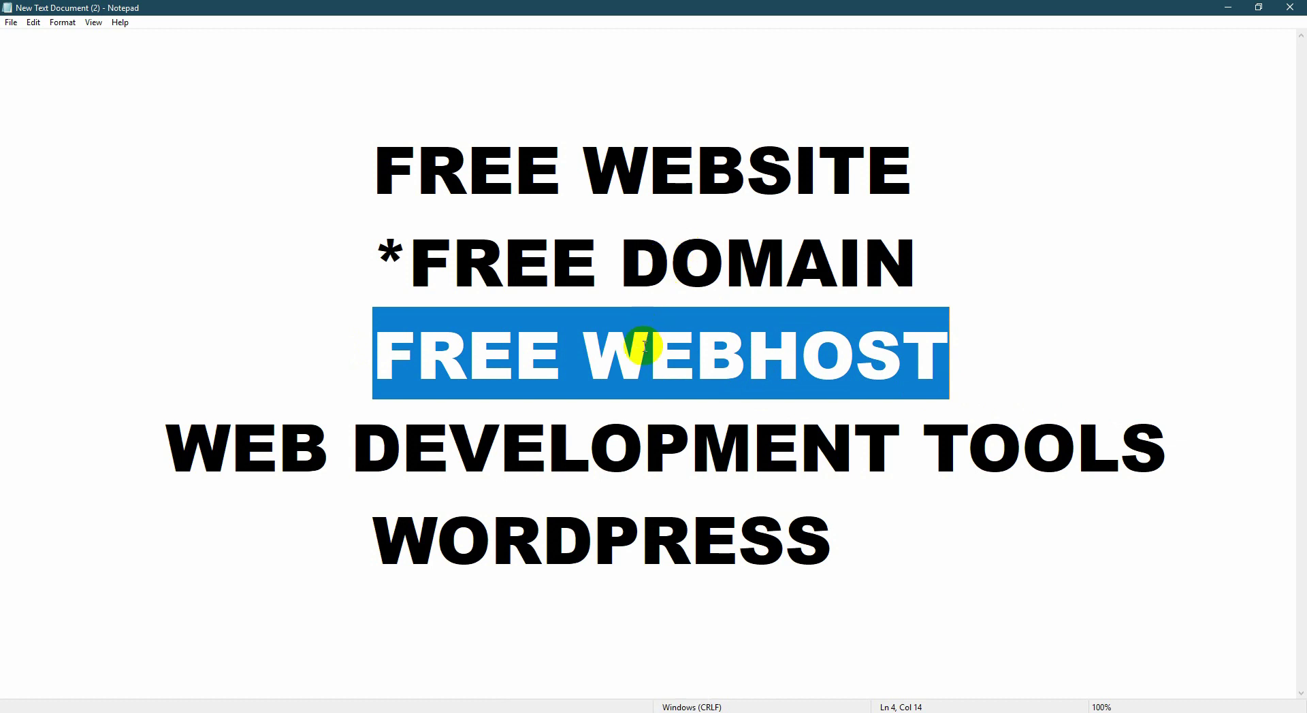
{"action": "left_click", "coordinate": [417, 350]}
{"action": "left_click", "coordinate": [370, 349]}
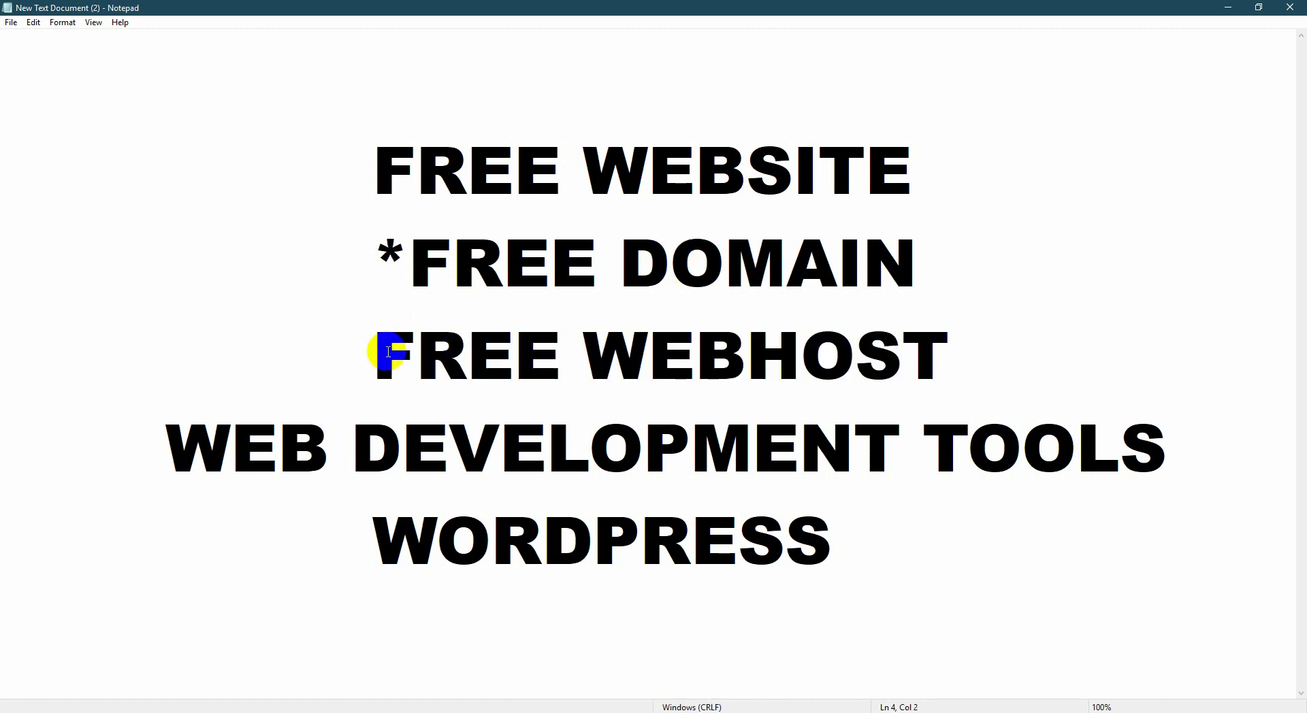
{"action": "left_click", "coordinate": [968, 350], "text": "shift"}
{"action": "left_click", "coordinate": [514, 356]}
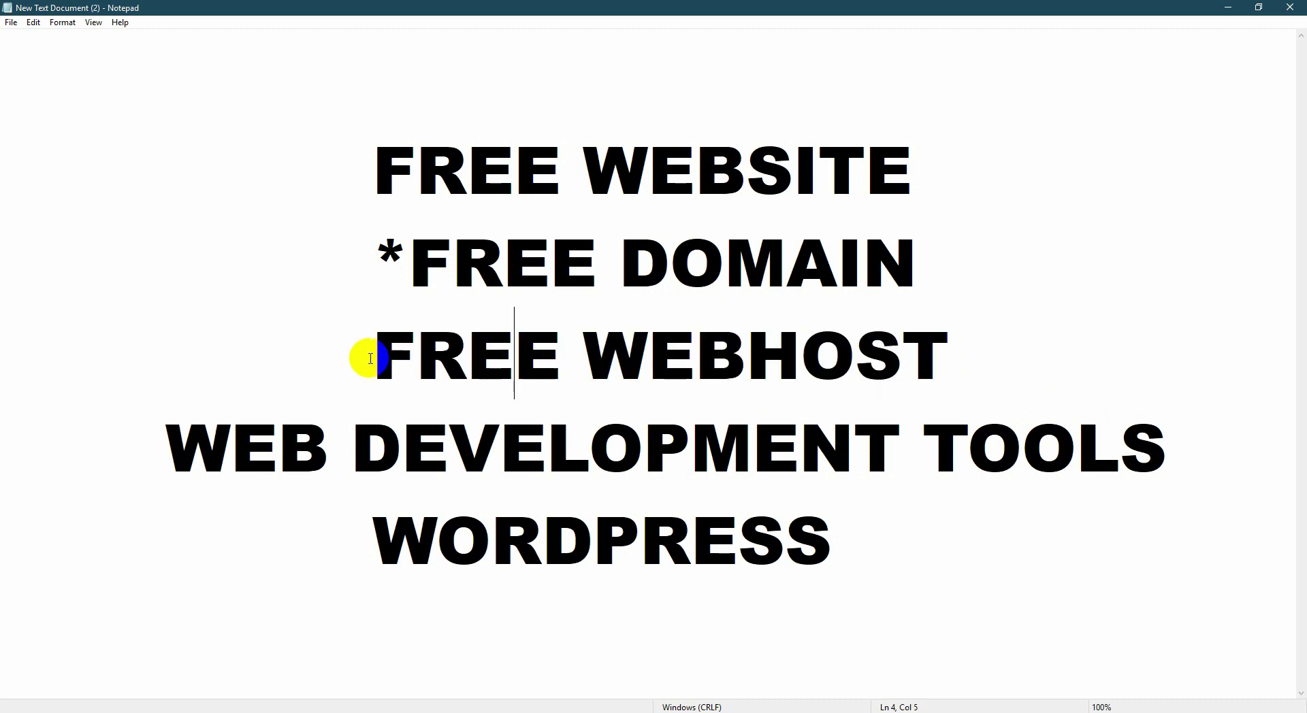
{"action": "left_click", "coordinate": [371, 359]}
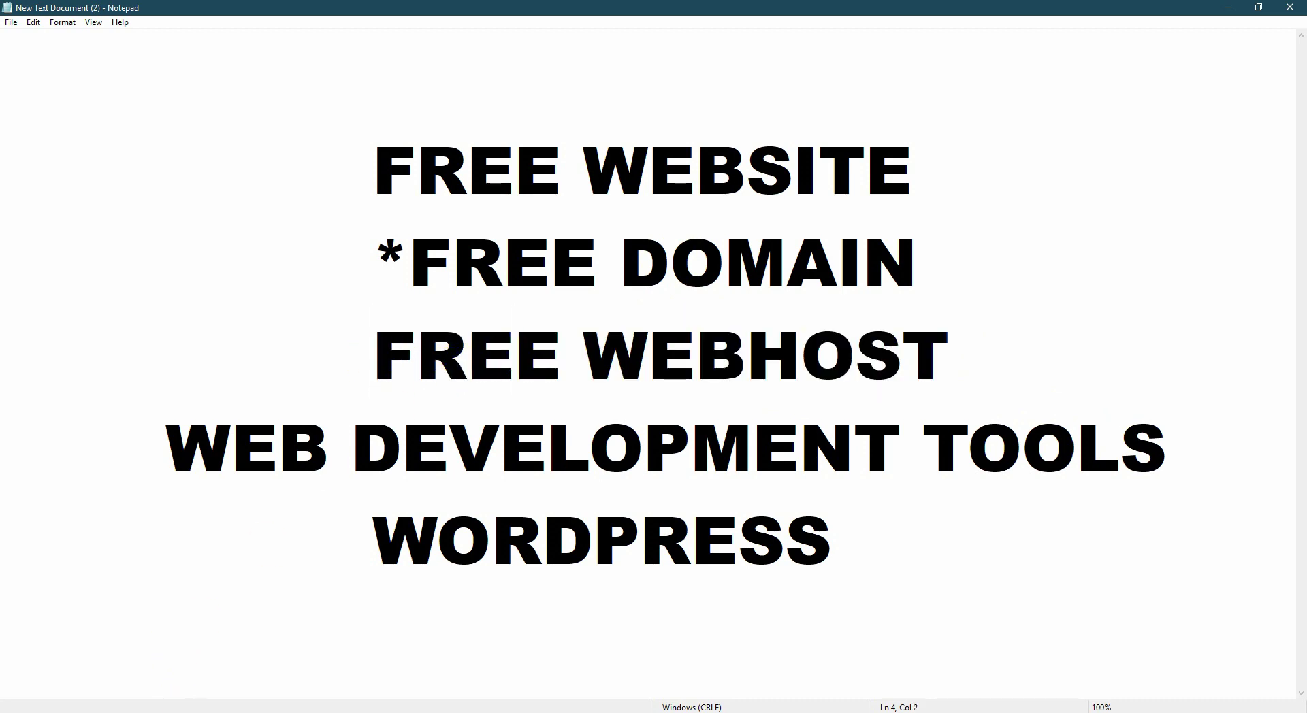
{"action": "key", "text": "alt+Tab"}
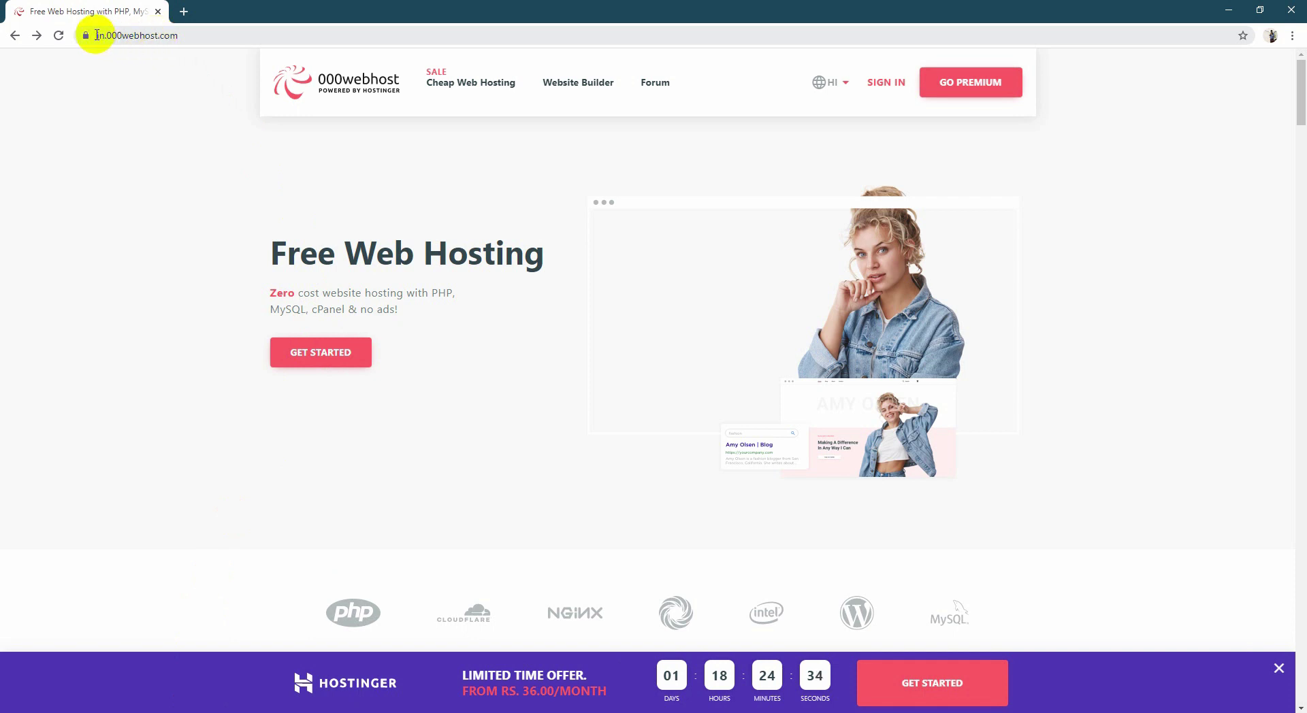
Step: Sign in to 000webhost, pick Learn Web Development as the goal, and continue
{"action": "left_click", "coordinate": [889, 90]}
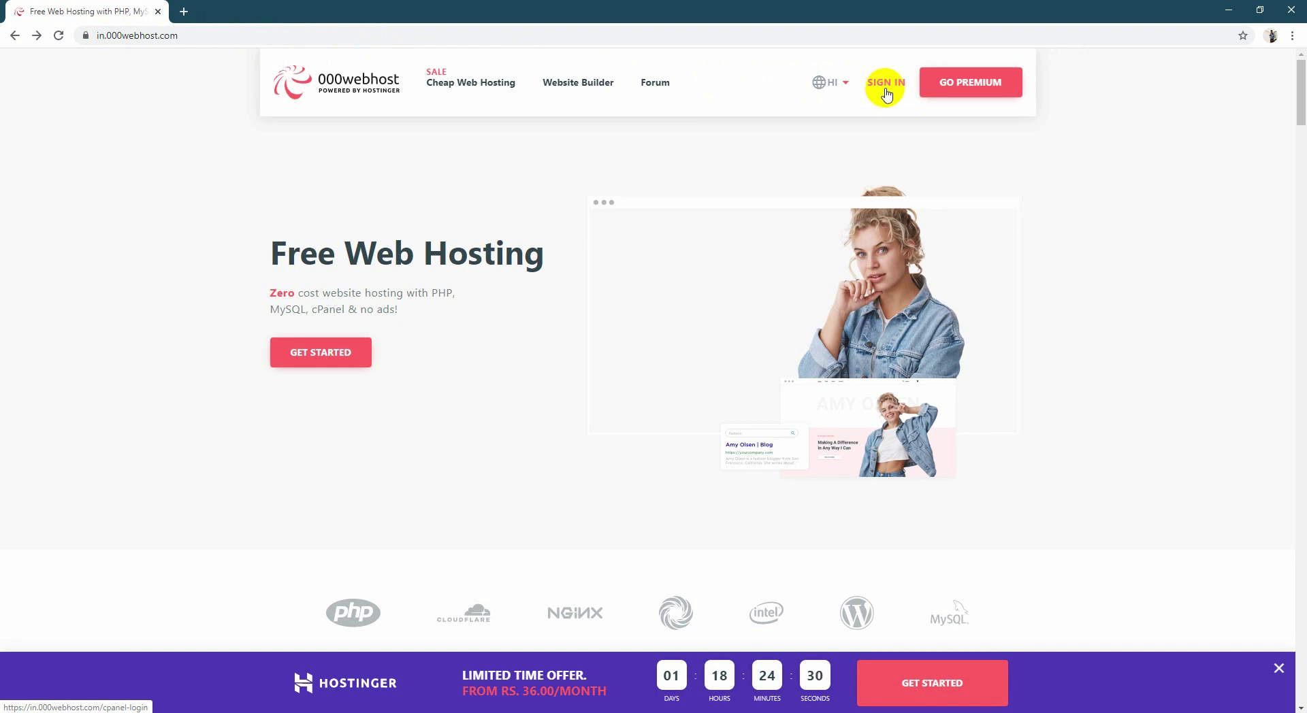
{"action": "left_click", "coordinate": [886, 87]}
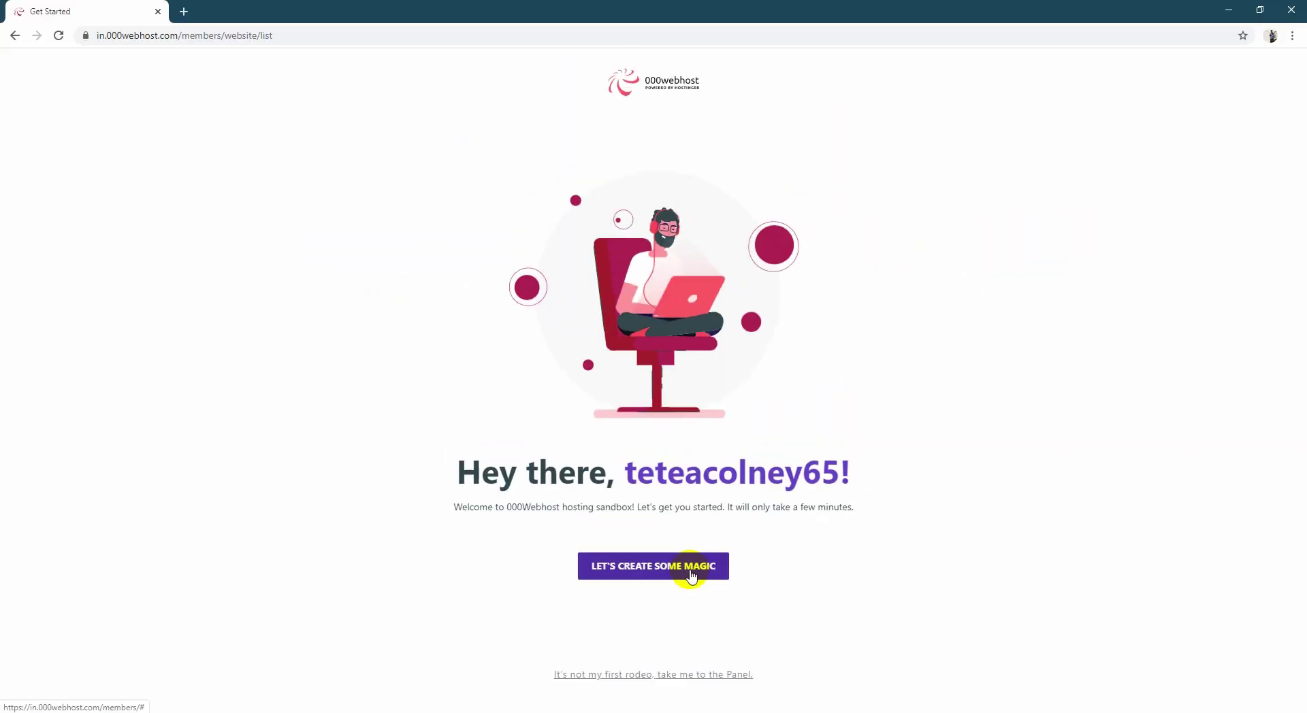
{"action": "left_click", "coordinate": [687, 574]}
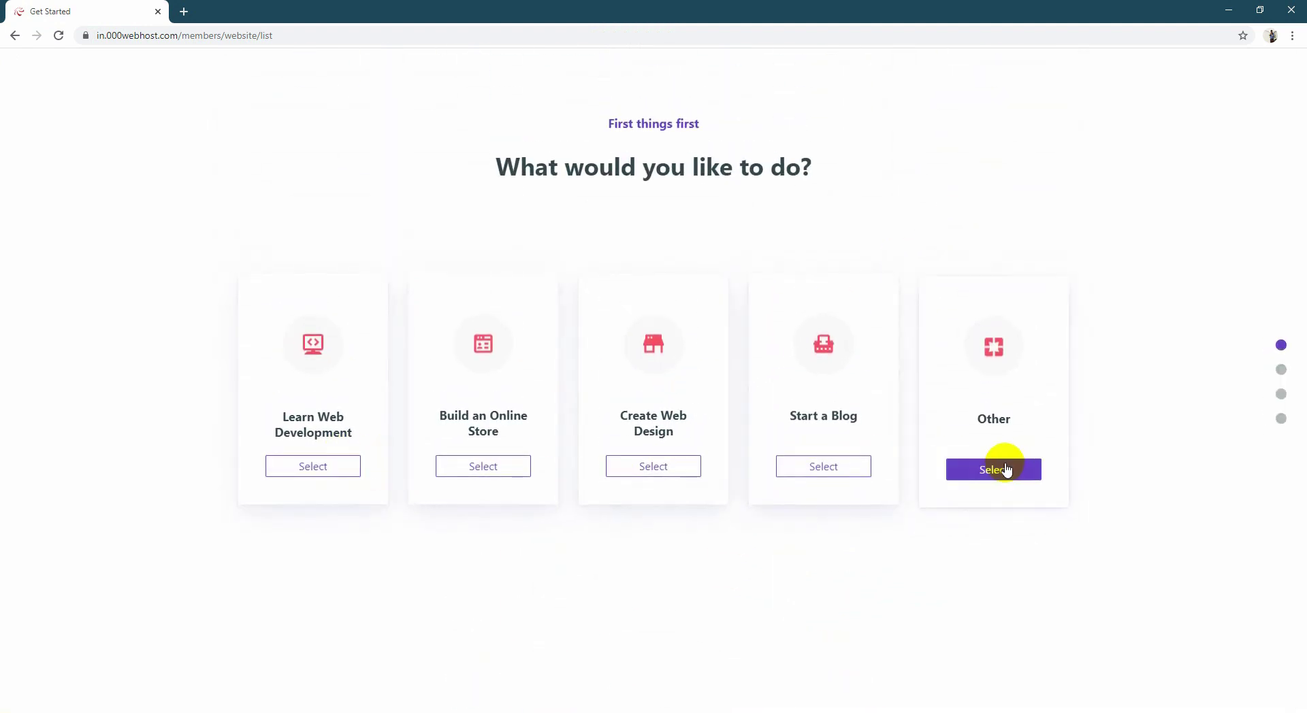
{"action": "left_click", "coordinate": [441, 482]}
{"action": "left_click", "coordinate": [300, 470]}
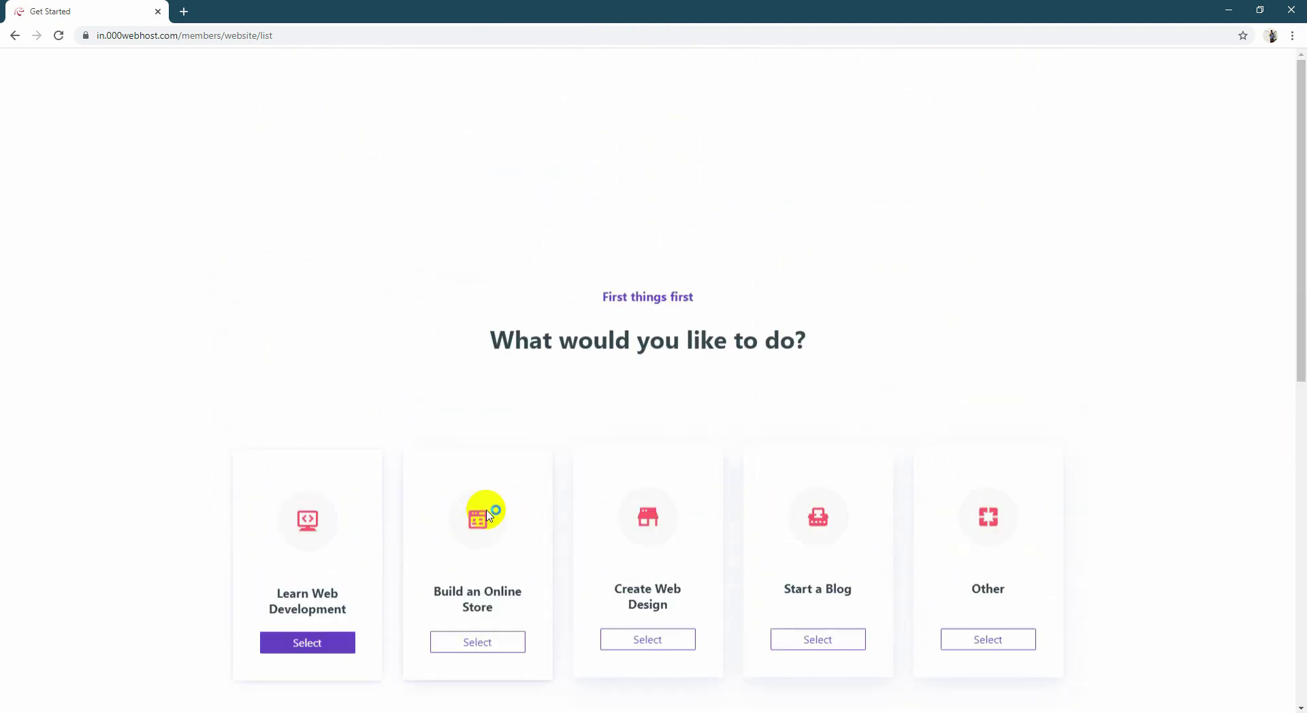
{"action": "left_click", "coordinate": [664, 600]}
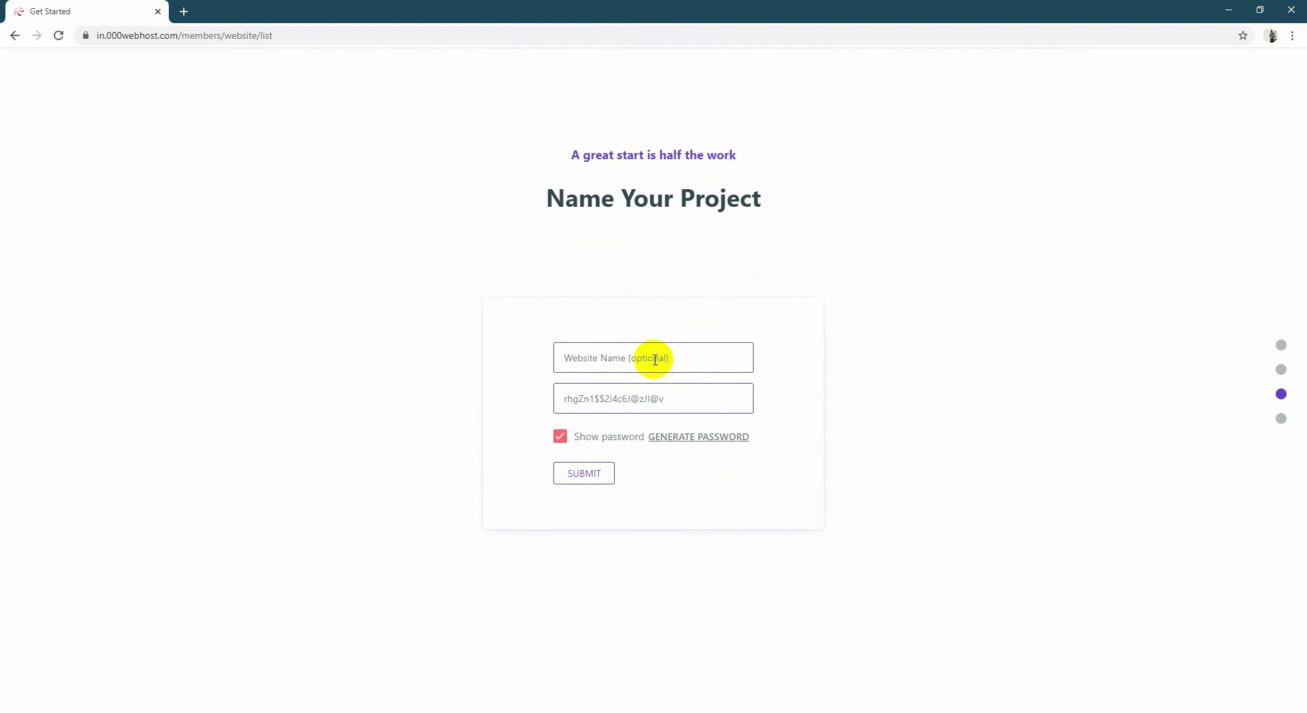
Step: Name the website 'engtinnge' and clear the prefilled and generated passwords
{"action": "left_click", "coordinate": [654, 360]}
{"action": "type", "text": "engtinnge"}
{"action": "left_click_drag", "start_coordinate": [671, 397], "coordinate": [507, 410]}
{"action": "key", "text": "BackSpace"}
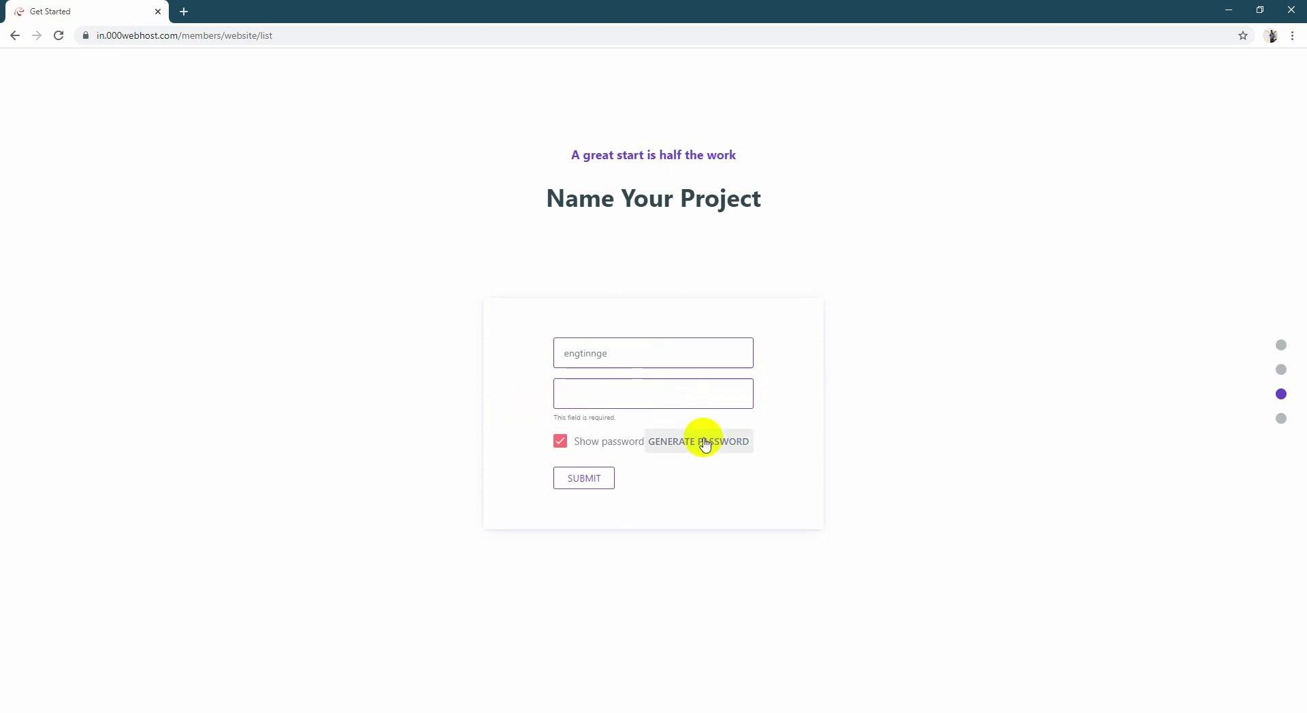
{"action": "left_click", "coordinate": [691, 446]}
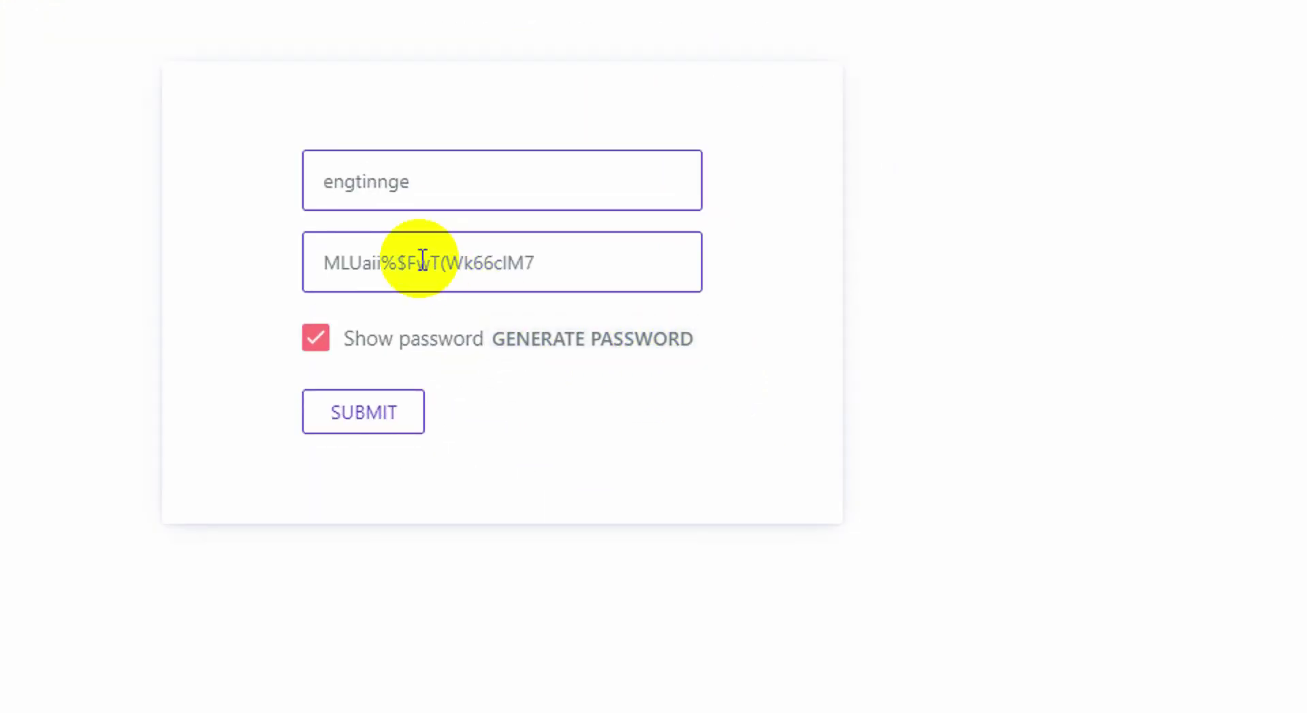
{"action": "left_click_drag", "start_coordinate": [535, 263], "coordinate": [279, 282]}
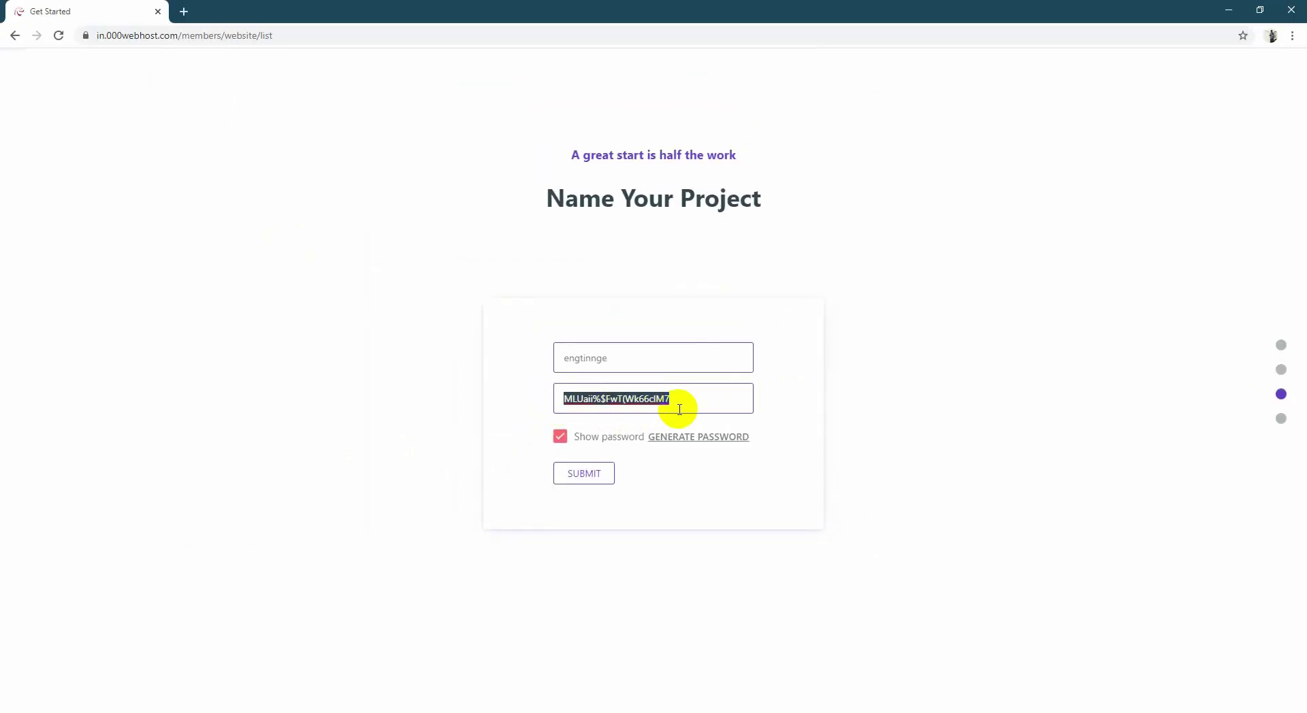
{"action": "key", "text": "ctrl+x"}
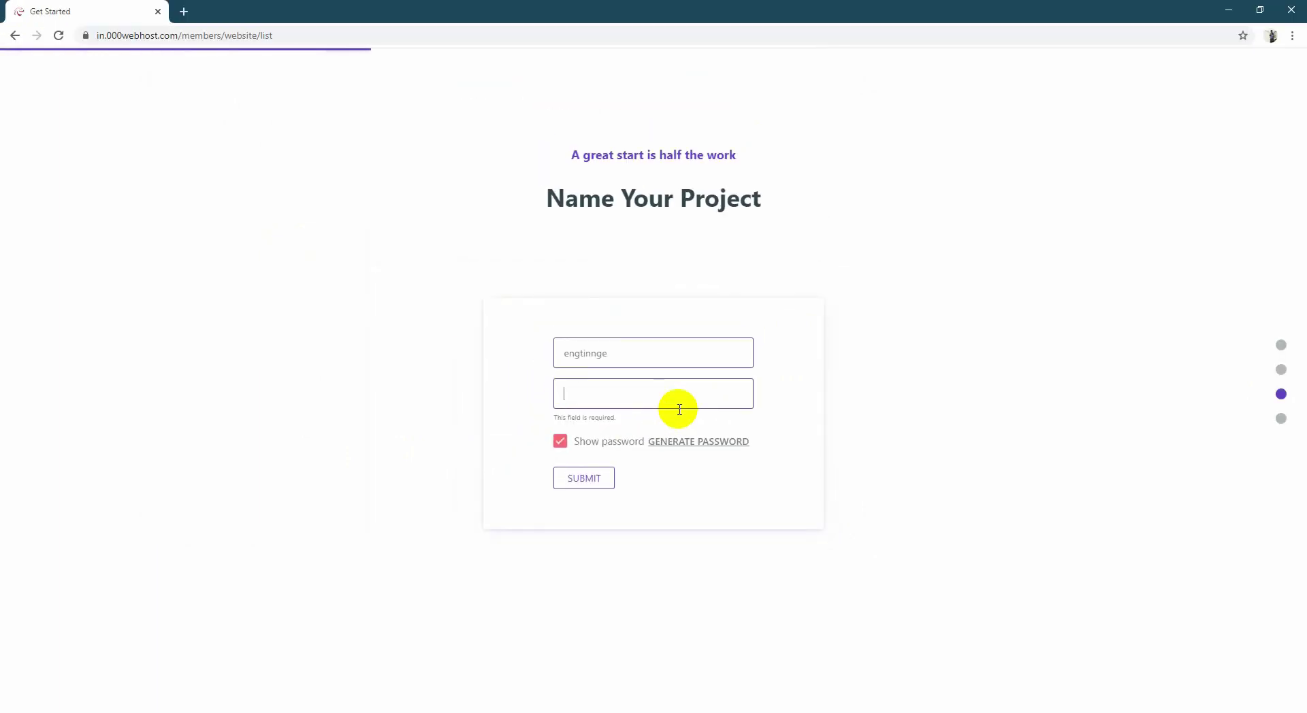
{"action": "key", "text": "BackSpace"}
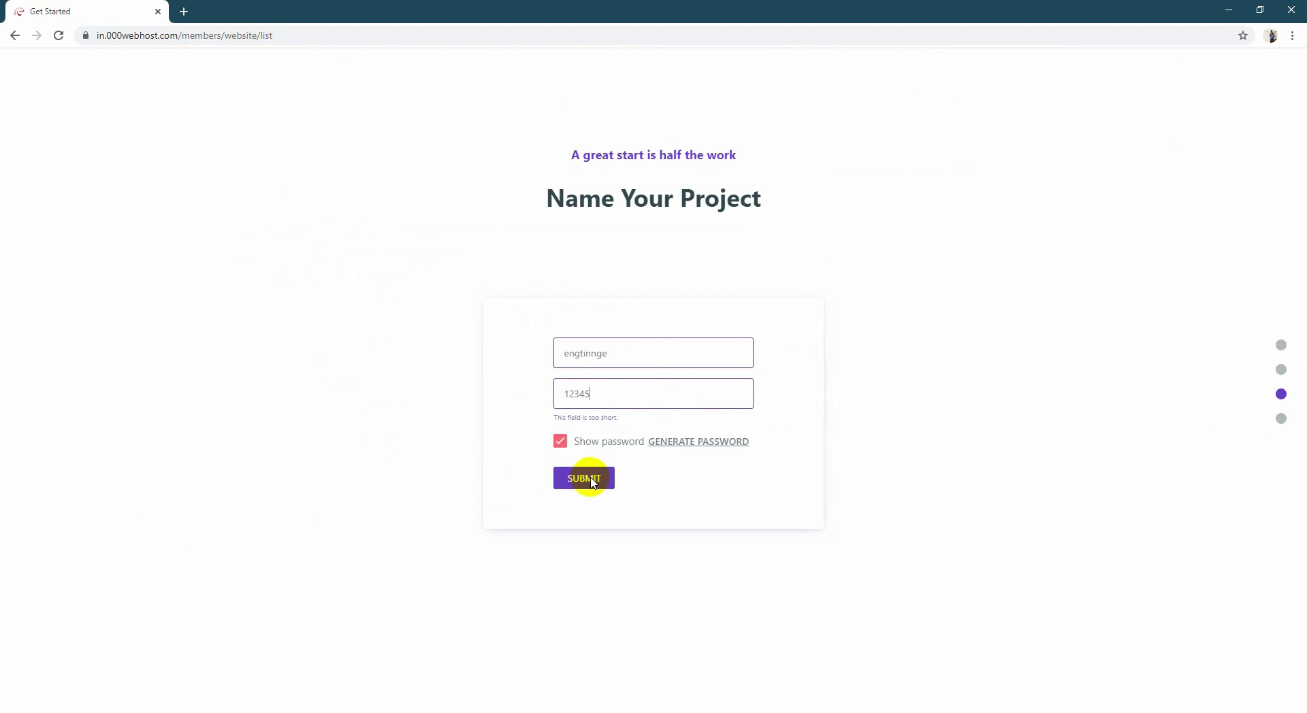
Step: Enter a custom site password, submit the new project, and bring Notepad back
{"action": "left_click_drag", "start_coordinate": [602, 393], "coordinate": [517, 393]}
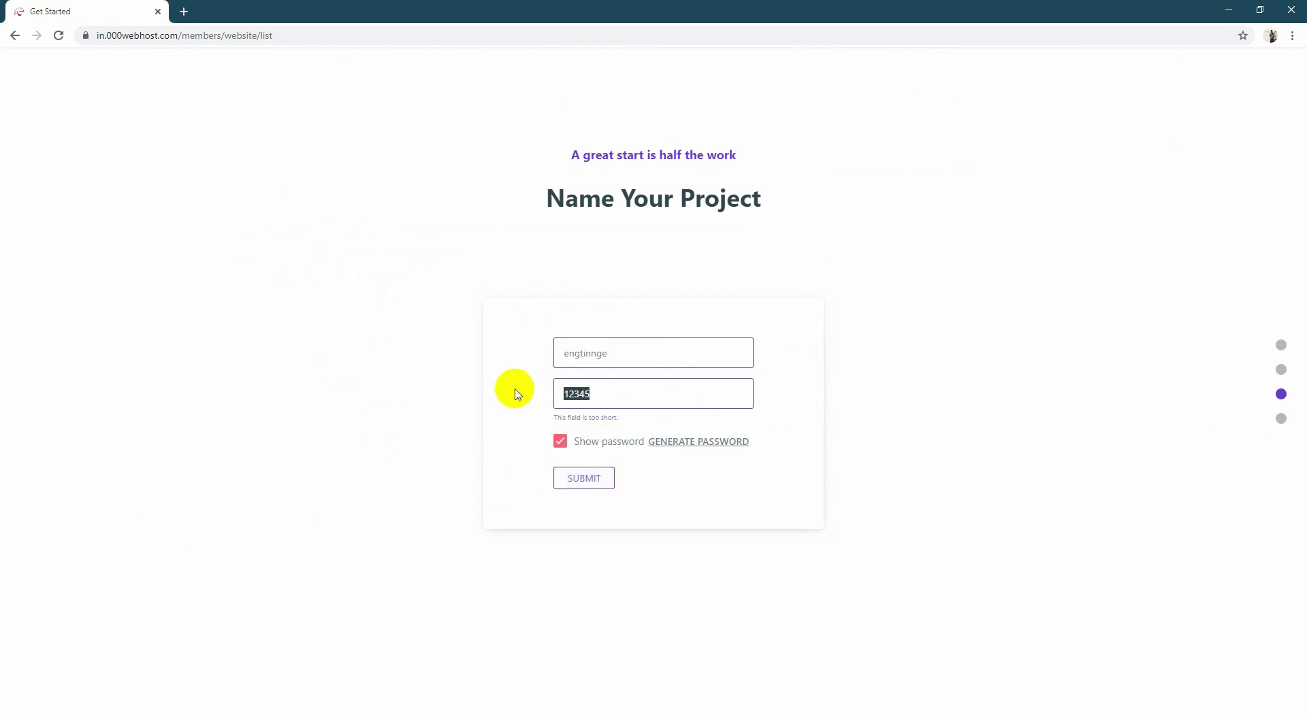
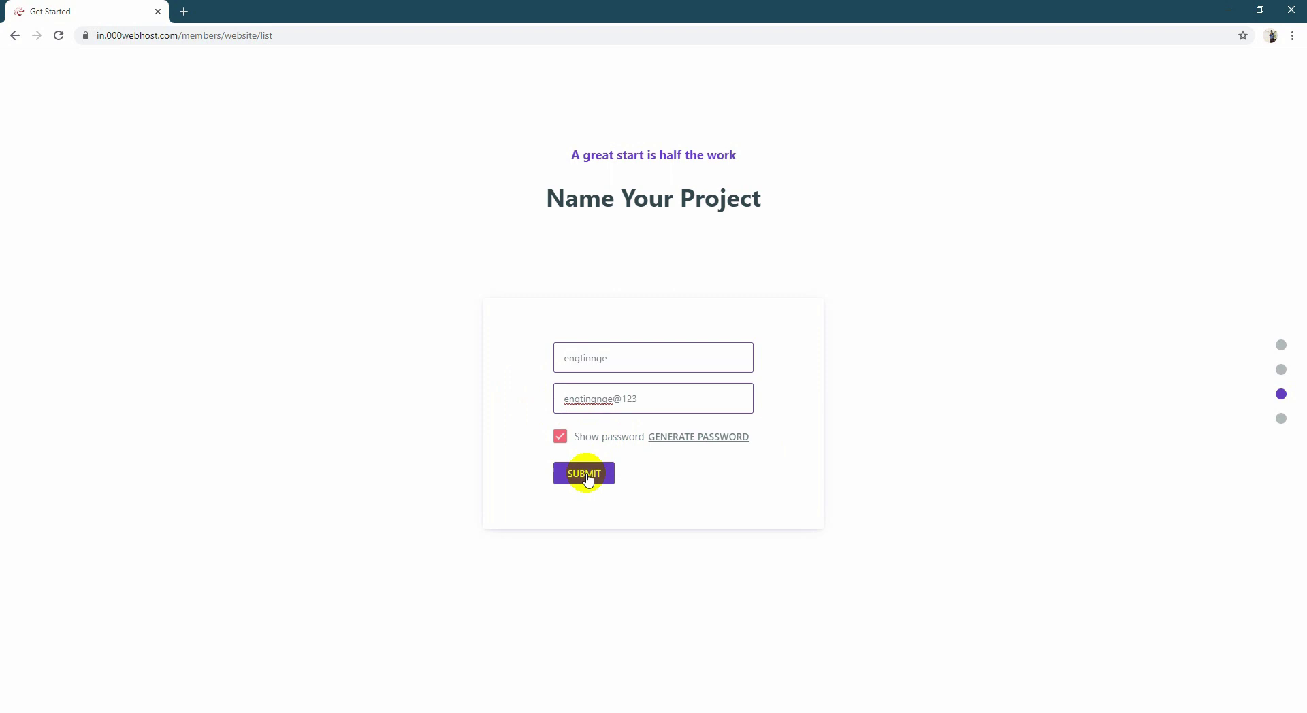
{"action": "left_click", "coordinate": [586, 478]}
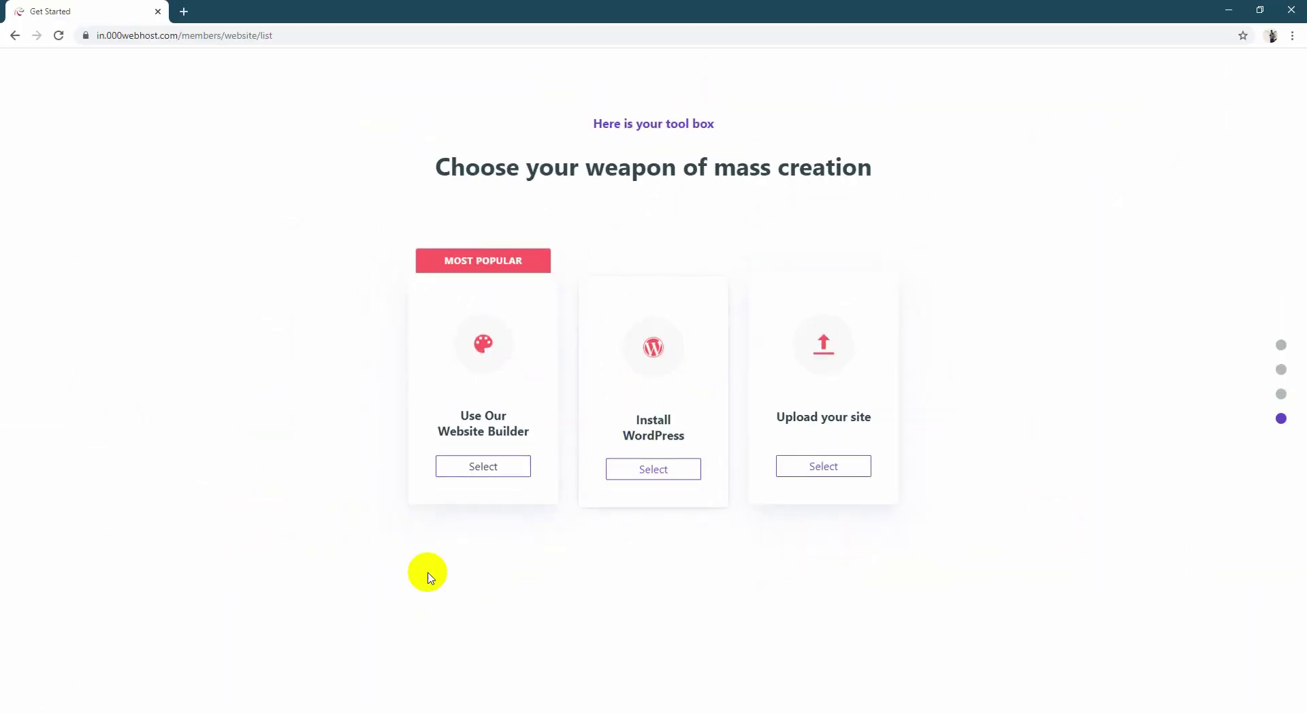
{"action": "left_click", "coordinate": [242, 712]}
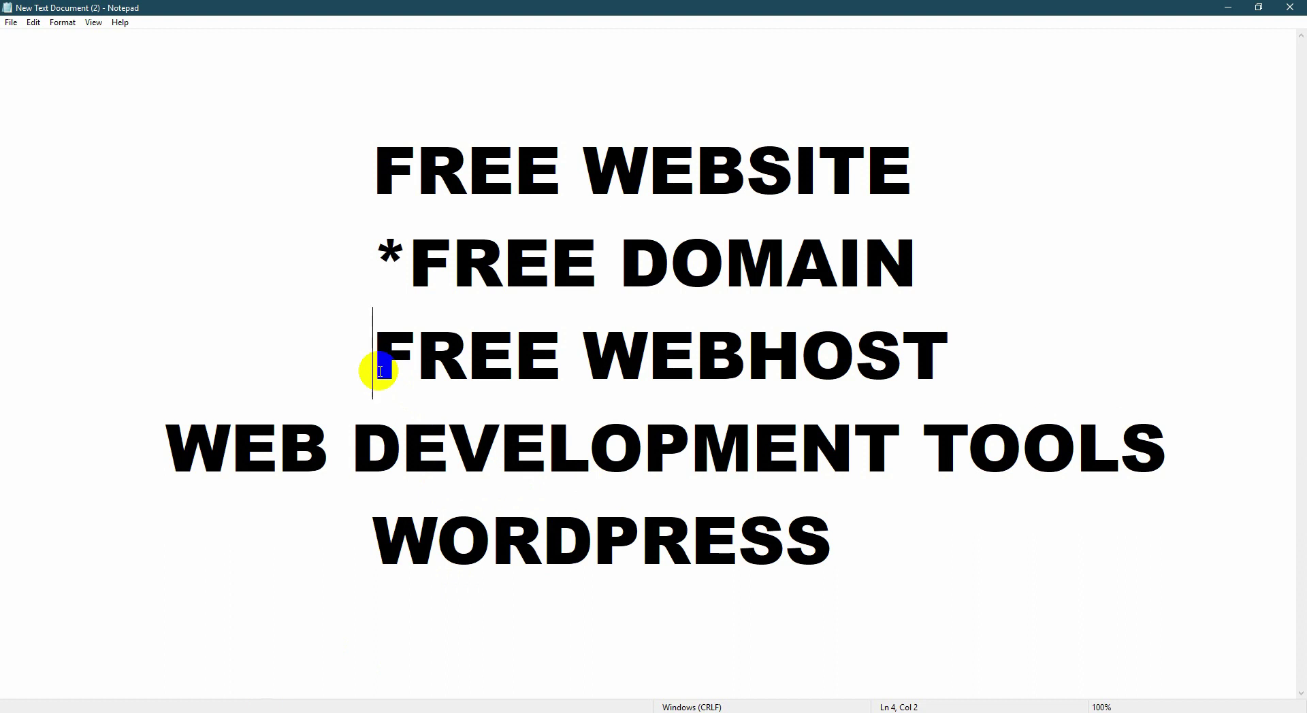
Step: Prefix FREE WEBHOST with an asterisk in the Notepad list, then return to the tool box page
{"action": "type", "text": "("}
{"action": "key", "text": "BackSpace"}
{"action": "type", "text": "*"}
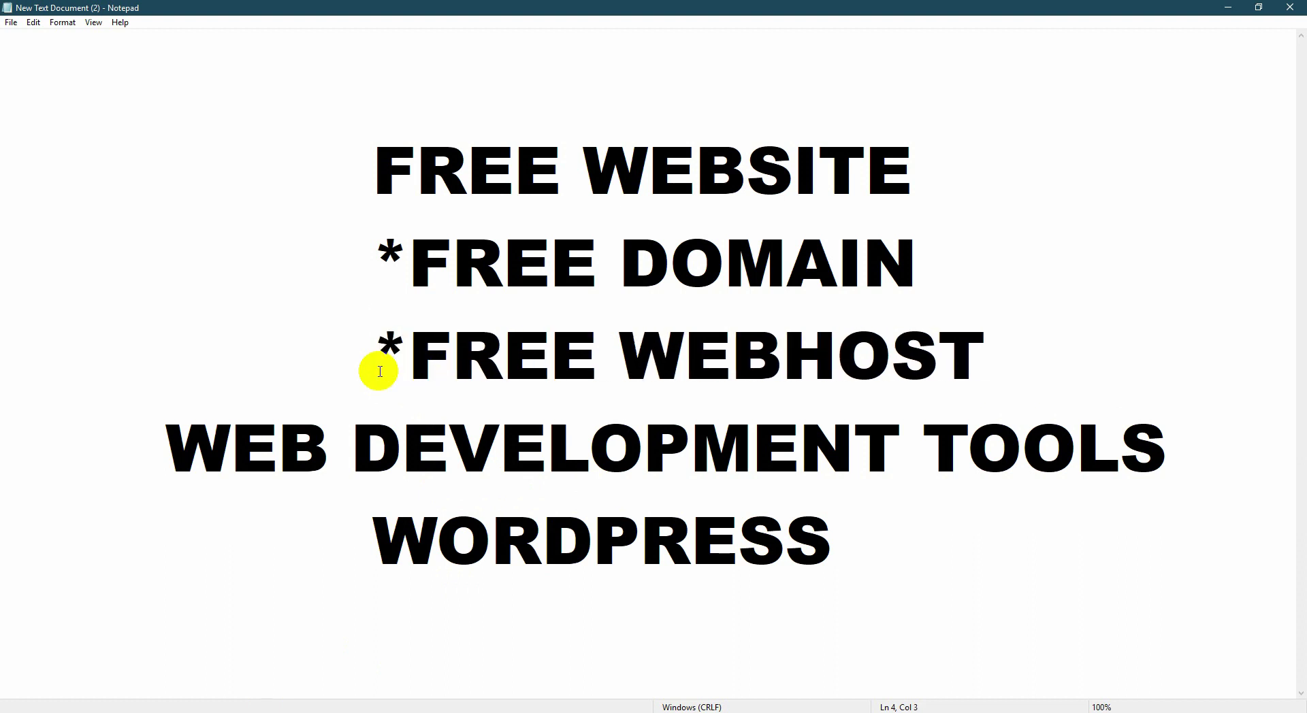
{"action": "left_click_drag", "start_coordinate": [170, 444], "coordinate": [1183, 461]}
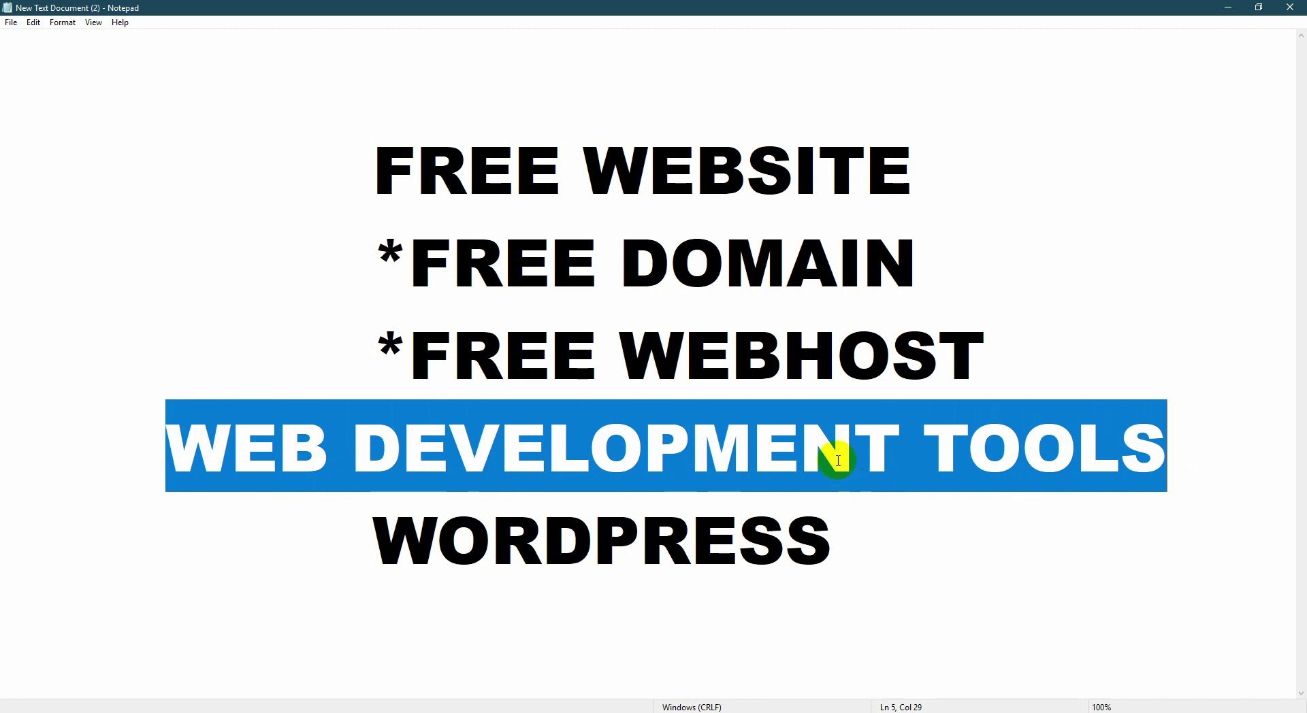
{"action": "left_click", "coordinate": [838, 461]}
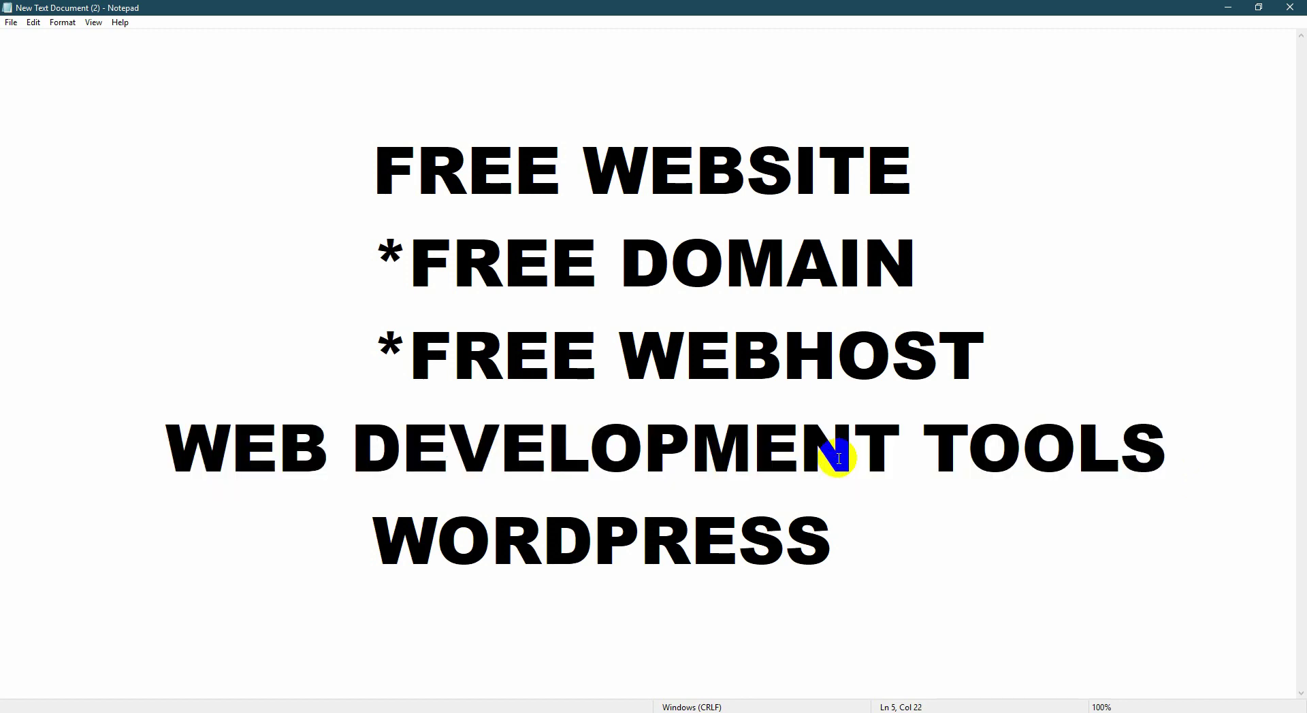
{"action": "key", "text": "alt+Tab"}
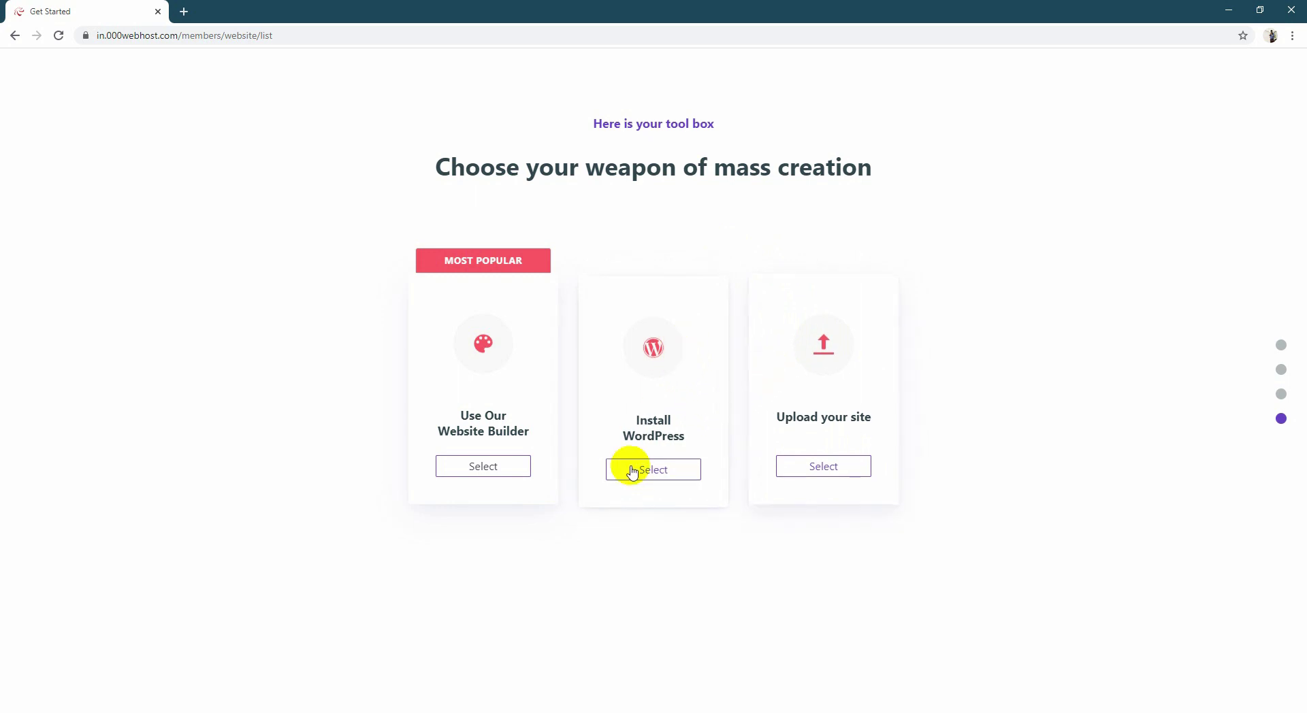
{"action": "key", "text": "alt+Tab"}
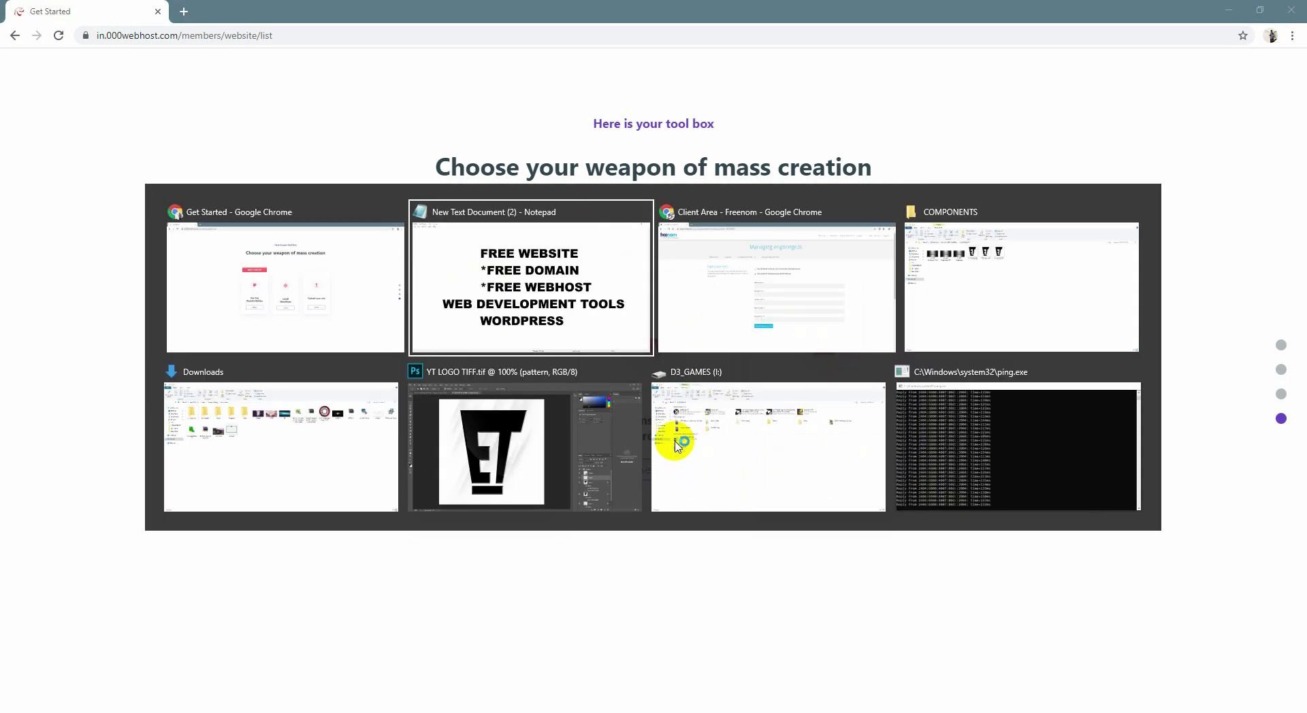
{"action": "left_click", "coordinate": [552, 294]}
{"action": "left_click_drag", "start_coordinate": [167, 445], "coordinate": [1150, 452]}
{"action": "left_click_drag", "start_coordinate": [374, 541], "coordinate": [848, 542]}
{"action": "left_click", "coordinate": [365, 545]}
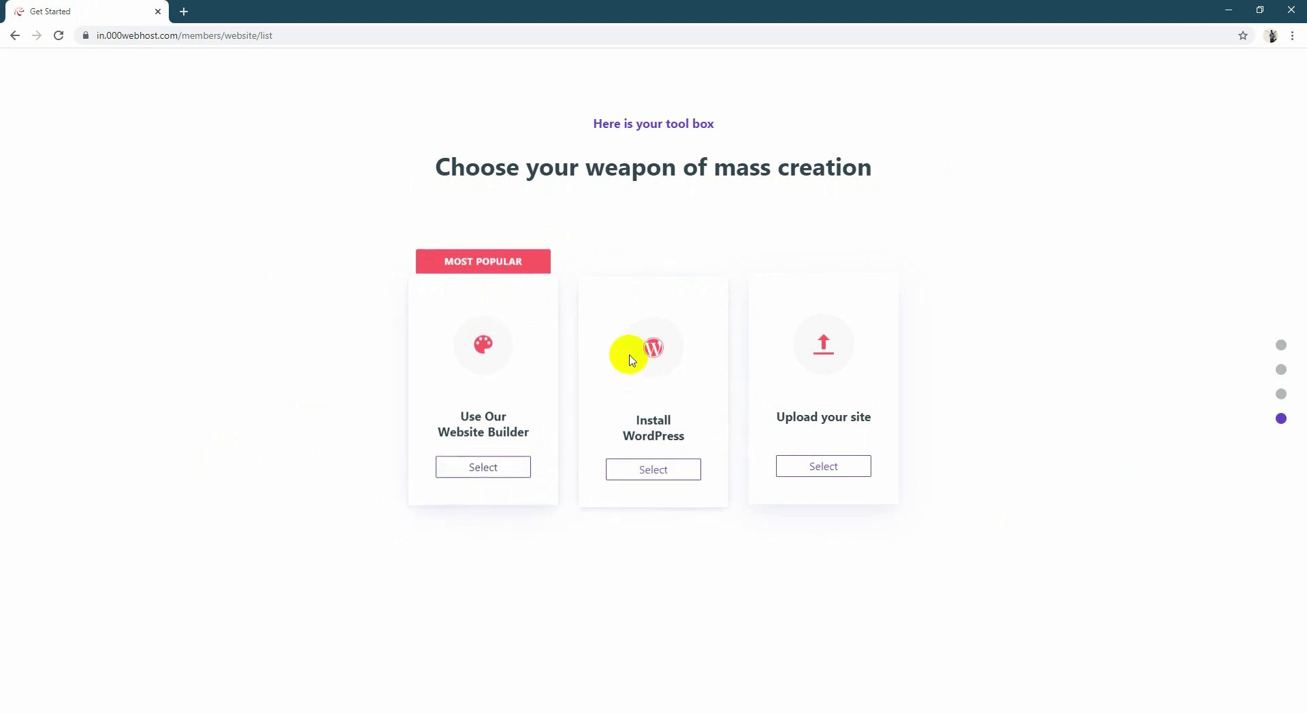
Step: Choose Install WordPress and fill in the admin username and password
{"action": "left_click", "coordinate": [659, 475]}
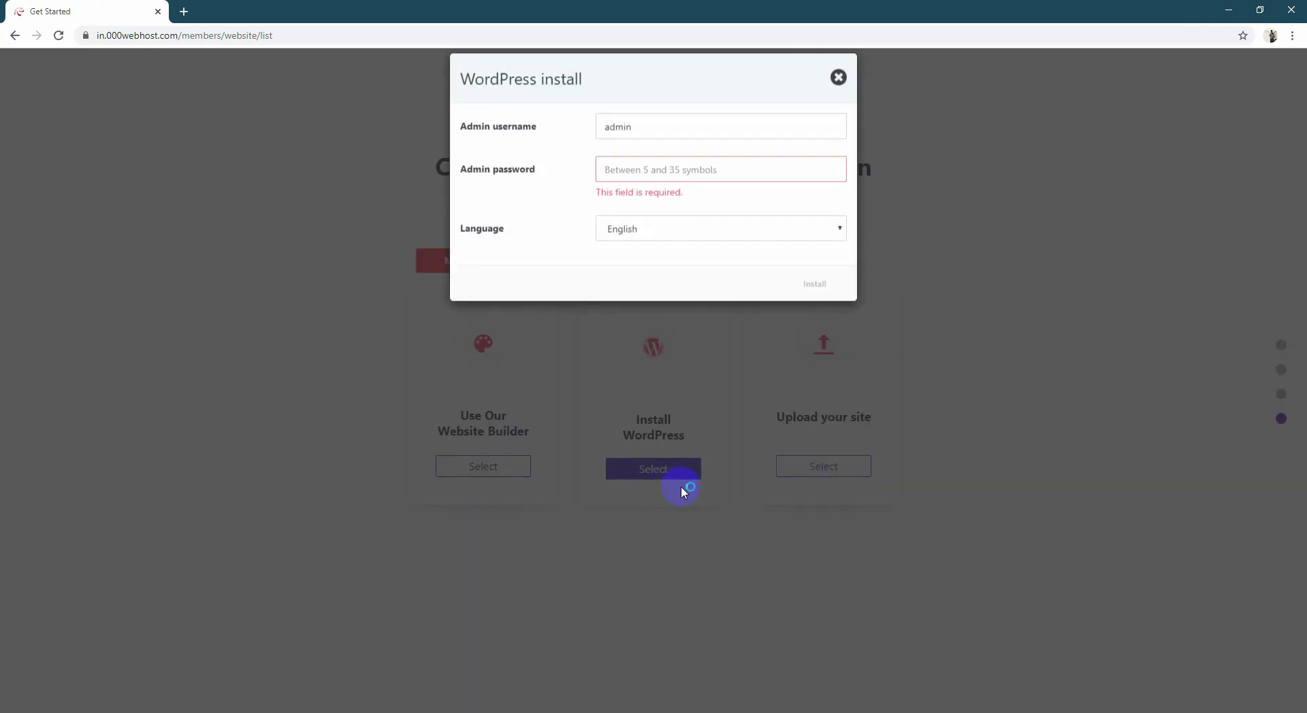
{"action": "left_click", "coordinate": [638, 147]}
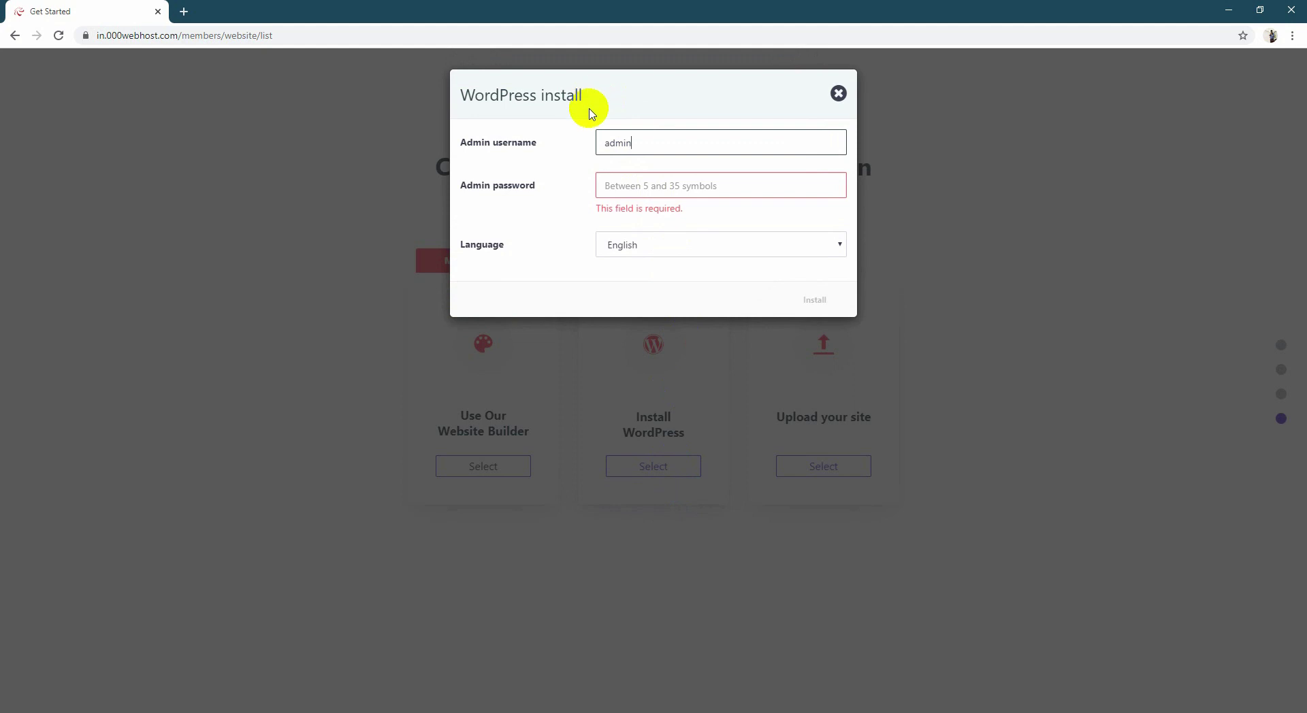
{"action": "left_click", "coordinate": [633, 182]}
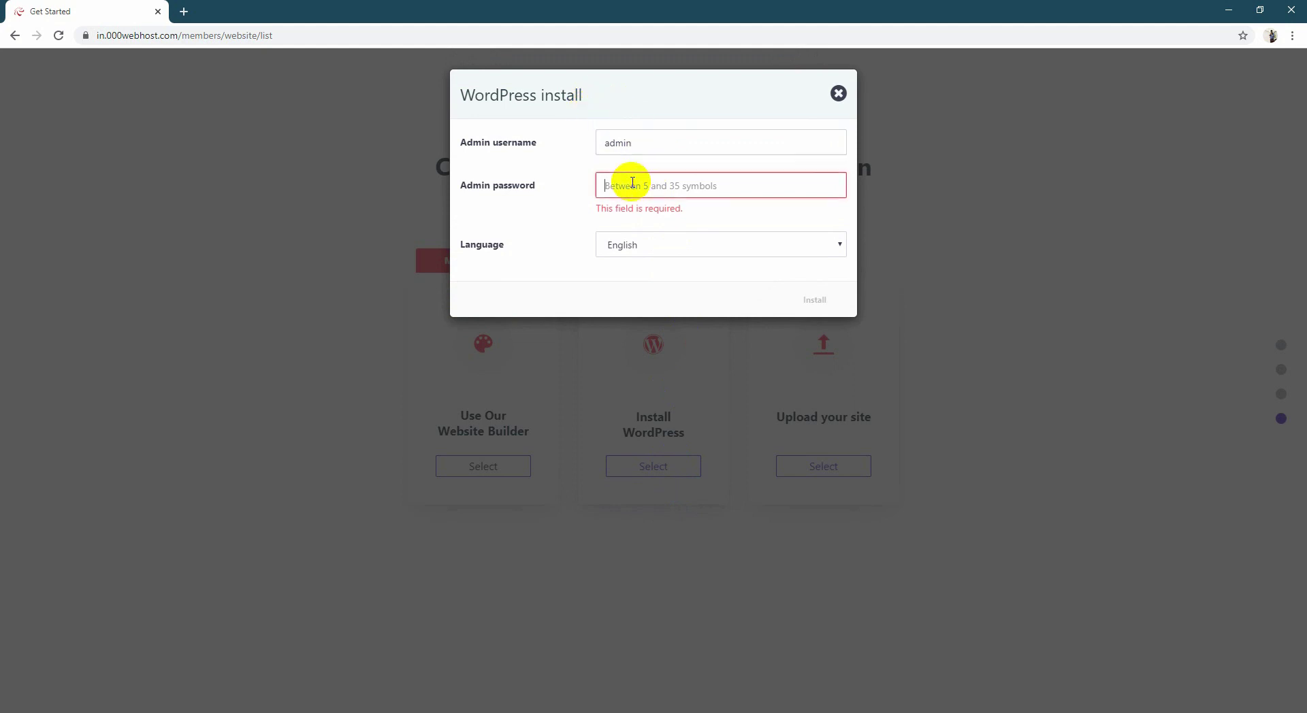
{"action": "left_click", "coordinate": [650, 144]}
{"action": "left_click", "coordinate": [634, 183]}
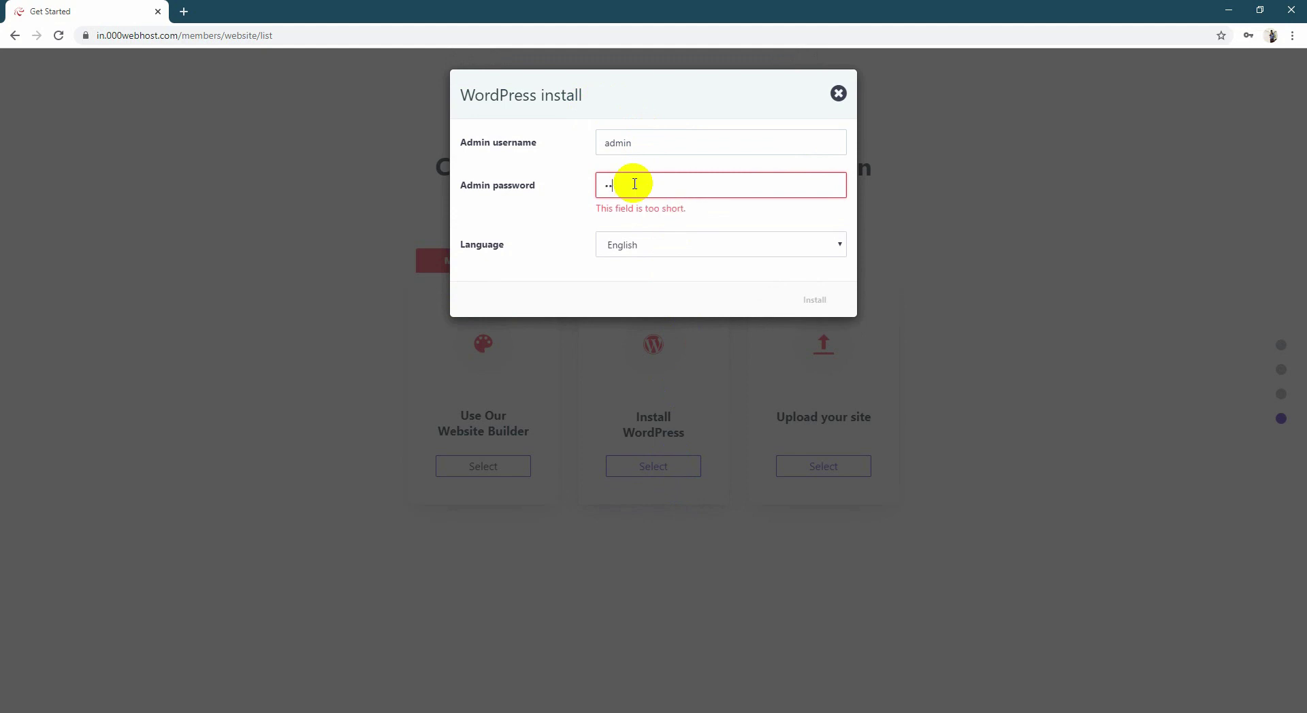
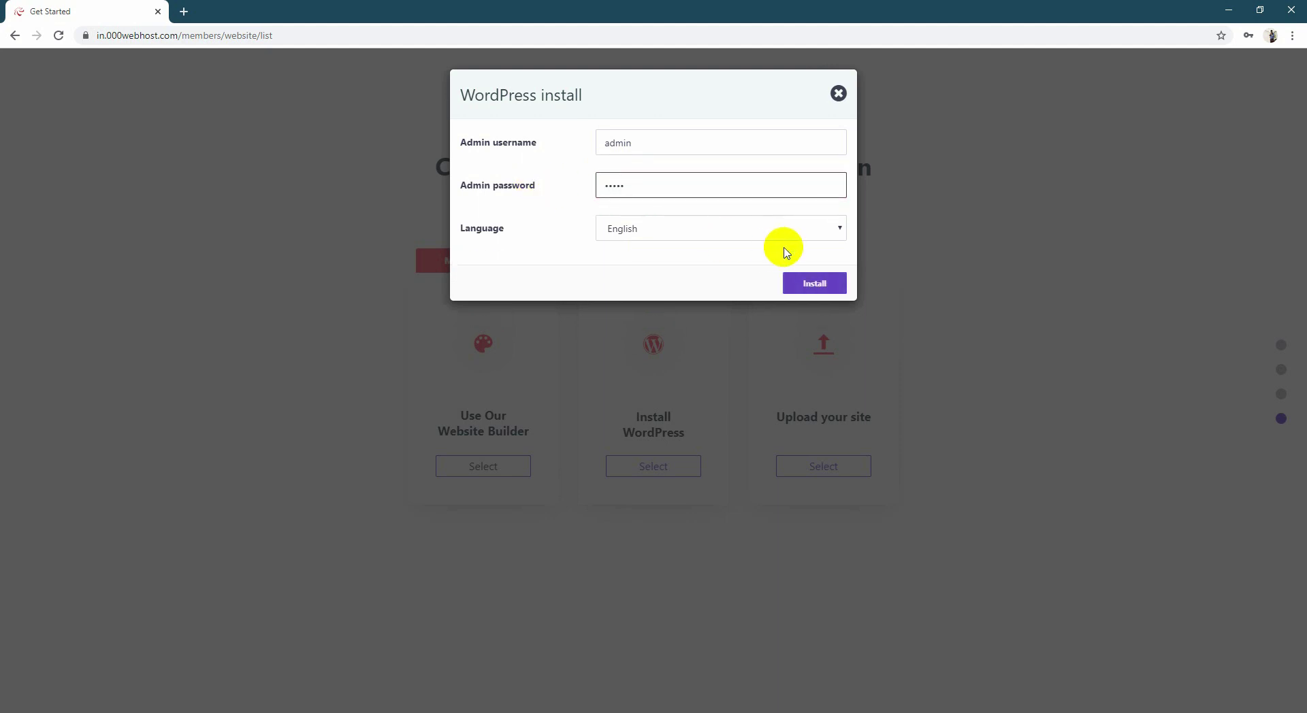
Step: Keep English as the language, start the installation, and decline saving the password
{"action": "left_click", "coordinate": [719, 230]}
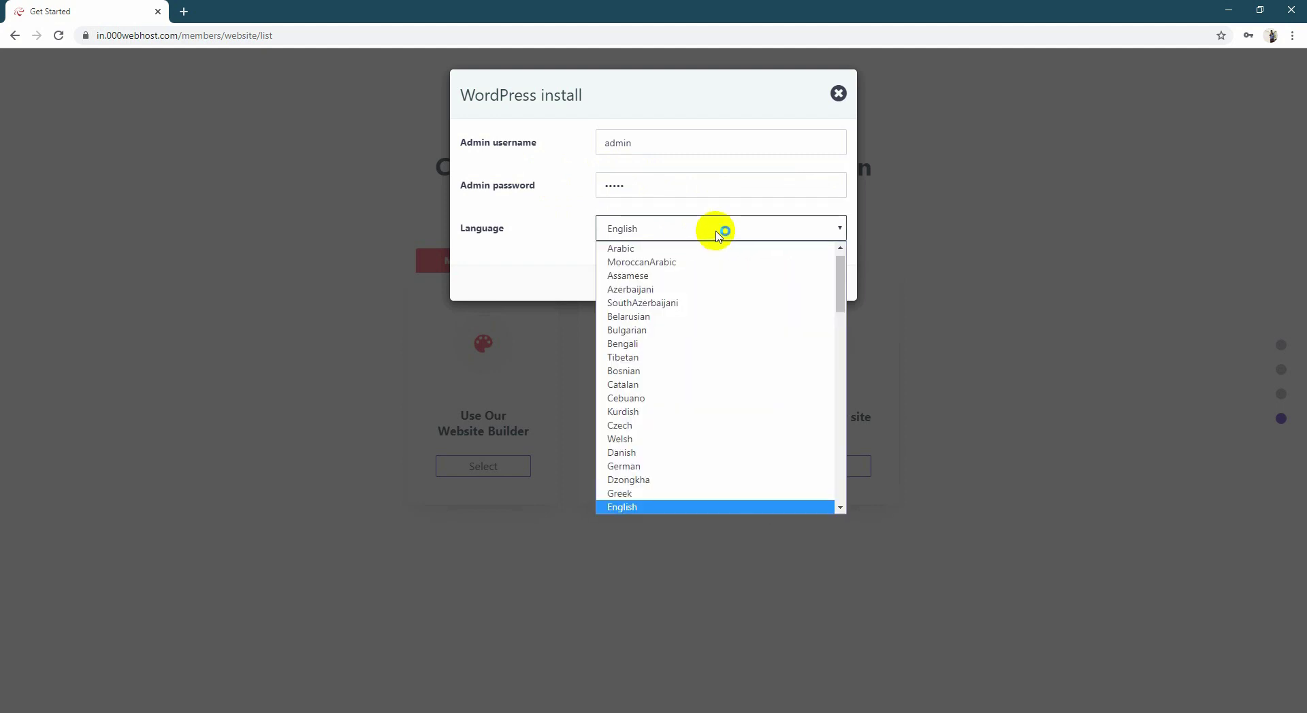
{"action": "left_click", "coordinate": [720, 232]}
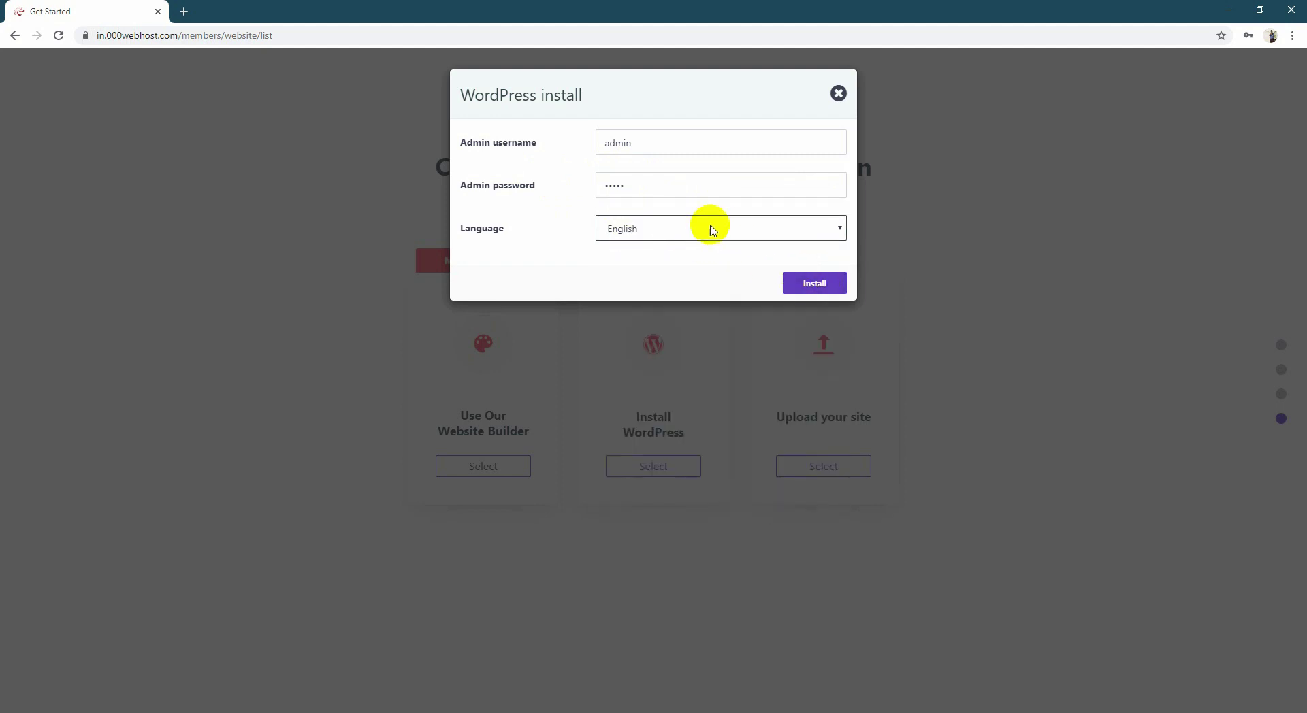
{"action": "left_click", "coordinate": [816, 283]}
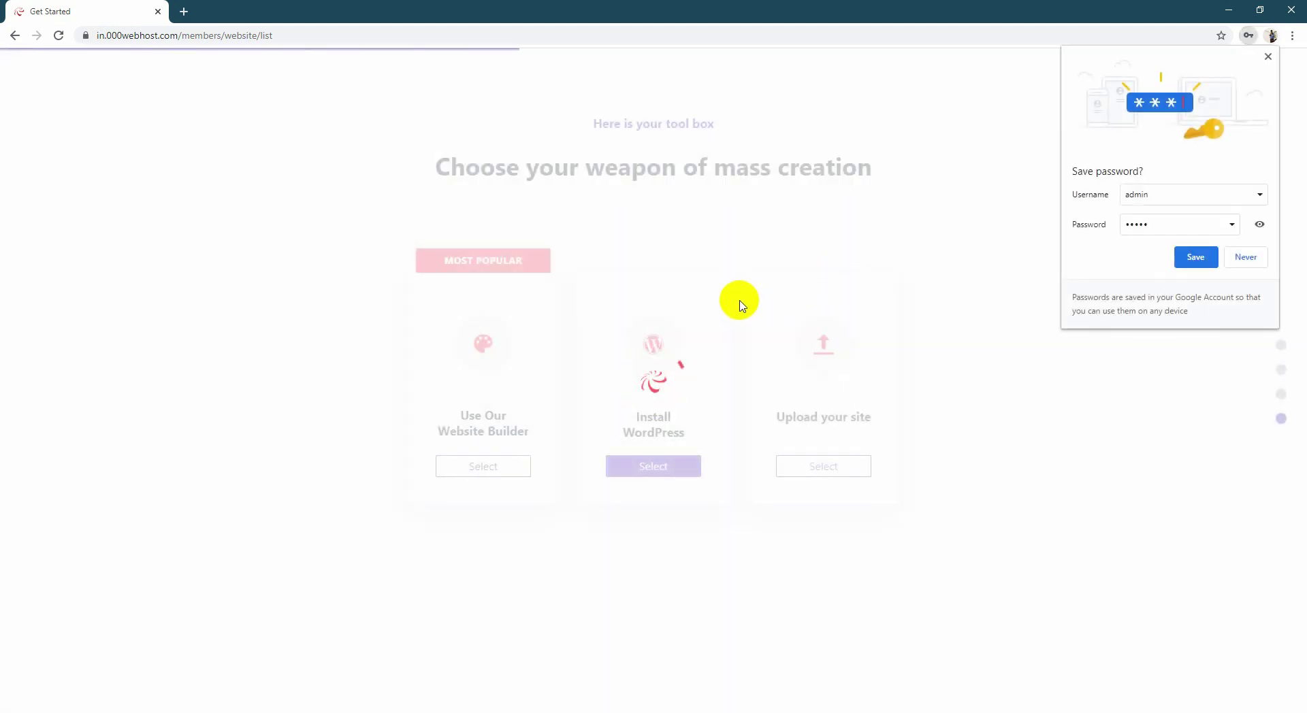
{"action": "left_click", "coordinate": [1245, 255]}
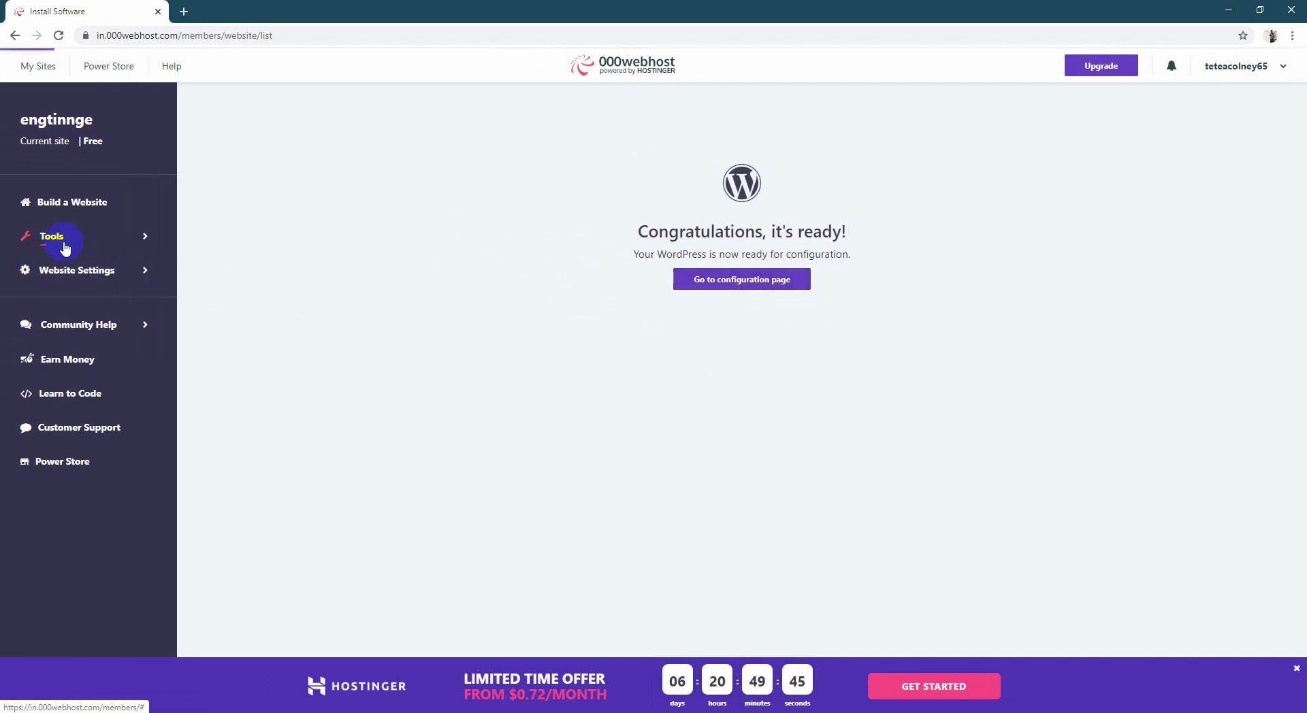
Step: Go to Tools > Set Web Address in the sidebar for the engtinnge site
{"action": "left_click", "coordinate": [76, 273]}
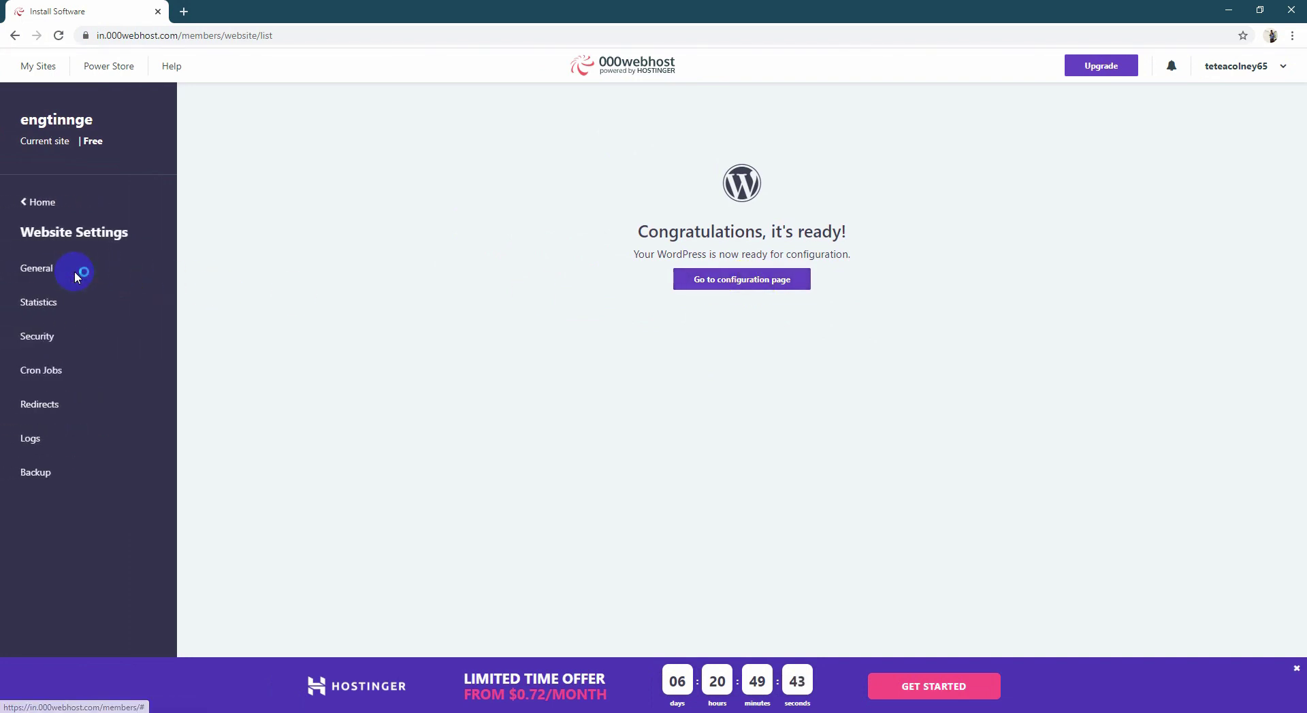
{"action": "left_click", "coordinate": [37, 202]}
{"action": "left_click", "coordinate": [79, 264]}
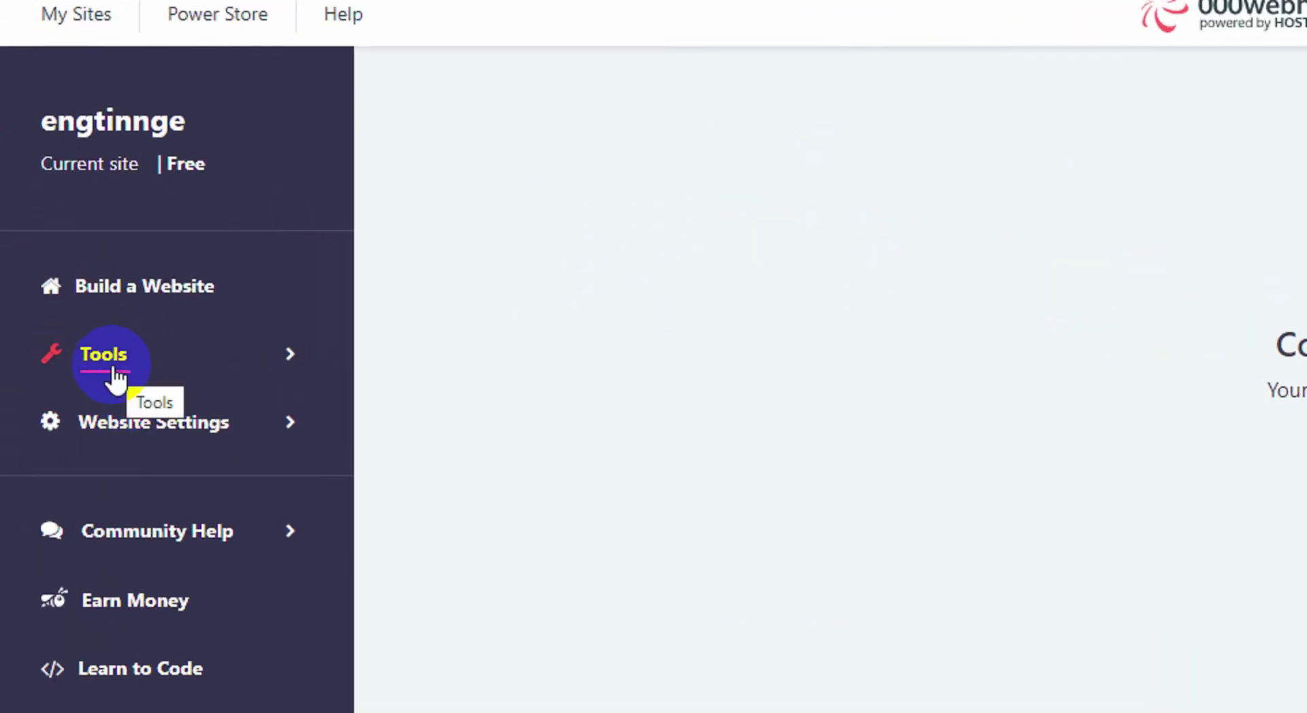
{"action": "left_click", "coordinate": [113, 366]}
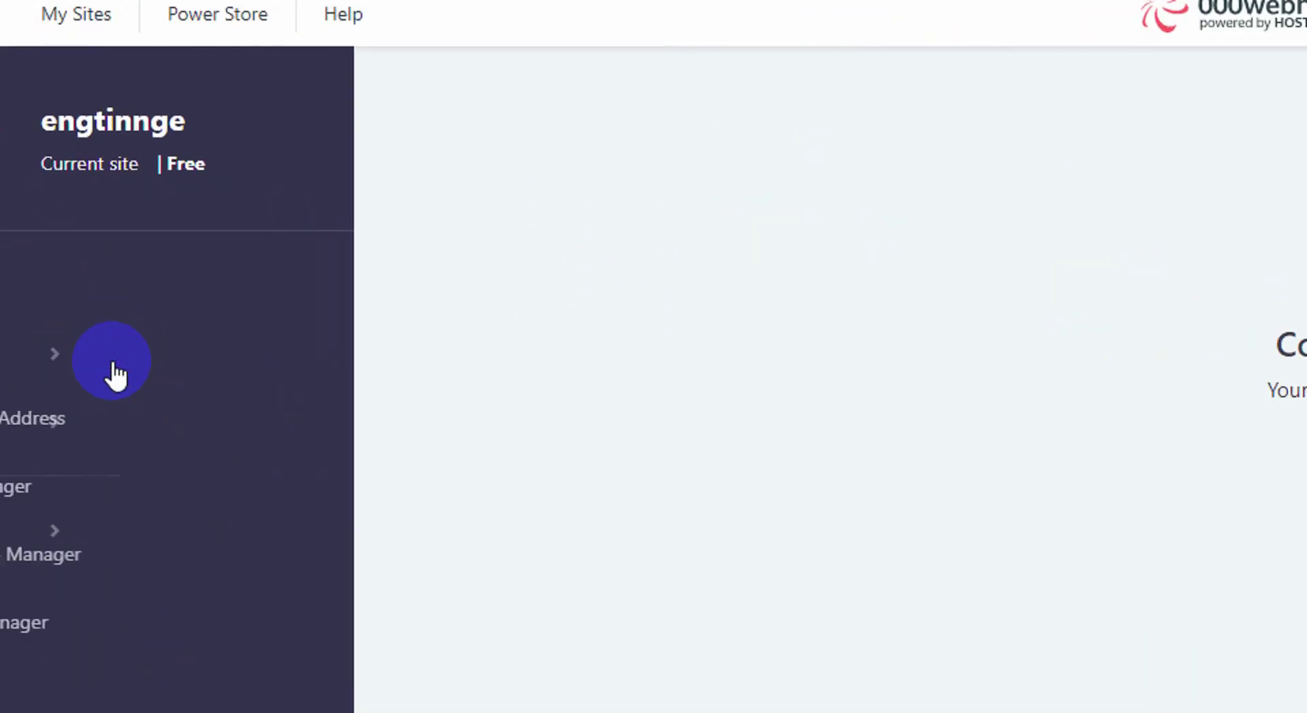
{"action": "left_click", "coordinate": [99, 419]}
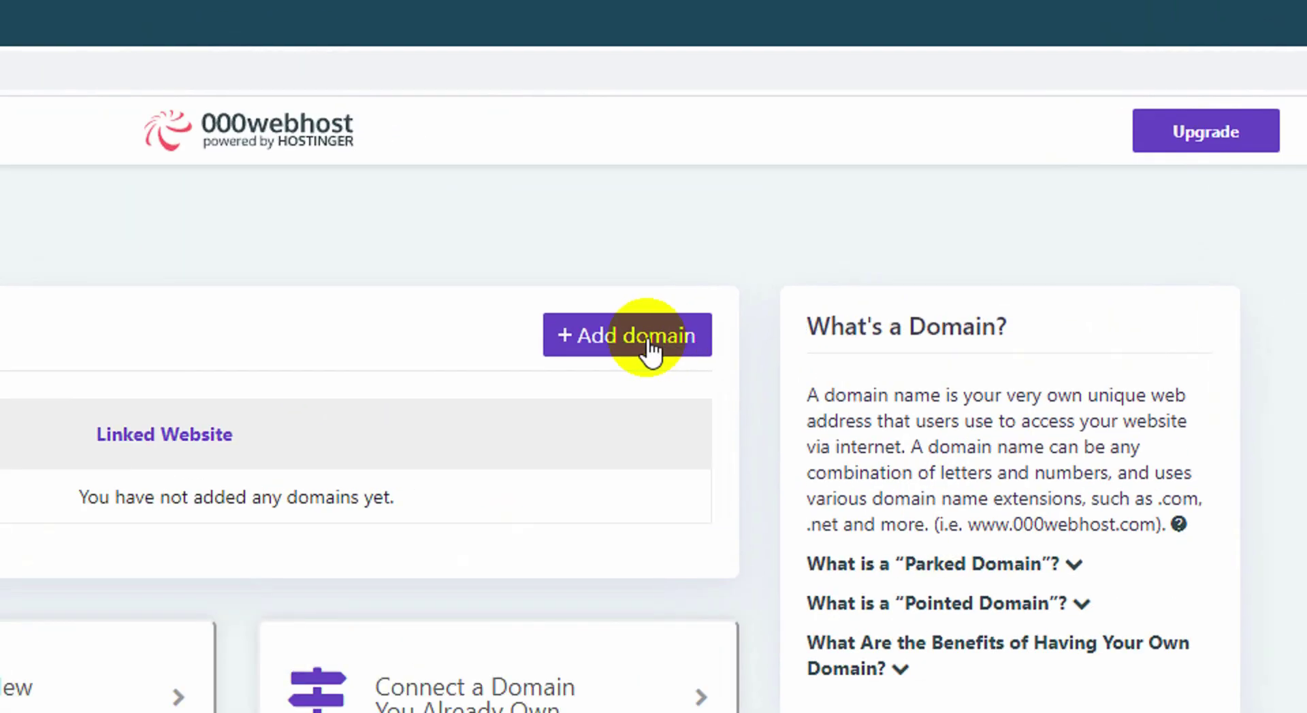
Step: Add a domain via Park domain and copy the nameserver ns01.000webhost.com
{"action": "left_click", "coordinate": [824, 175]}
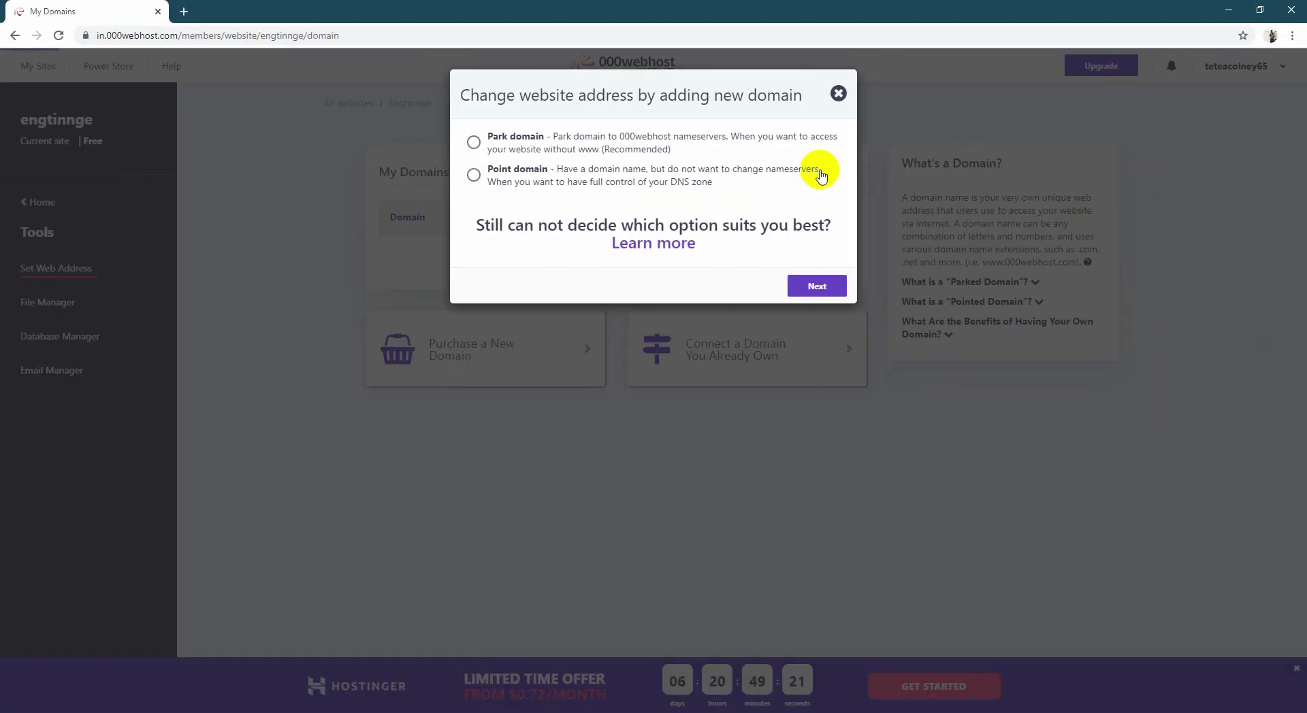
{"action": "left_click", "coordinate": [474, 143]}
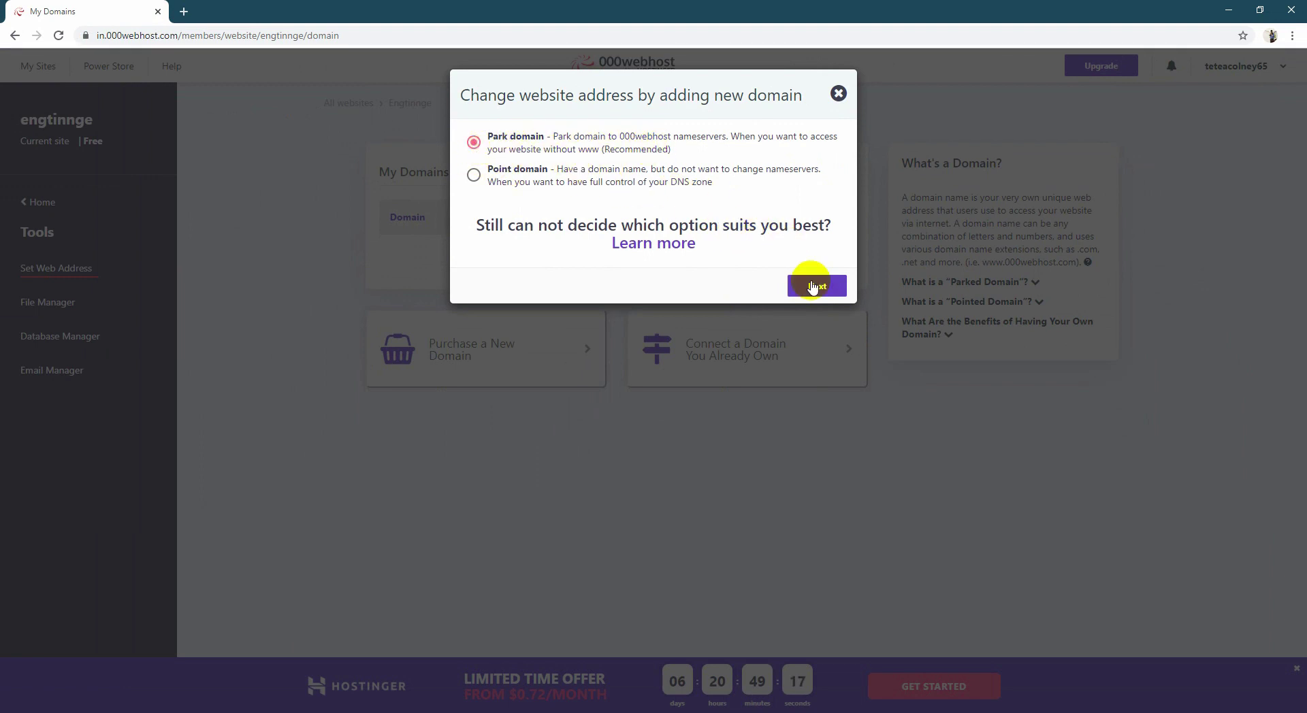
{"action": "left_click", "coordinate": [818, 285]}
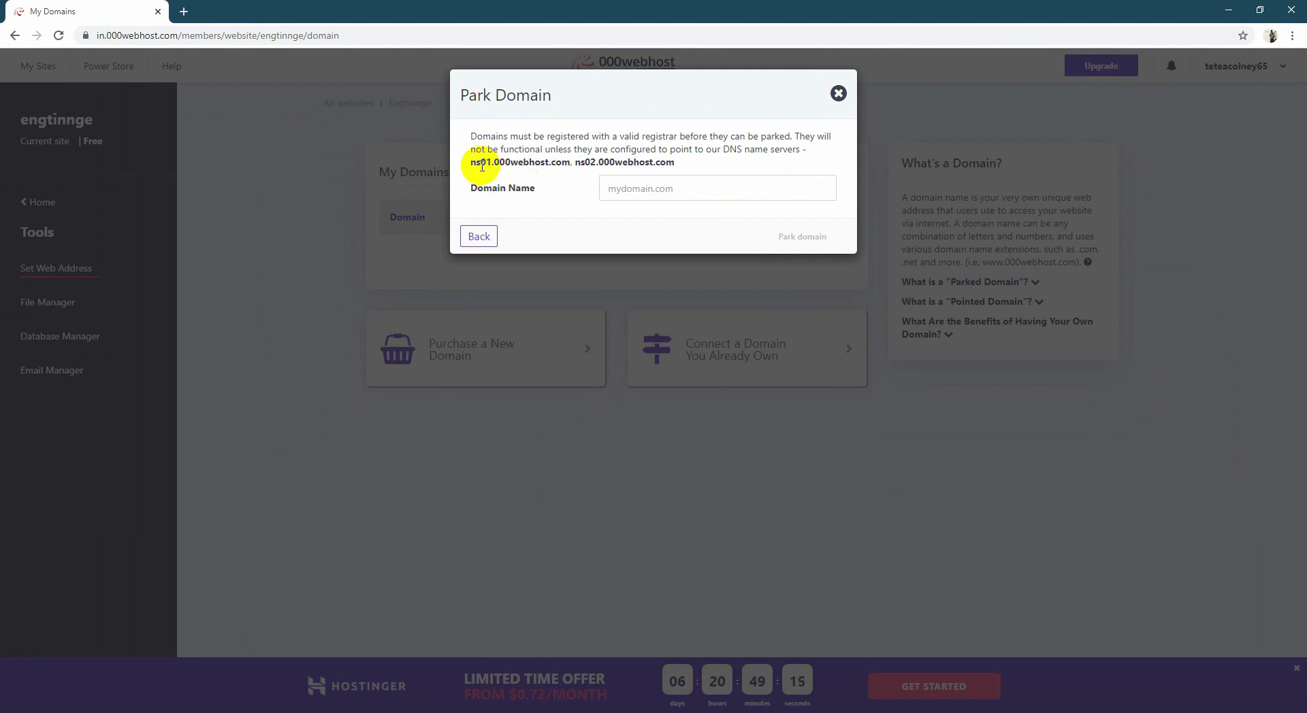
{"action": "left_click_drag", "start_coordinate": [471, 164], "coordinate": [570, 169]}
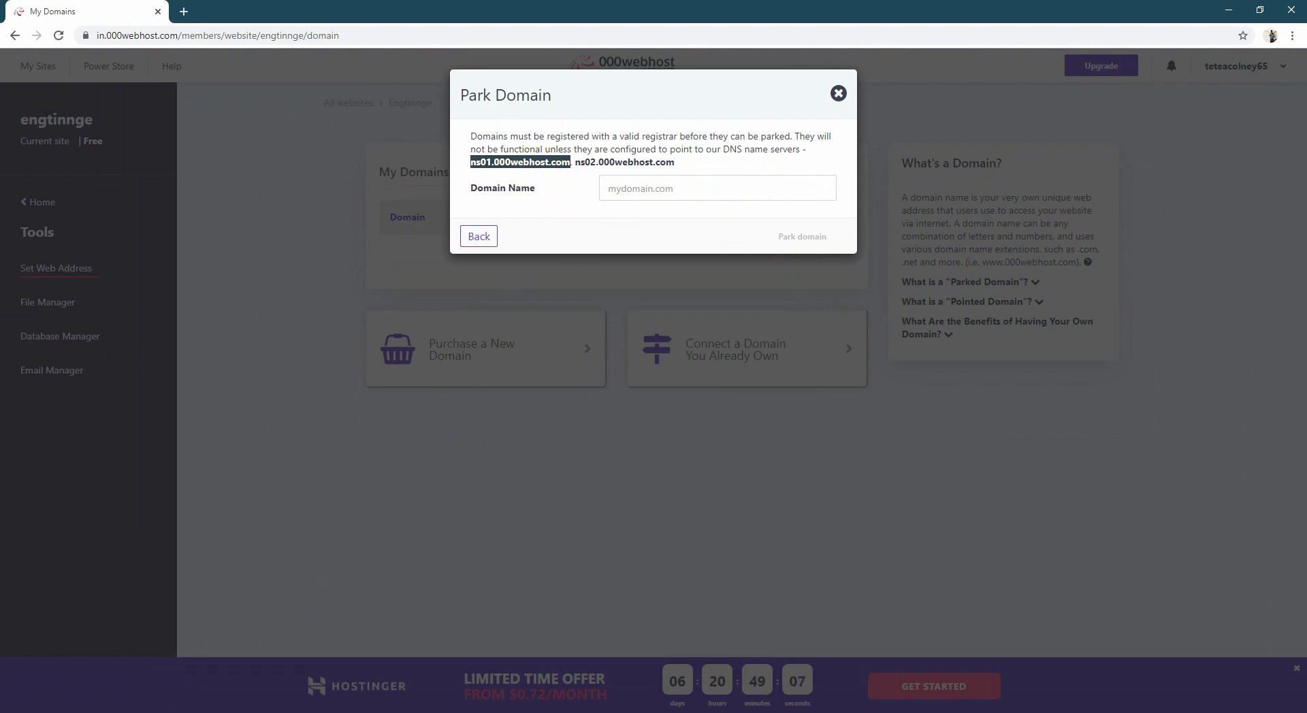
{"action": "key", "text": "alt+Tab"}
Step: Fill Freenom's Nameserver 1 and 2 with ns01.000webhost.com and ns02.000webhost.com
{"action": "left_click", "coordinate": [575, 349]}
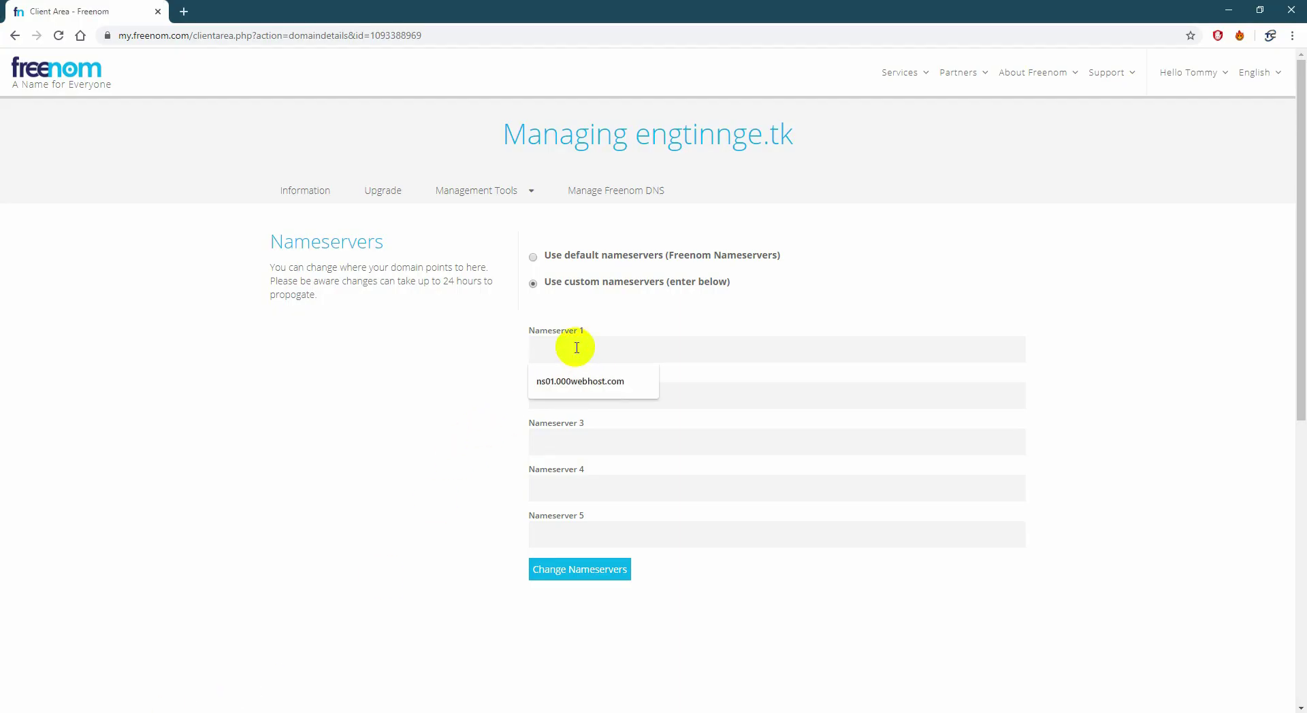
{"action": "left_click", "coordinate": [580, 381]}
{"action": "left_click", "coordinate": [573, 401]}
{"action": "left_click", "coordinate": [581, 426]}
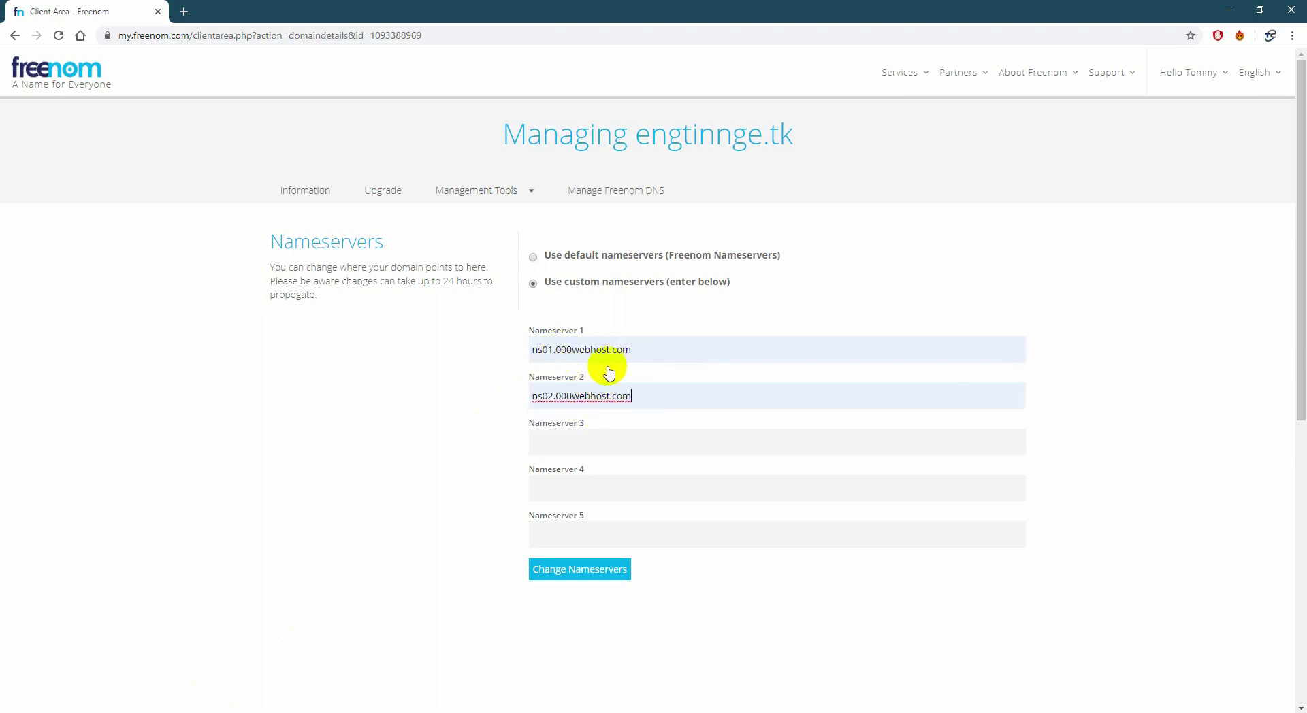
{"action": "key", "text": "alt+Tab"}
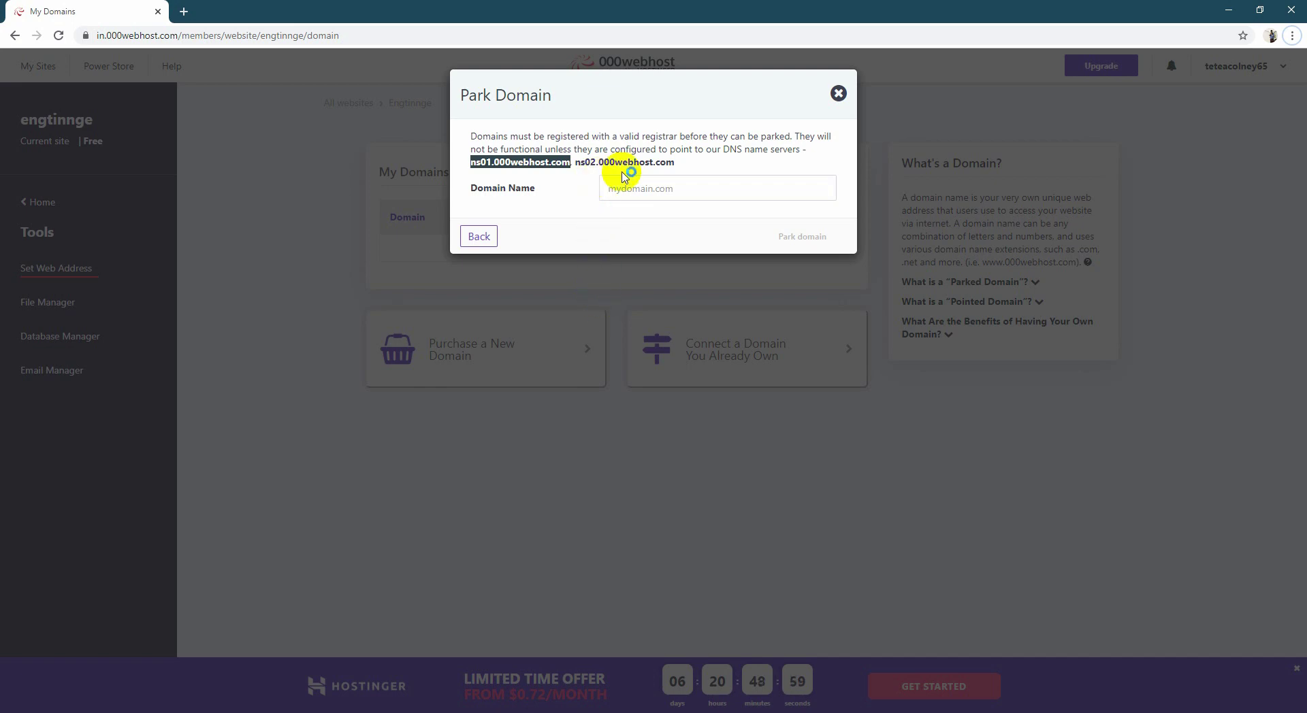
{"action": "key", "text": "alt+Tab"}
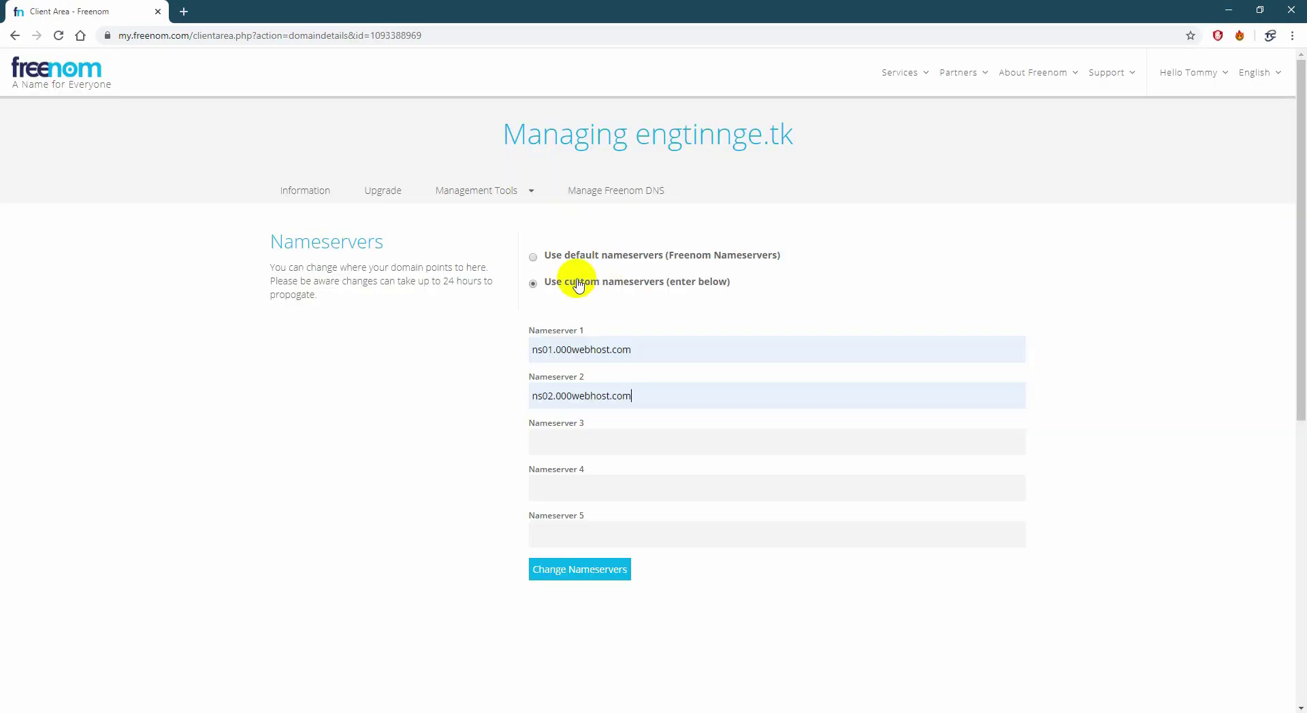
Step: Verify the nameserver entries, save them, and copy the domain name engtinnge.tk
{"action": "left_click_drag", "start_coordinate": [647, 350], "coordinate": [490, 353]}
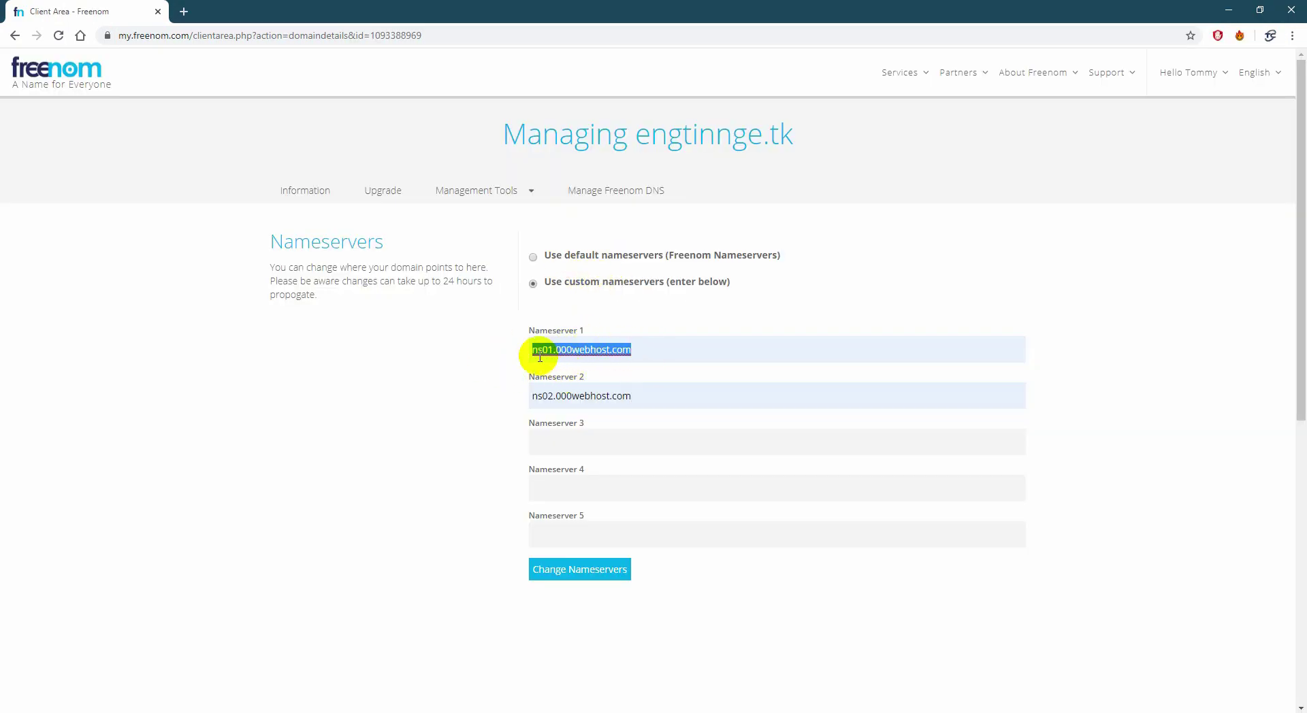
{"action": "key", "text": "alt+Tab"}
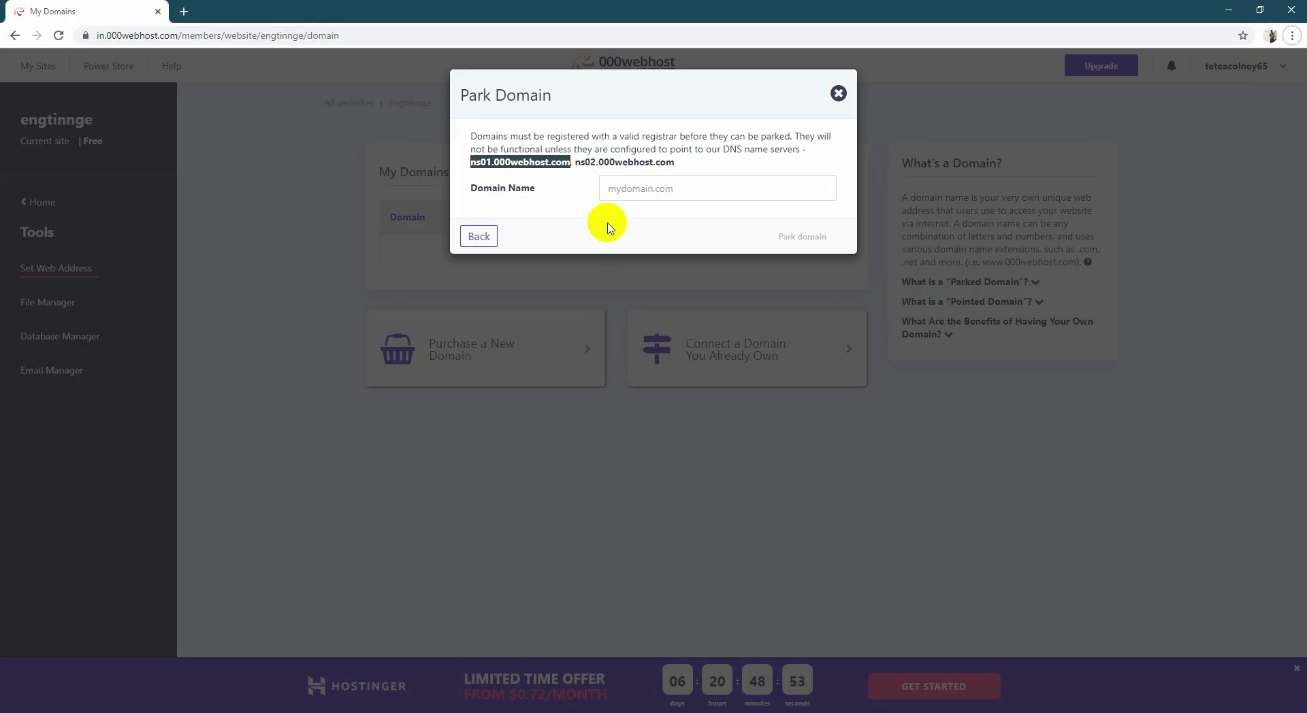
{"action": "left_click_drag", "start_coordinate": [576, 162], "coordinate": [671, 155]}
{"action": "key", "text": "alt+Tab"}
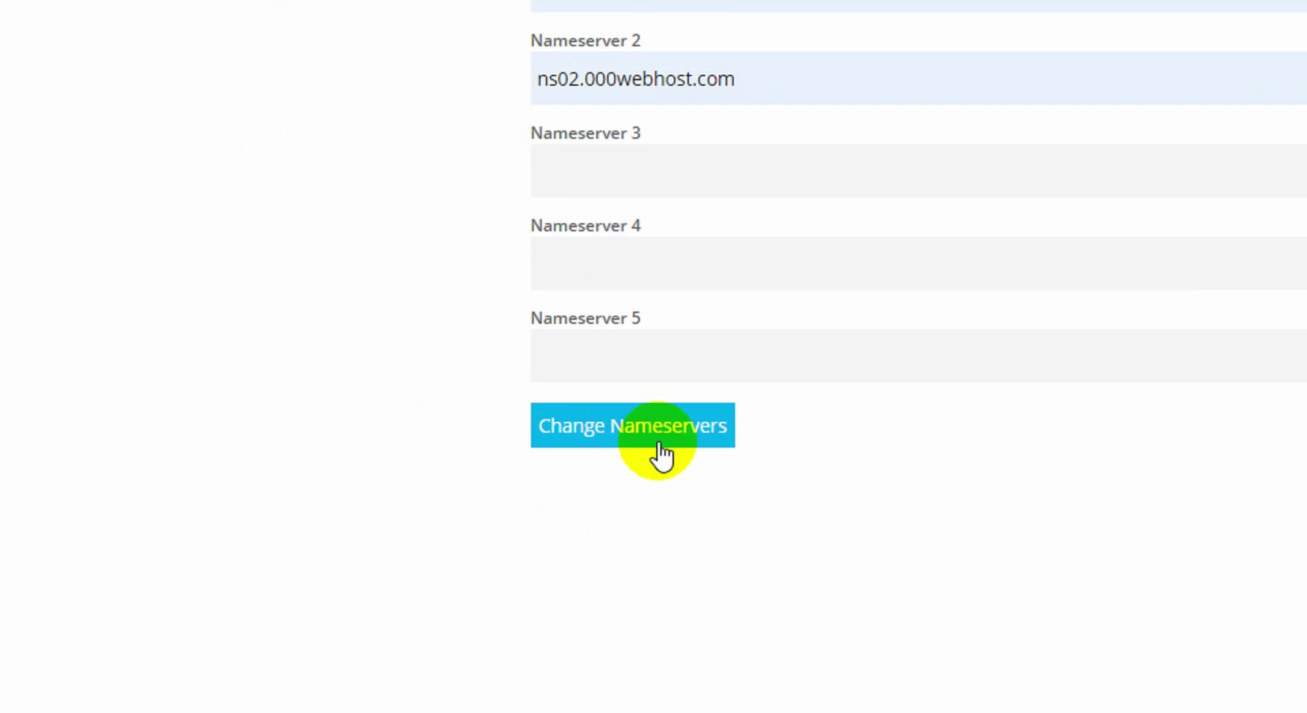
{"action": "left_click", "coordinate": [586, 575]}
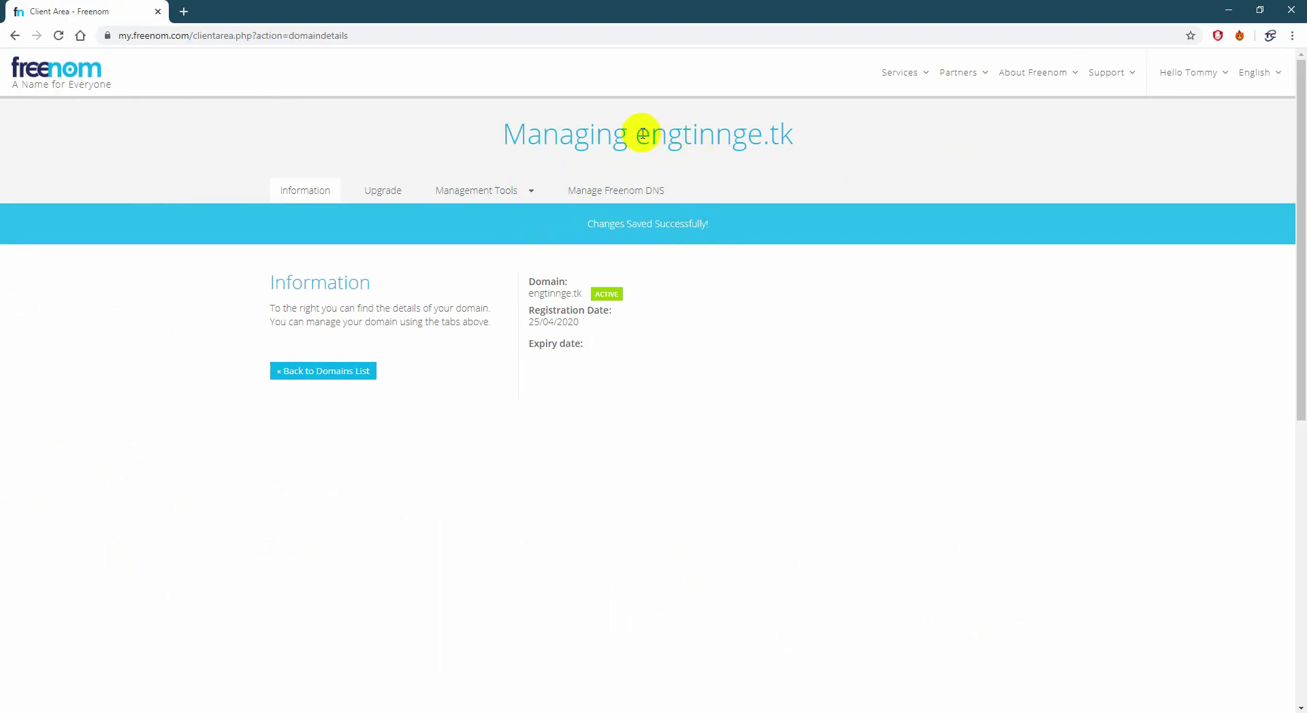
{"action": "left_click_drag", "start_coordinate": [636, 134], "coordinate": [792, 144]}
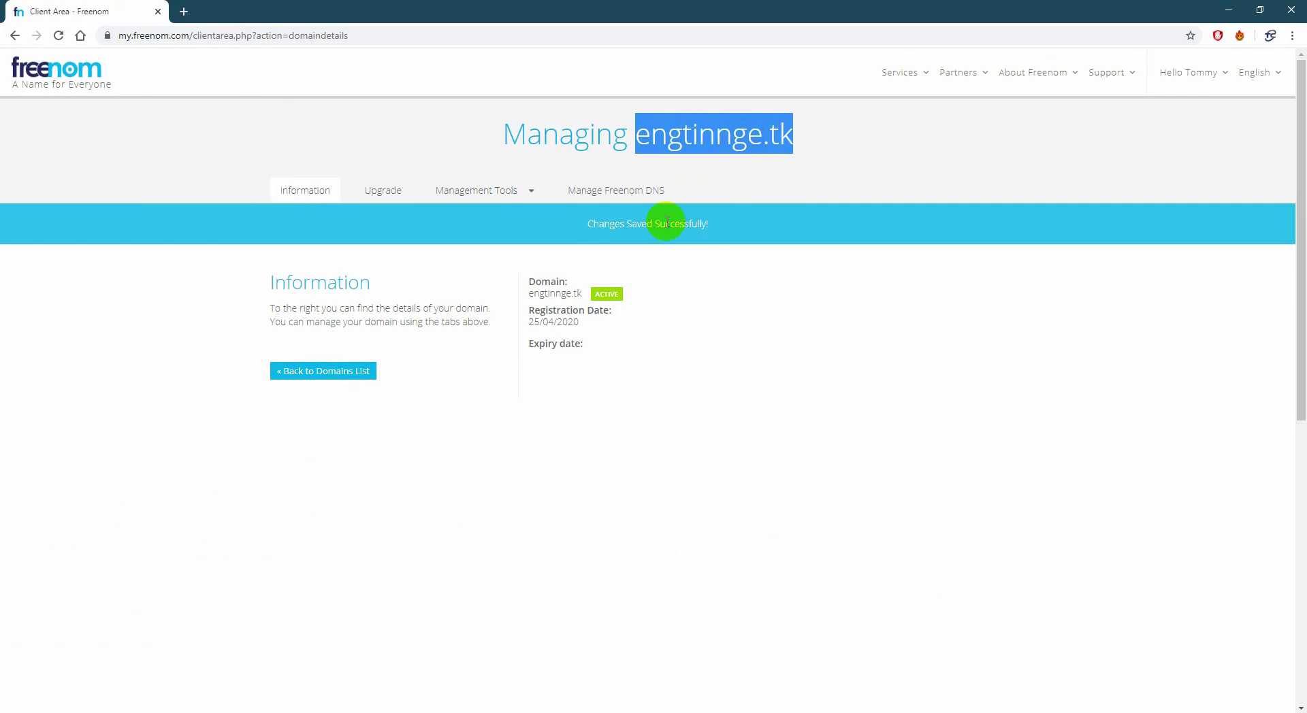
{"action": "key", "text": "alt+Tab"}
Step: Enter engtinnge.tk as the domain name and park it on the site
{"action": "left_click", "coordinate": [645, 189]}
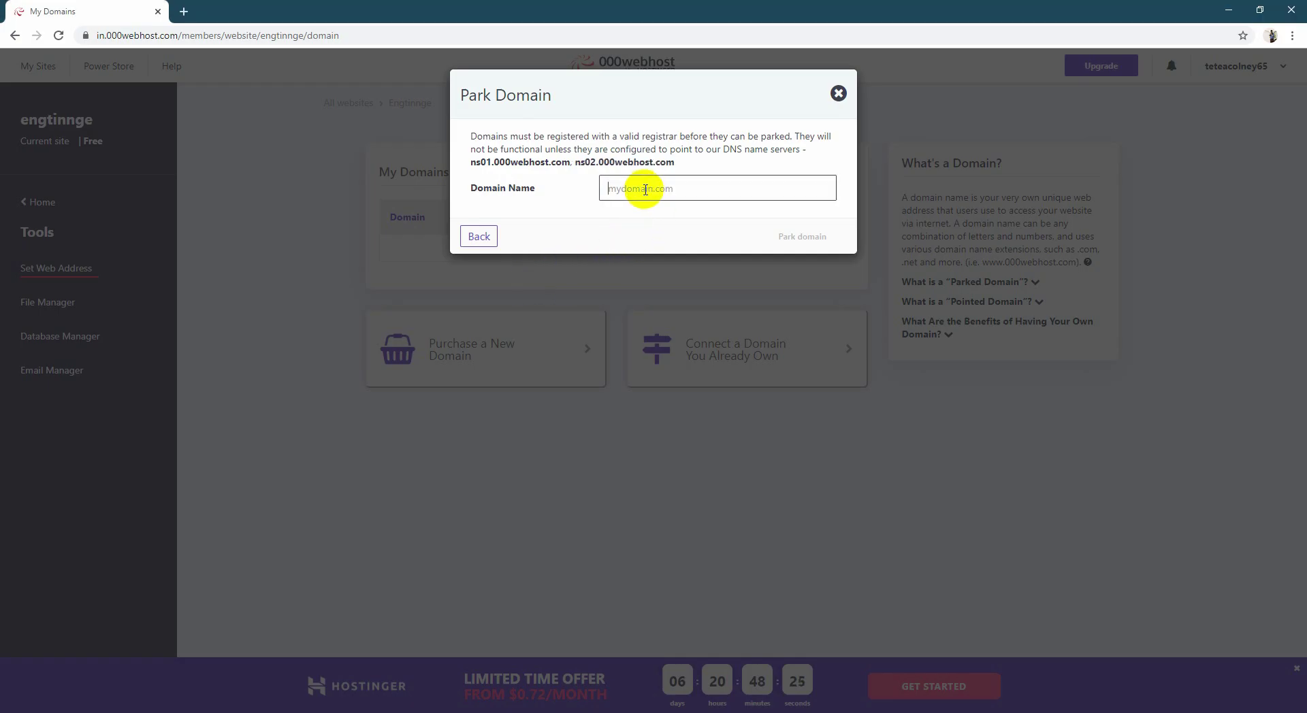
{"action": "type", "text": "engtinnge.tk"}
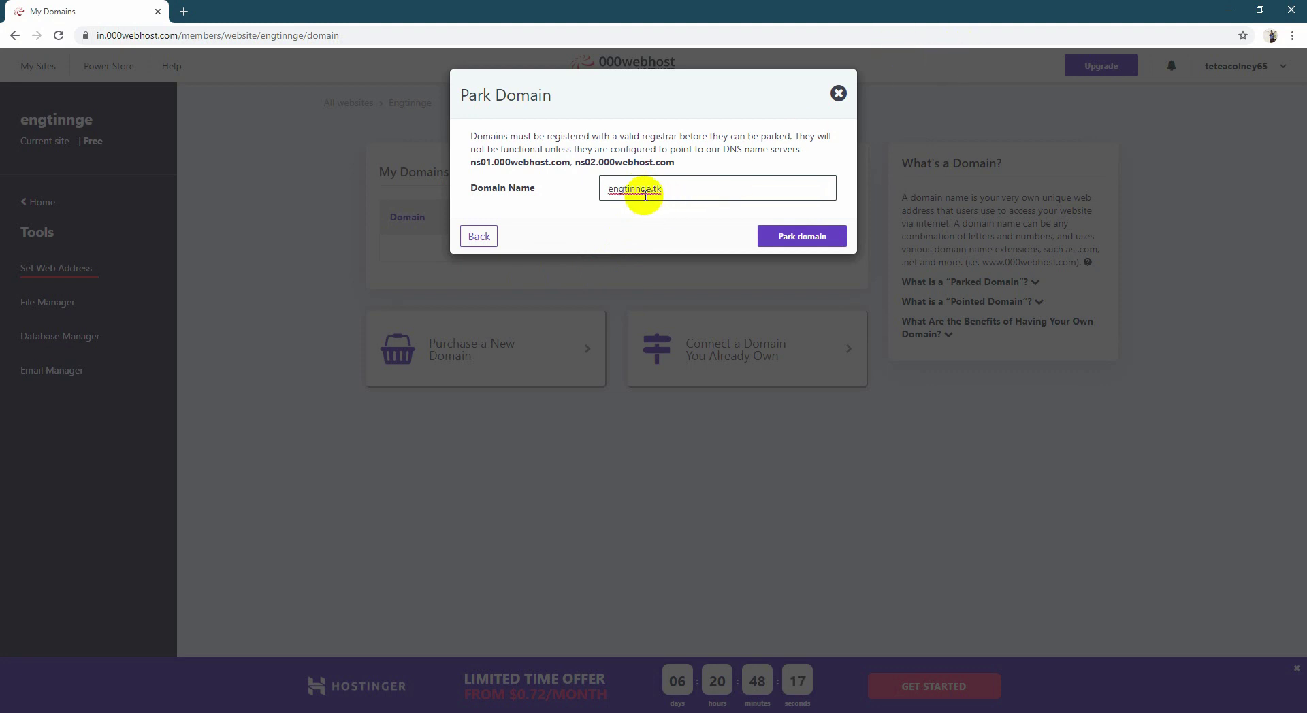
{"action": "left_click", "coordinate": [799, 245]}
{"action": "left_click", "coordinate": [800, 239]}
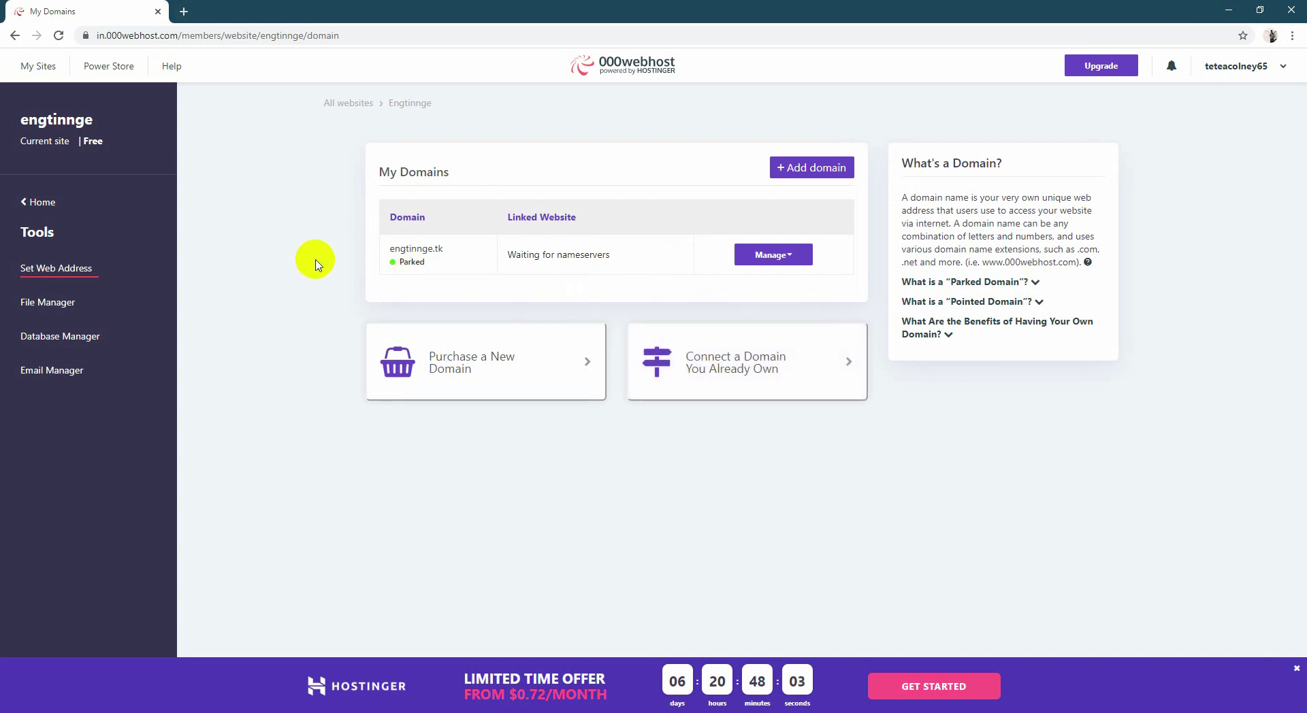
Step: Navigate the site menus to the website's General settings page
{"action": "left_click", "coordinate": [47, 208]}
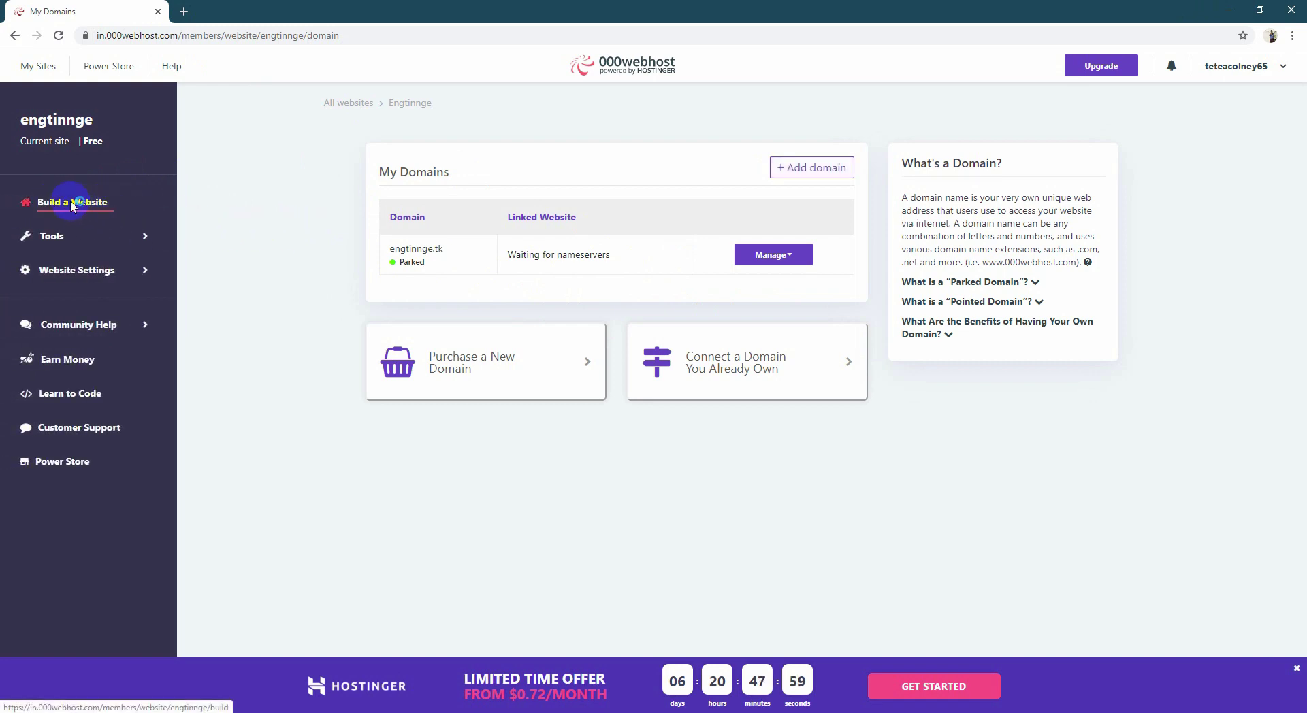
{"action": "left_click", "coordinate": [72, 204]}
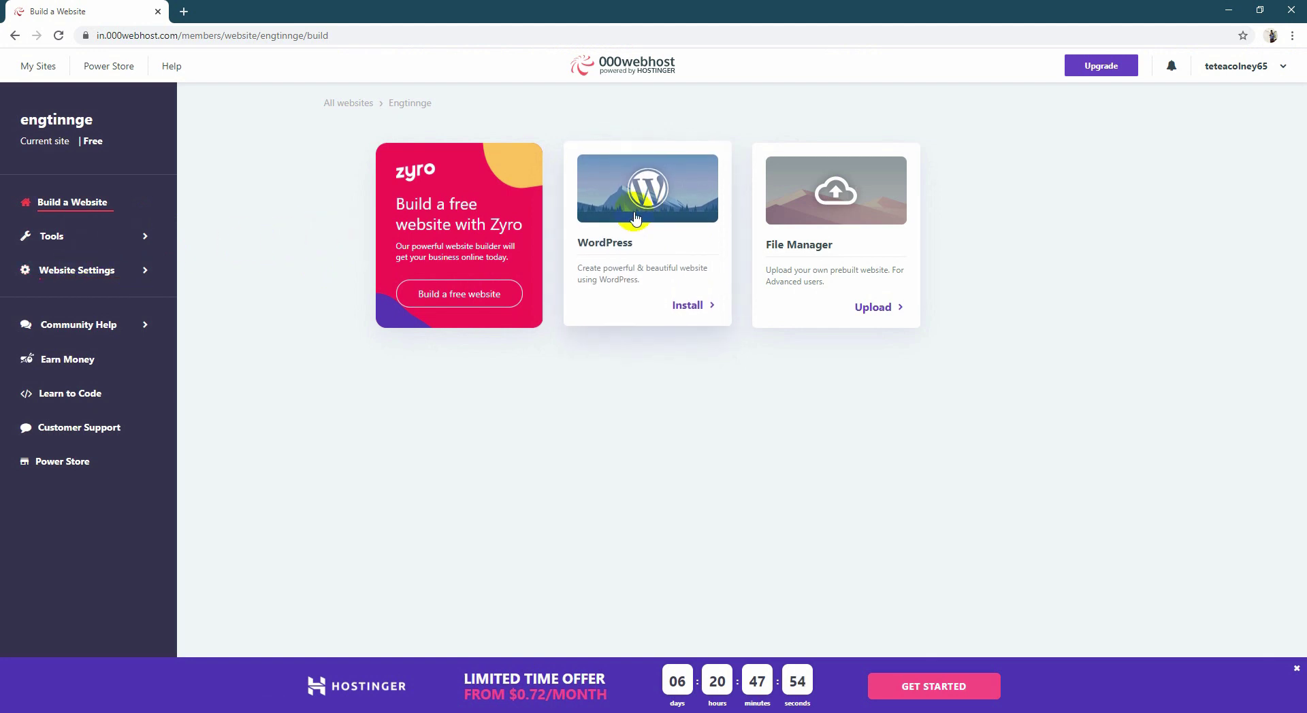
{"action": "left_click", "coordinate": [648, 314]}
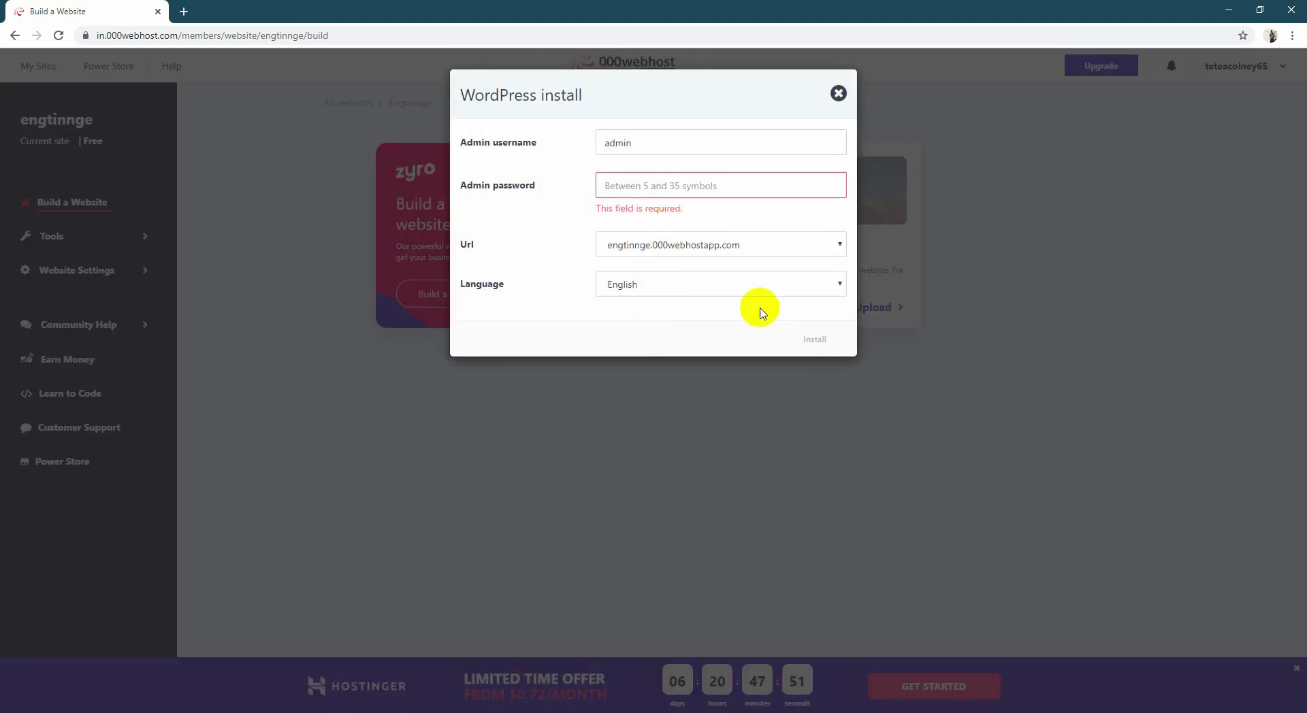
{"action": "left_click", "coordinate": [838, 93]}
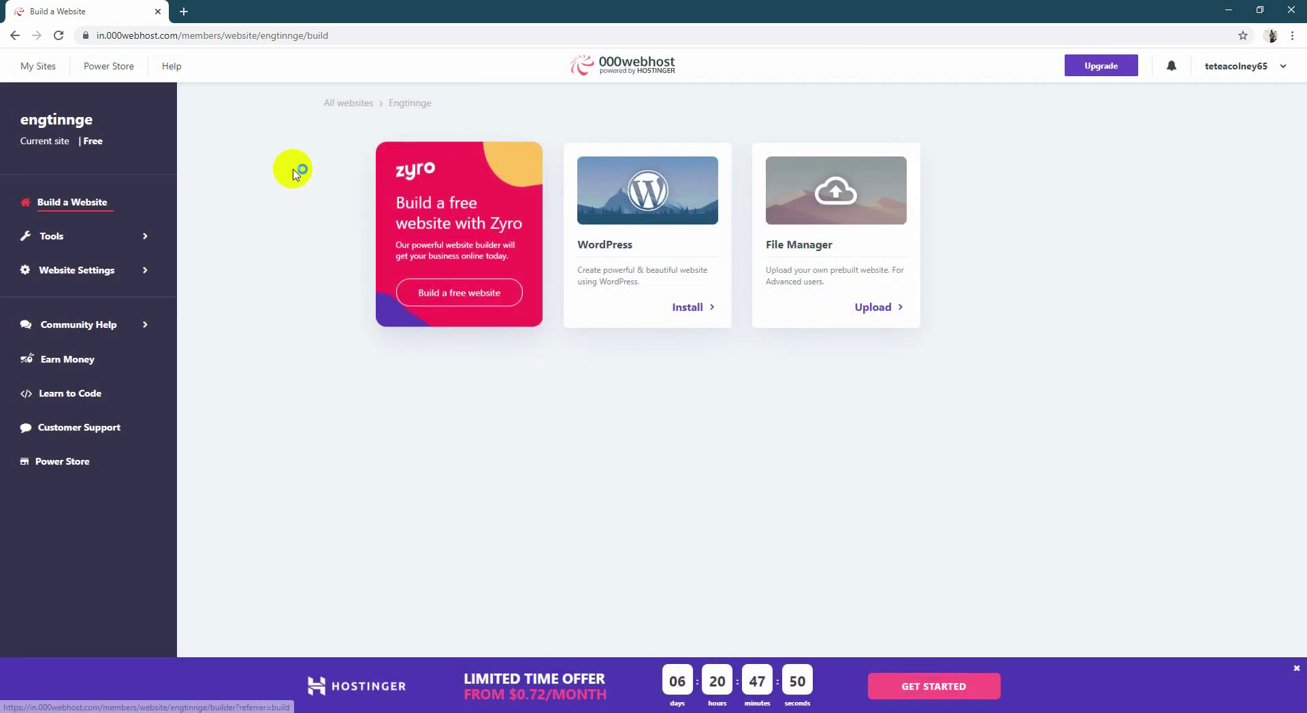
{"action": "left_click", "coordinate": [93, 350]}
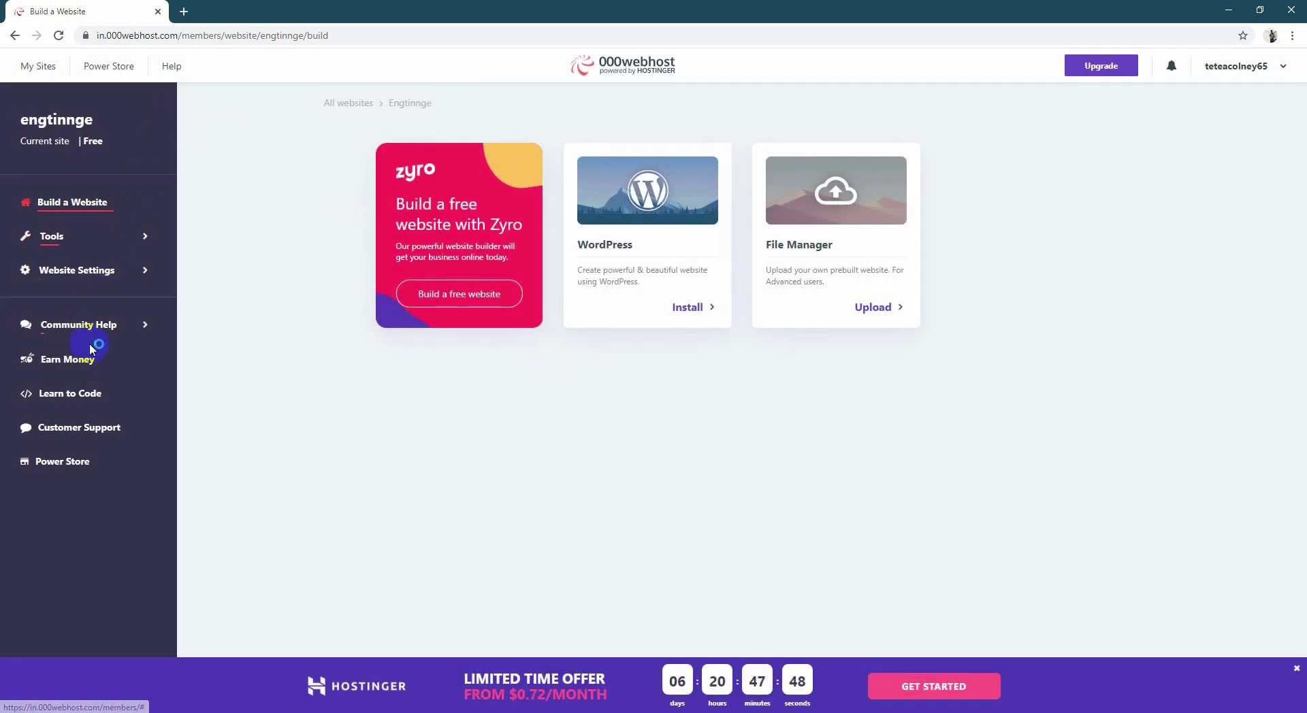
{"action": "left_click", "coordinate": [89, 275]}
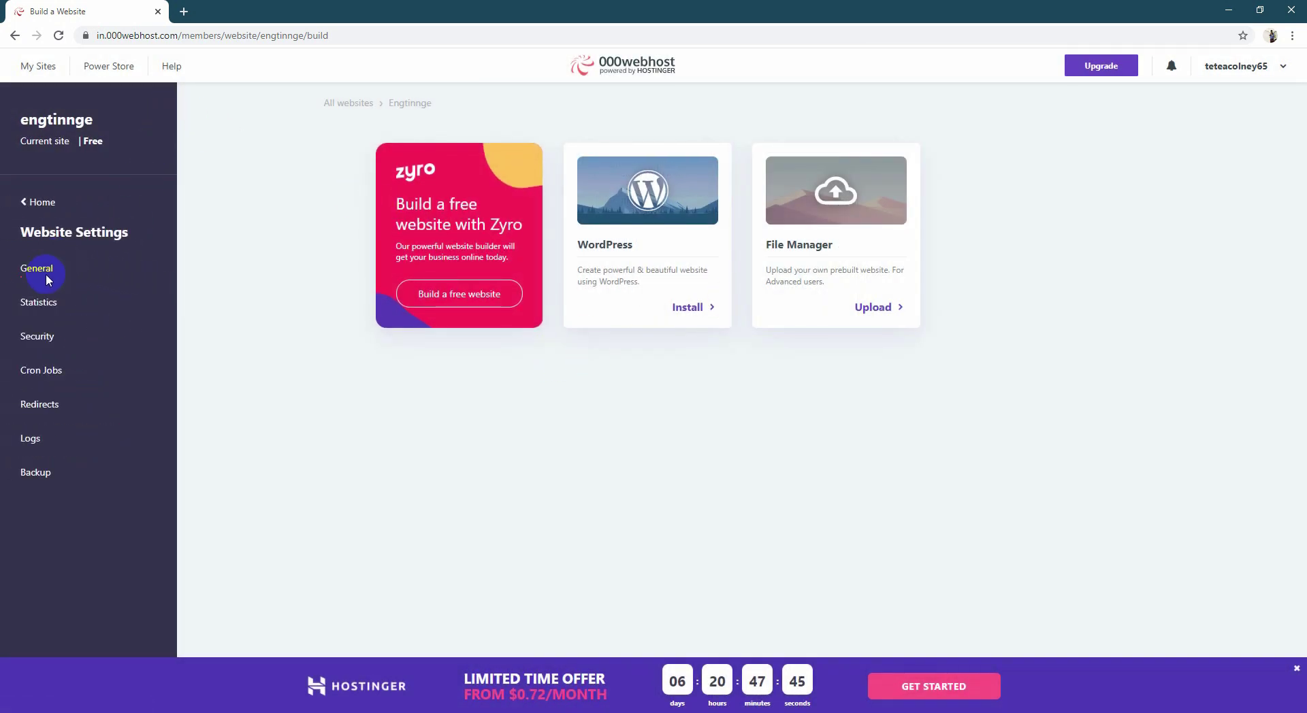
{"action": "left_click", "coordinate": [71, 290]}
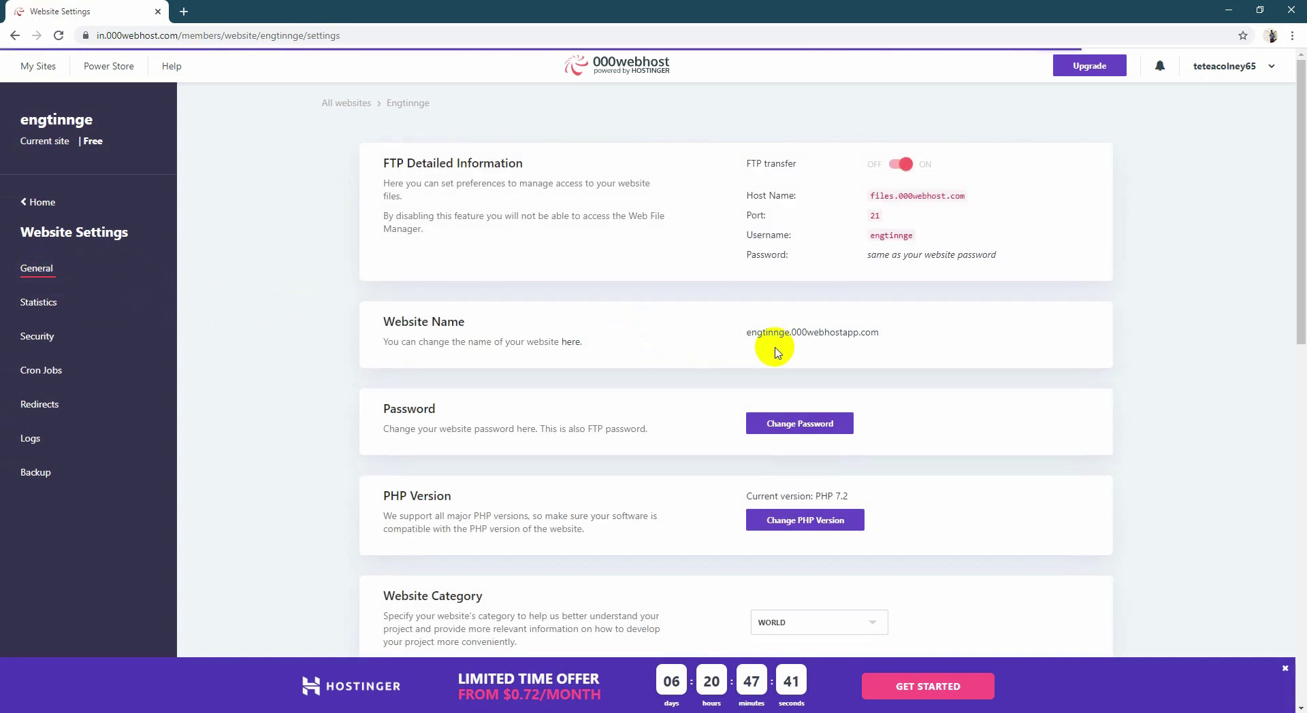
Step: Open engtinnge.000webhostapp.com in a new tab and select its address
{"action": "scroll", "coordinate": [692, 330], "scroll_direction": "down", "scroll_amount": 1}
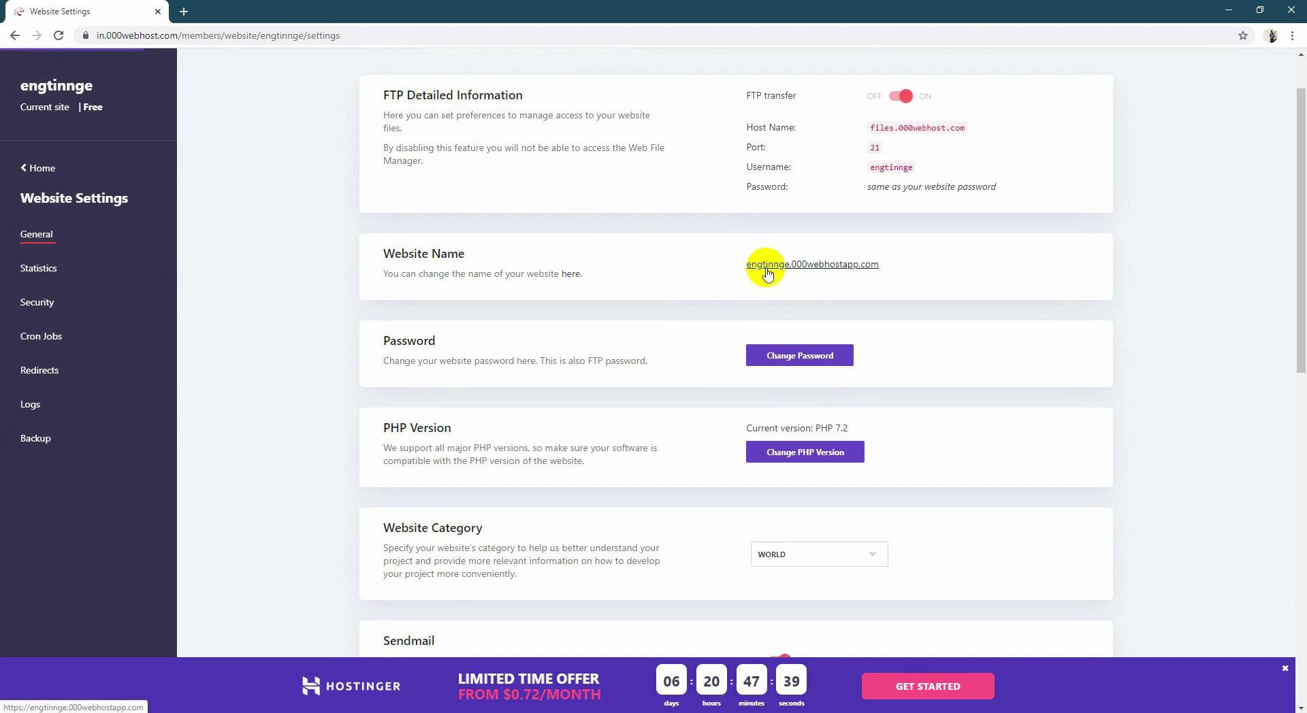
{"action": "right_click", "coordinate": [809, 271]}
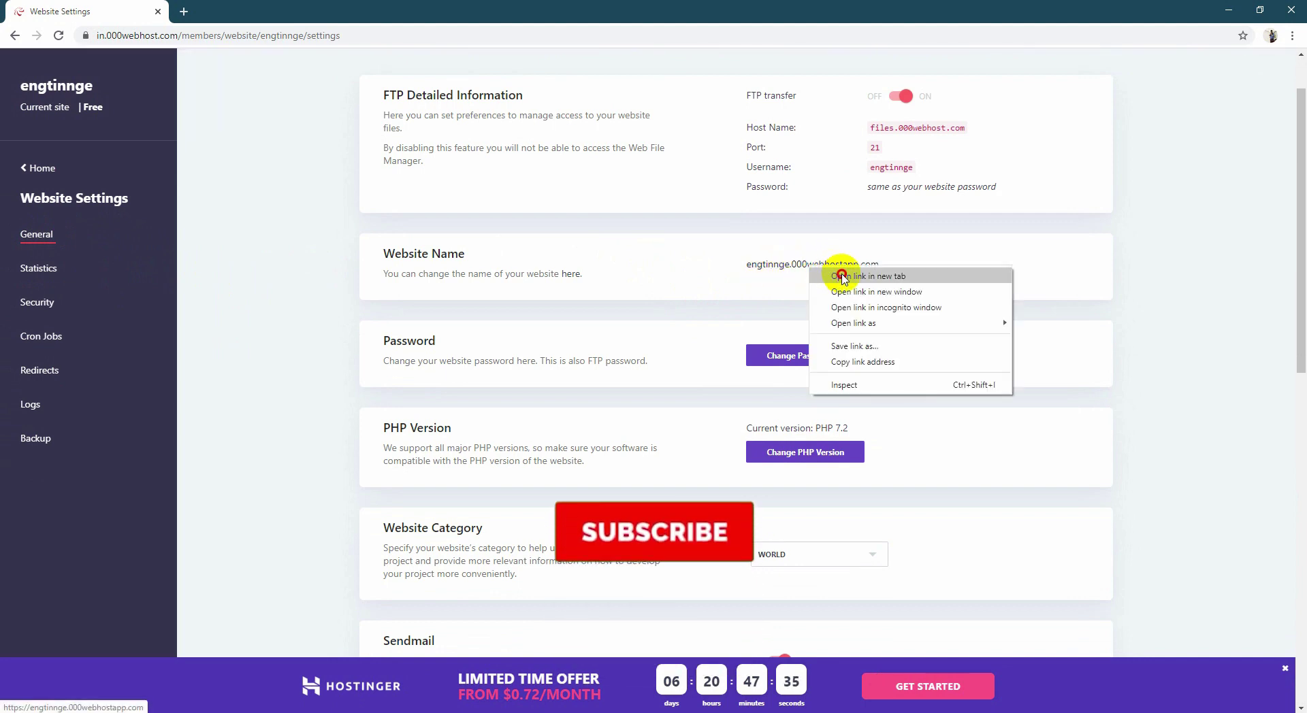
{"action": "left_click", "coordinate": [835, 269]}
{"action": "left_click", "coordinate": [266, 11]}
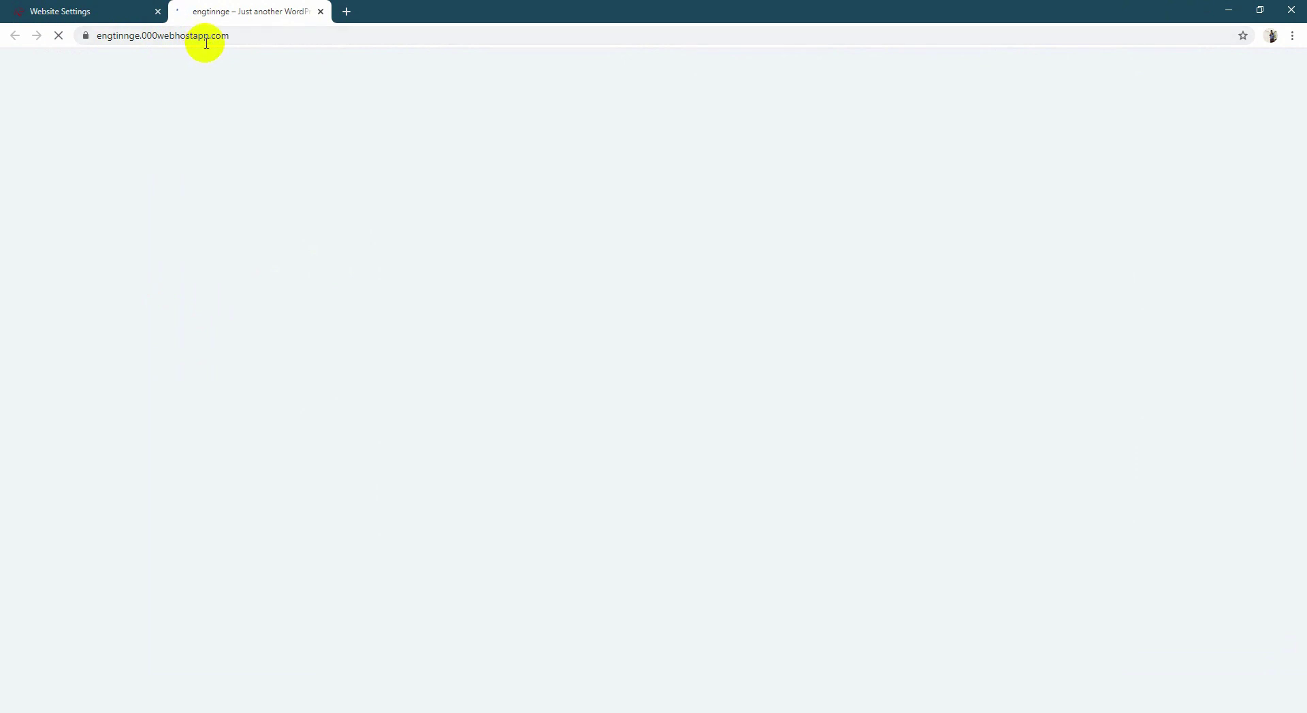
{"action": "left_click", "coordinate": [120, 10]}
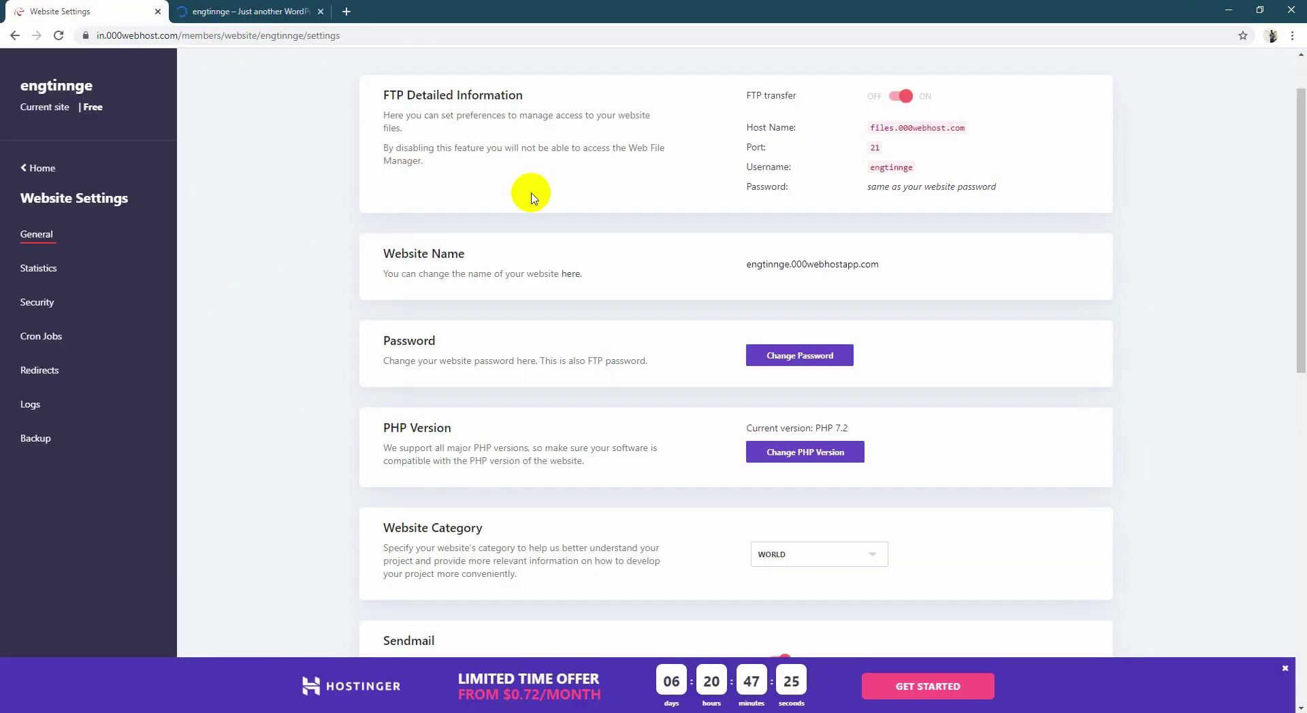
{"action": "left_click", "coordinate": [262, 12]}
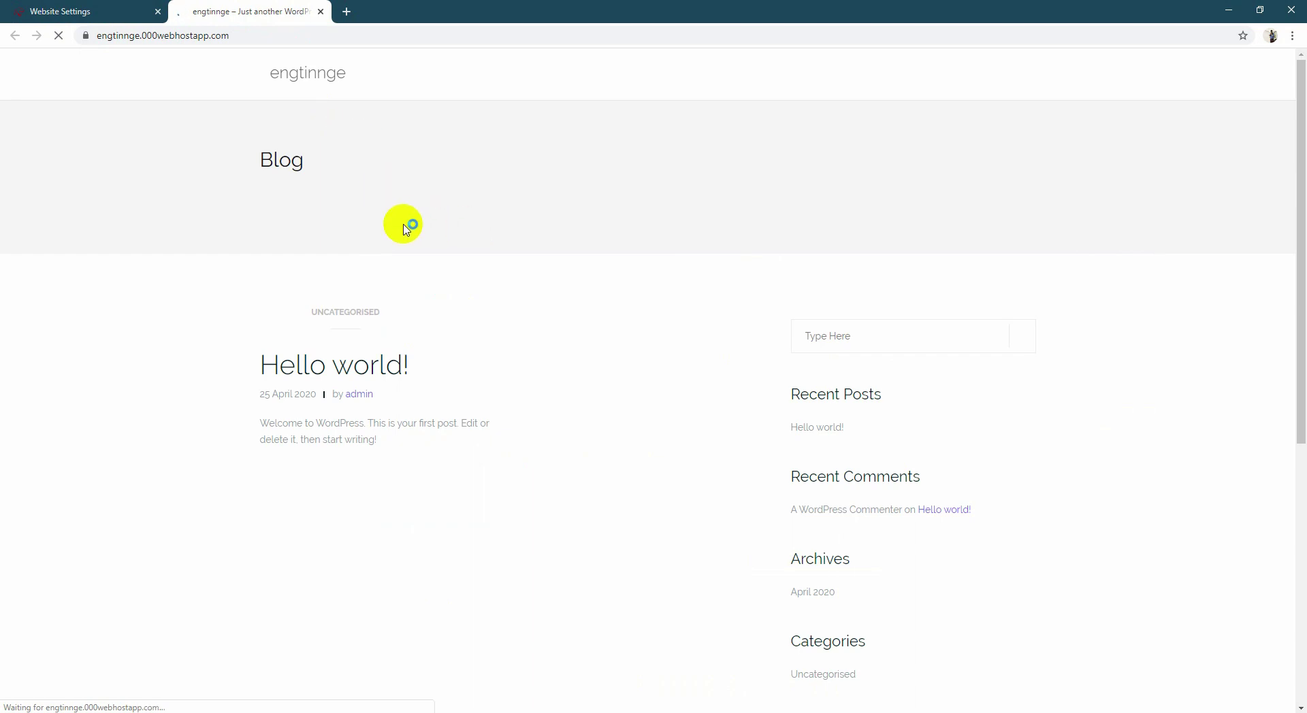
{"action": "scroll", "coordinate": [677, 330], "scroll_direction": "down", "scroll_amount": 6}
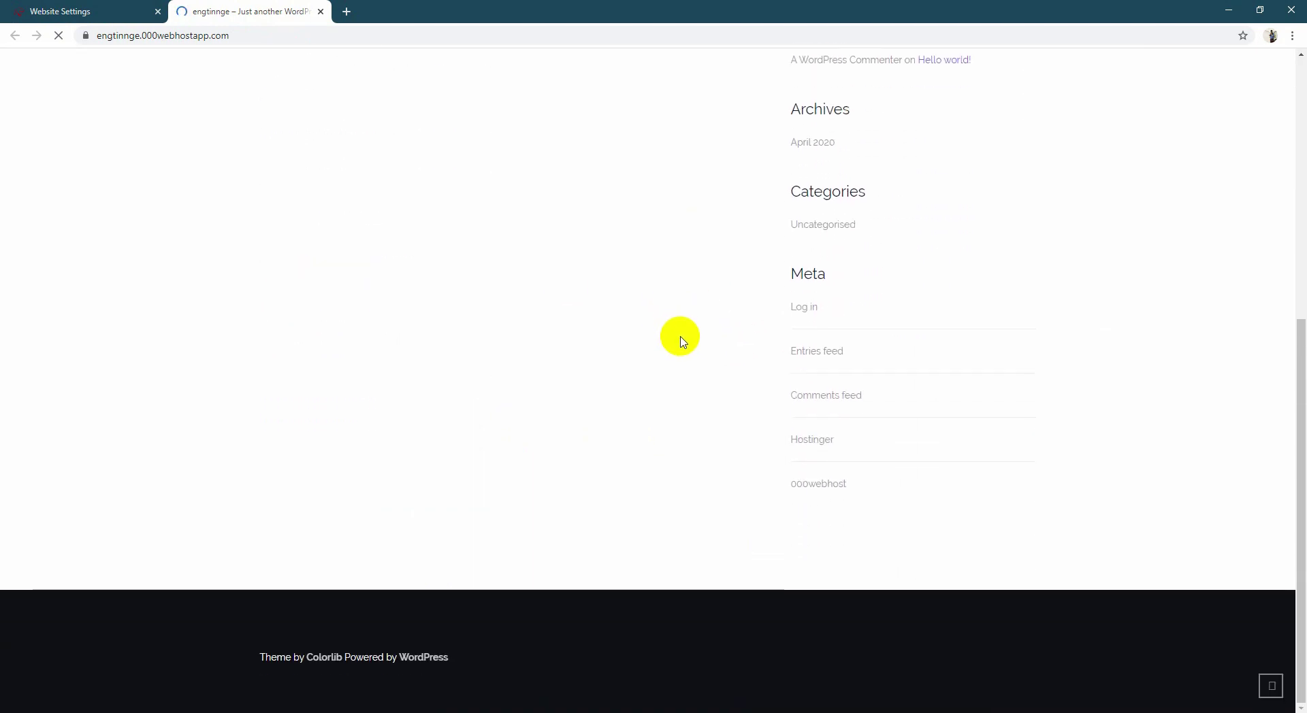
{"action": "scroll", "coordinate": [681, 340], "scroll_direction": "up", "scroll_amount": 6}
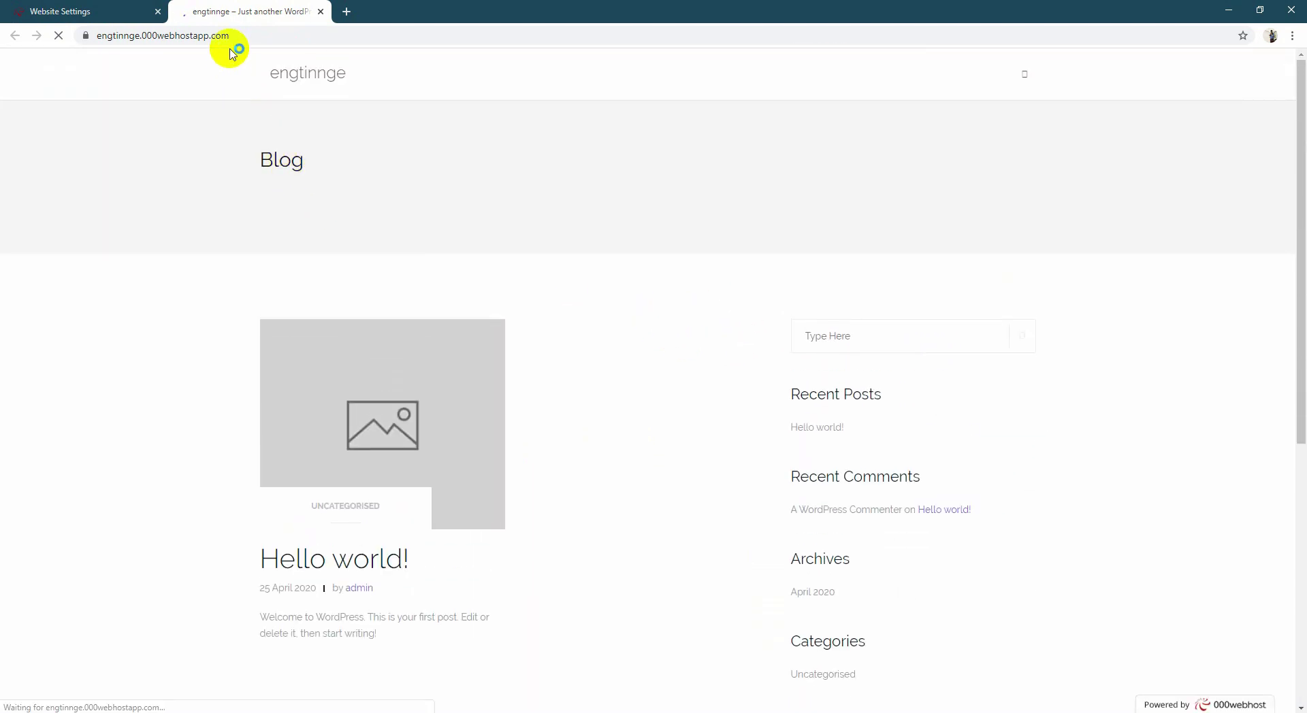
{"action": "left_click_drag", "start_coordinate": [241, 35], "coordinate": [101, 43]}
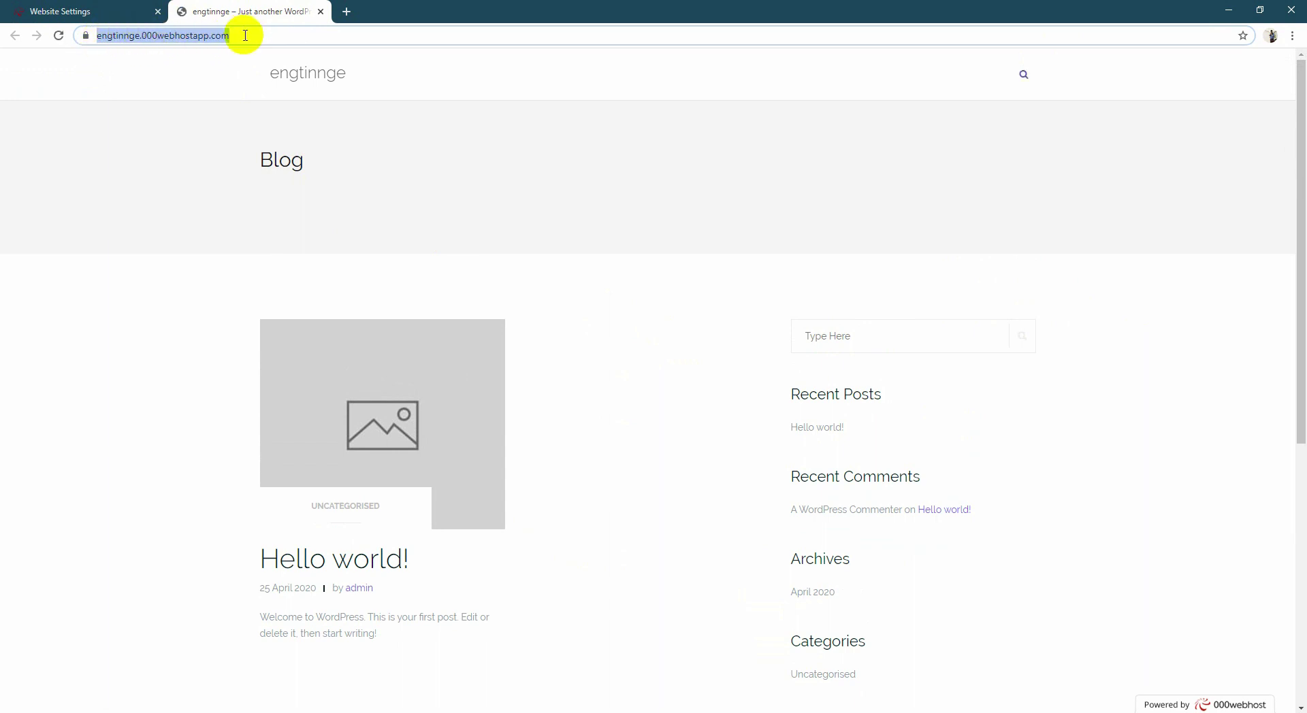
Step: Load the WordPress login page by appending /wp-admin to the site address
{"action": "left_click", "coordinate": [245, 36]}
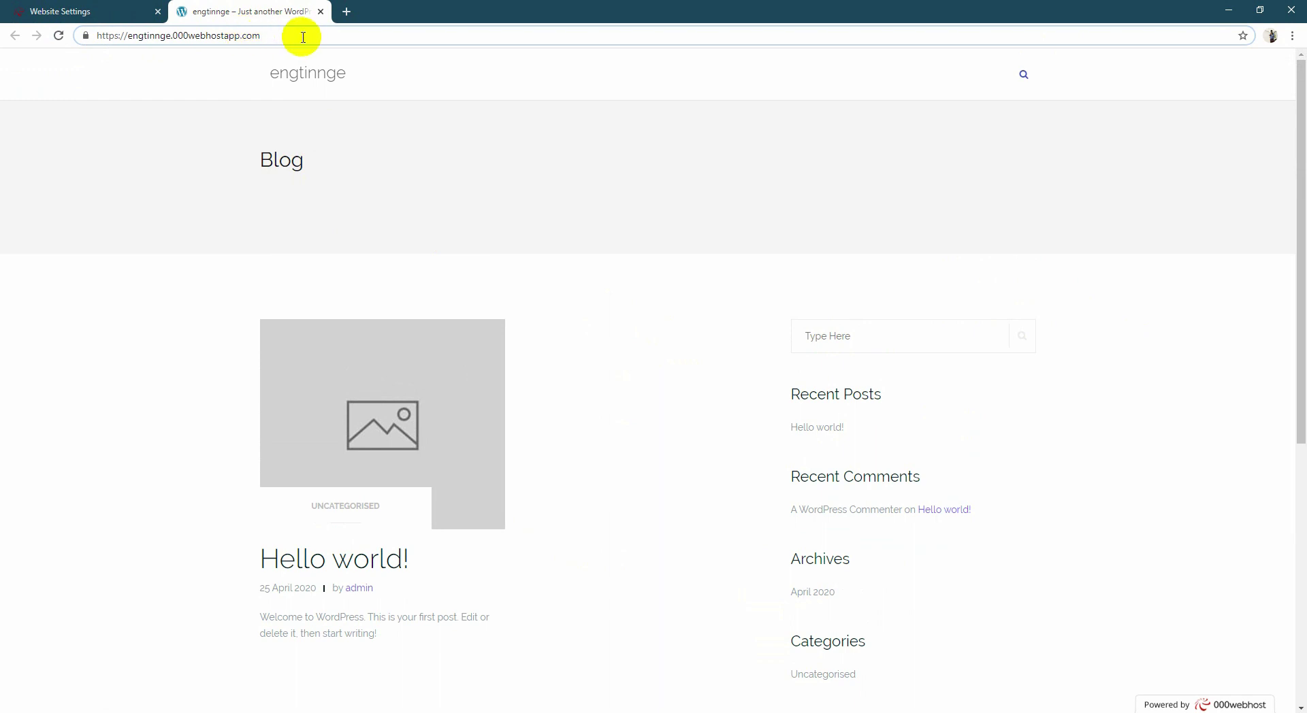
{"action": "type", "text": "/"}
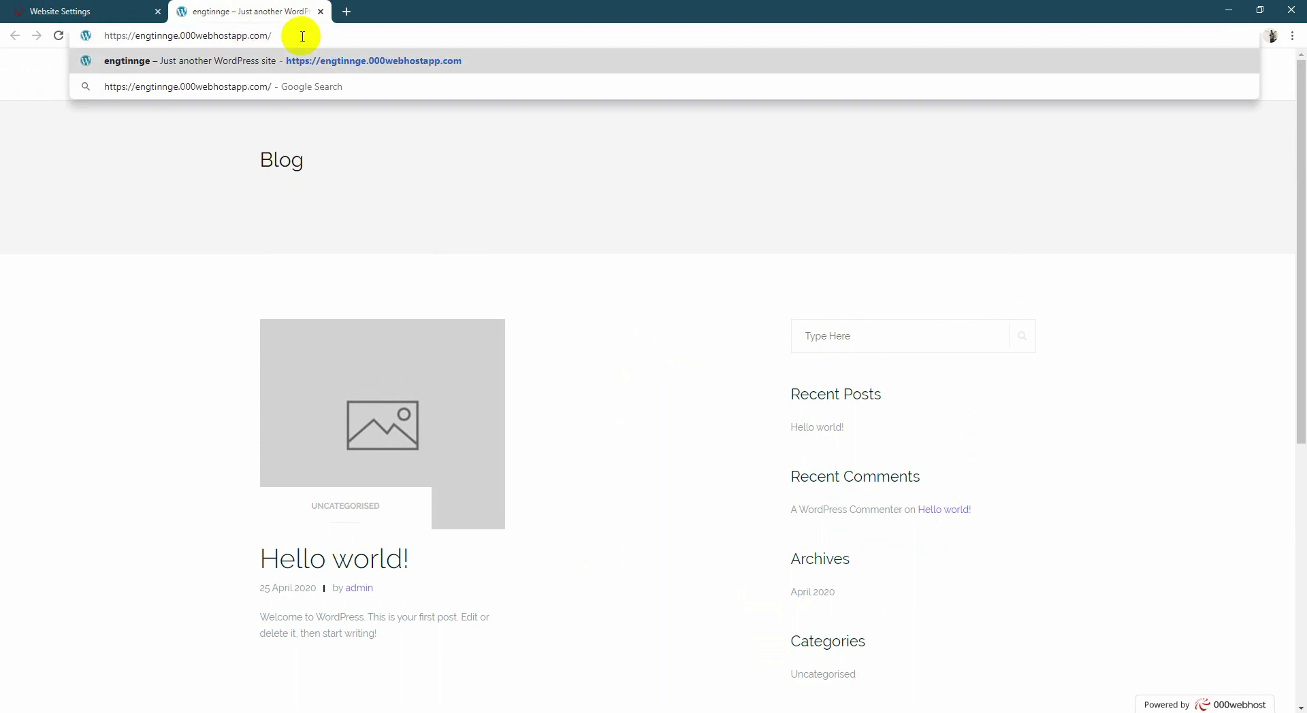
{"action": "type", "text": "wp"}
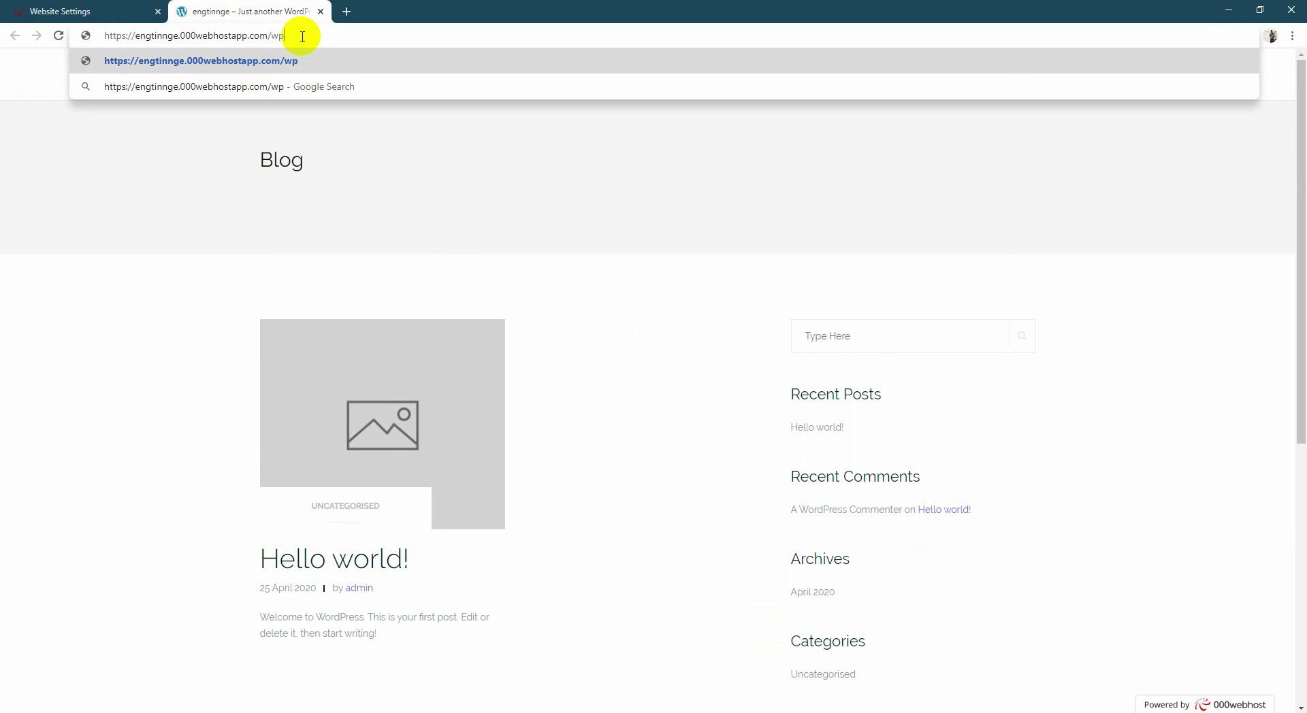
{"action": "type", "text": "-admin"}
{"action": "key", "text": "Return"}
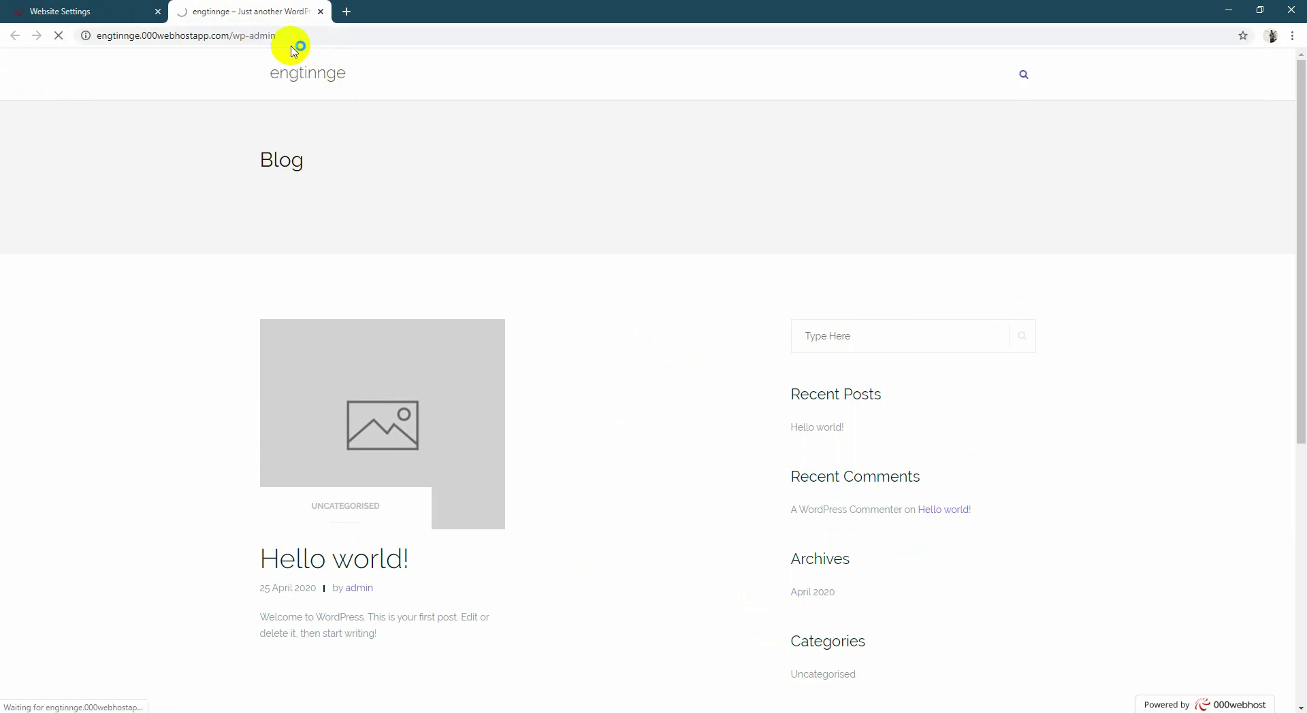
{"action": "left_click", "coordinate": [106, 8]}
{"action": "left_click", "coordinate": [262, 8]}
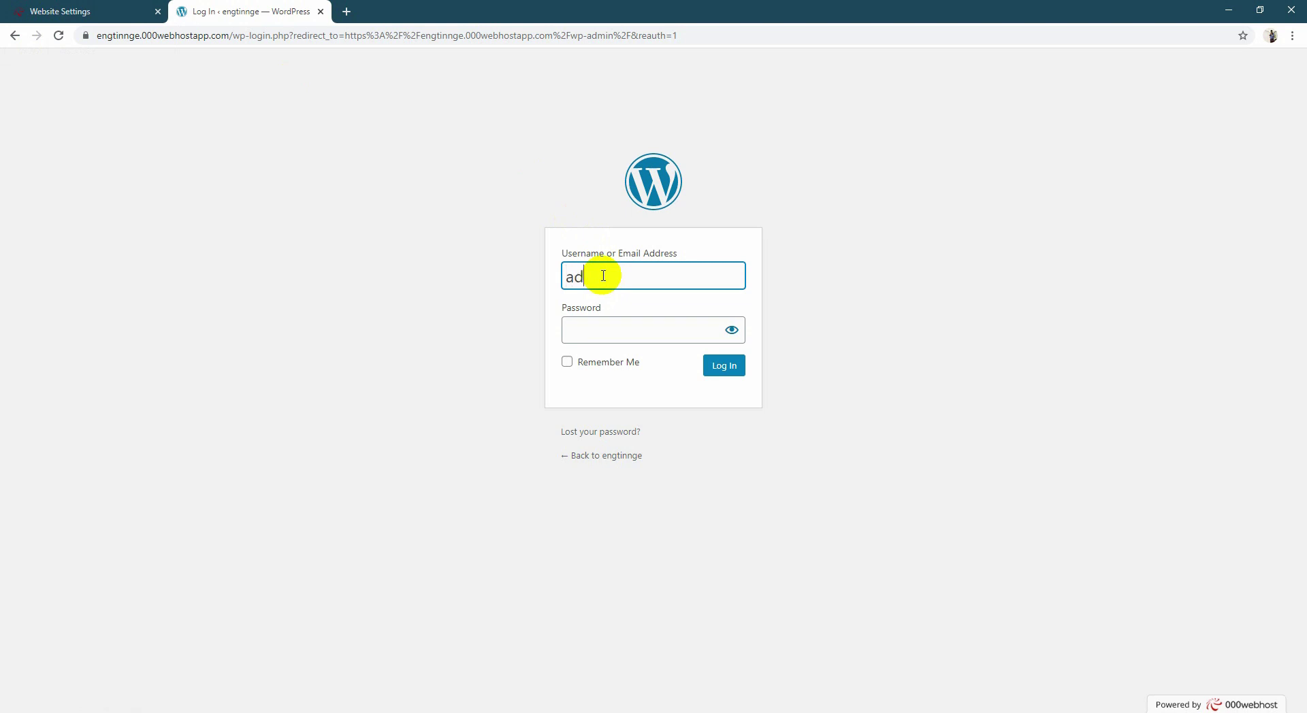
Step: Log in with Remember Me ticked, then open the Plugins section
{"action": "key", "text": "Tab"}
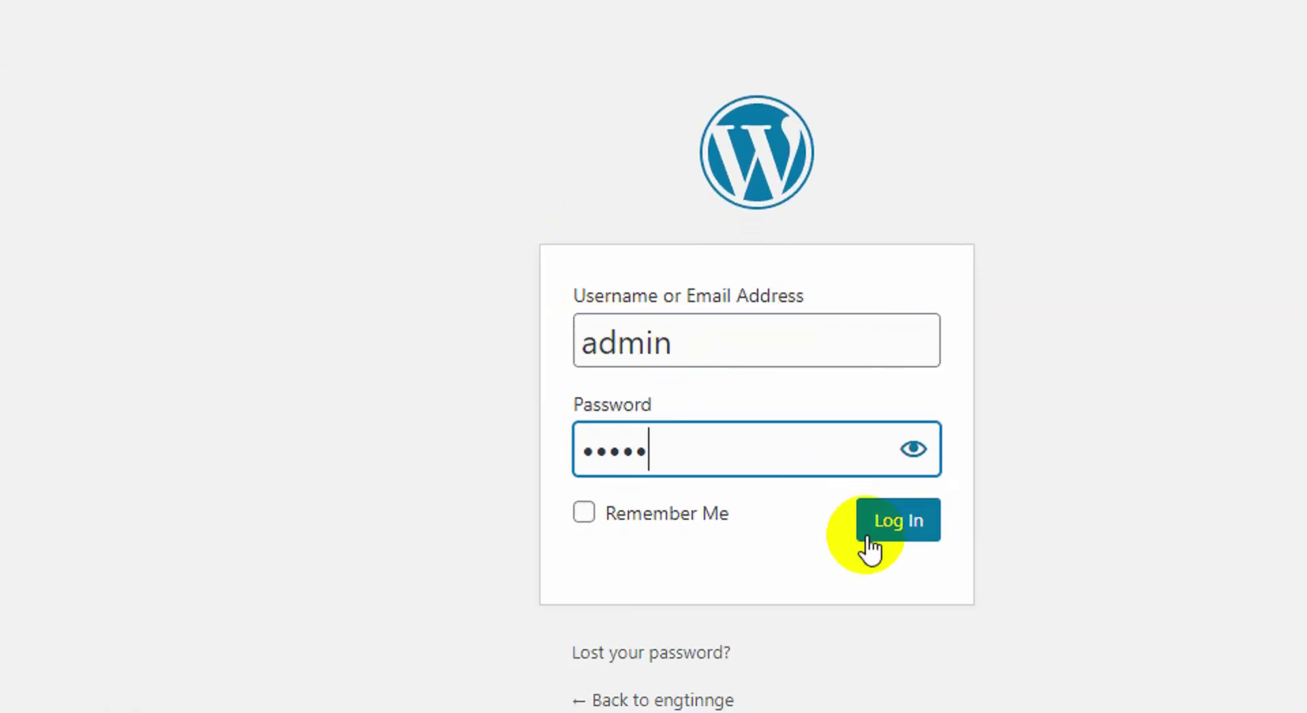
{"action": "left_click", "coordinate": [641, 523]}
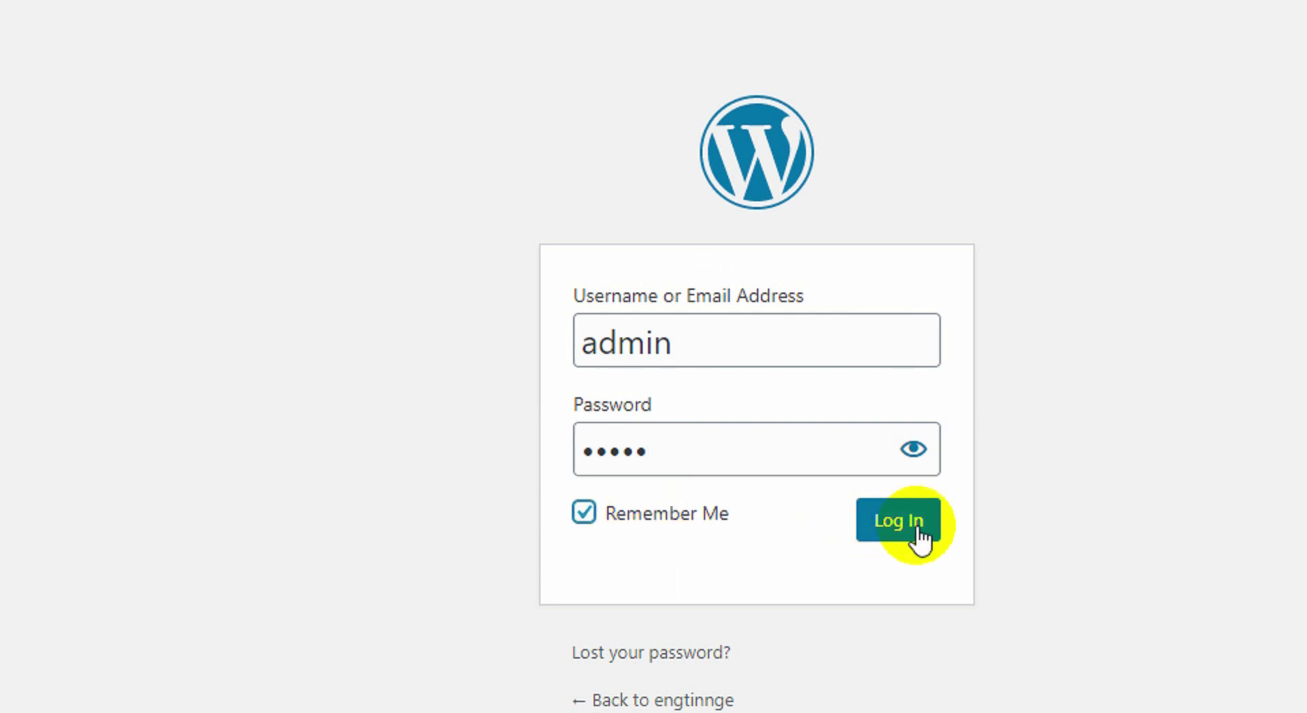
{"action": "left_click", "coordinate": [916, 529]}
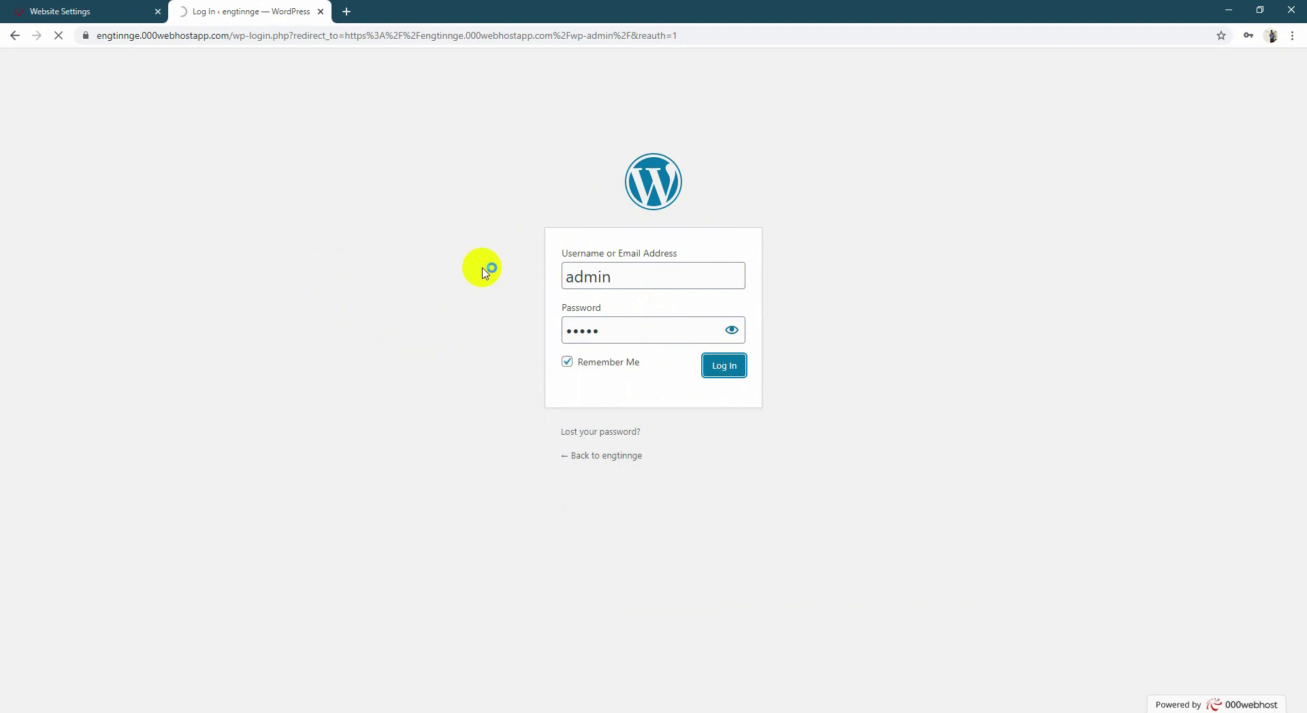
{"action": "left_click", "coordinate": [61, 11]}
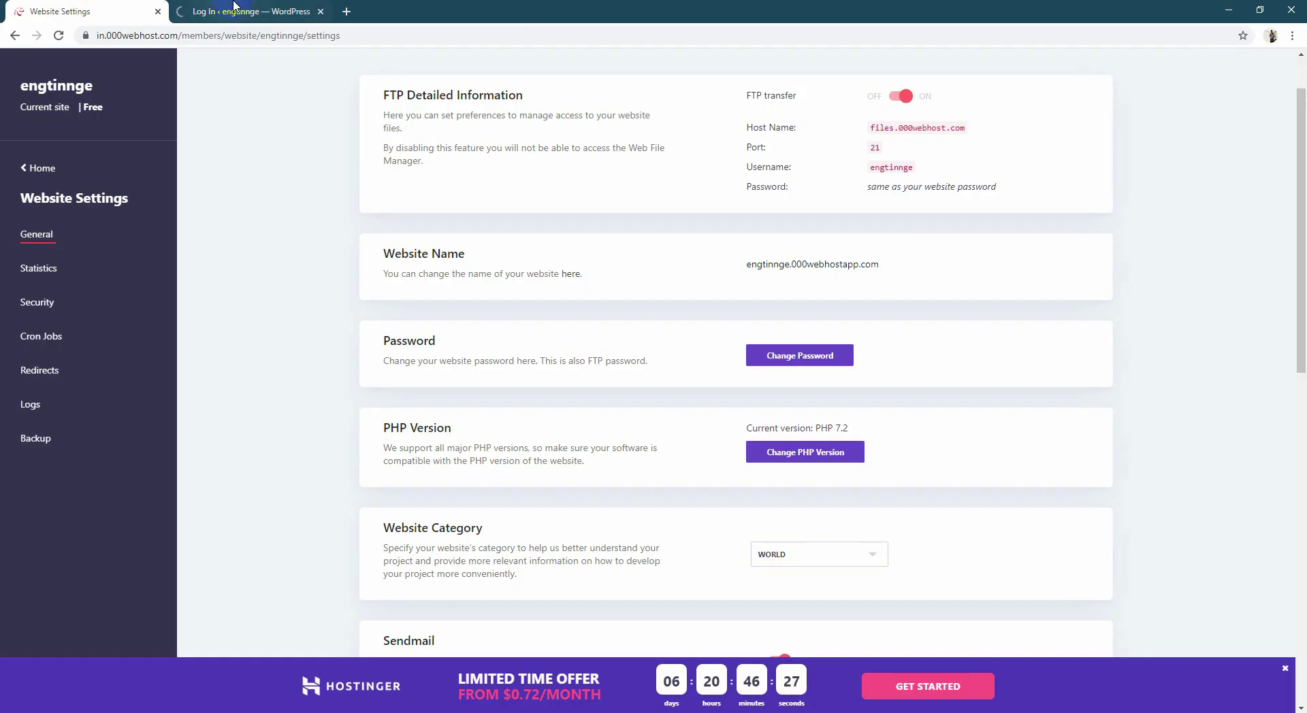
{"action": "left_click", "coordinate": [234, 8]}
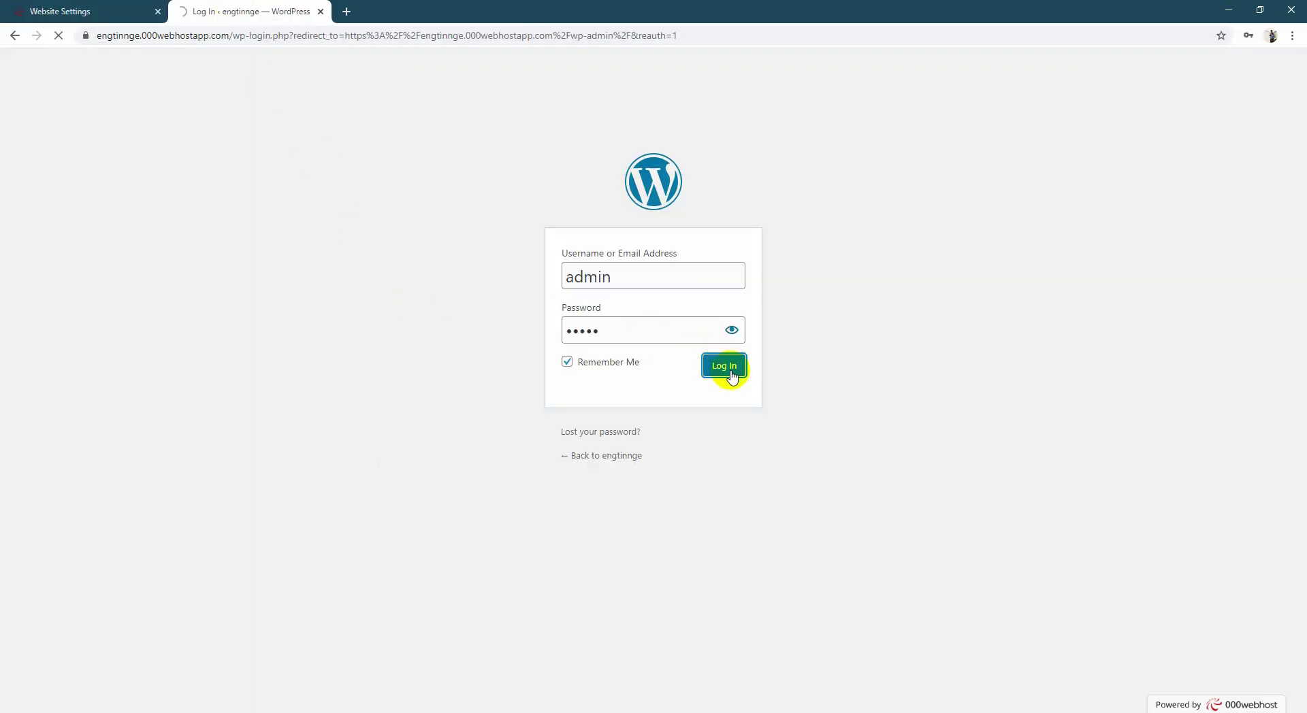
{"action": "left_click", "coordinate": [727, 367]}
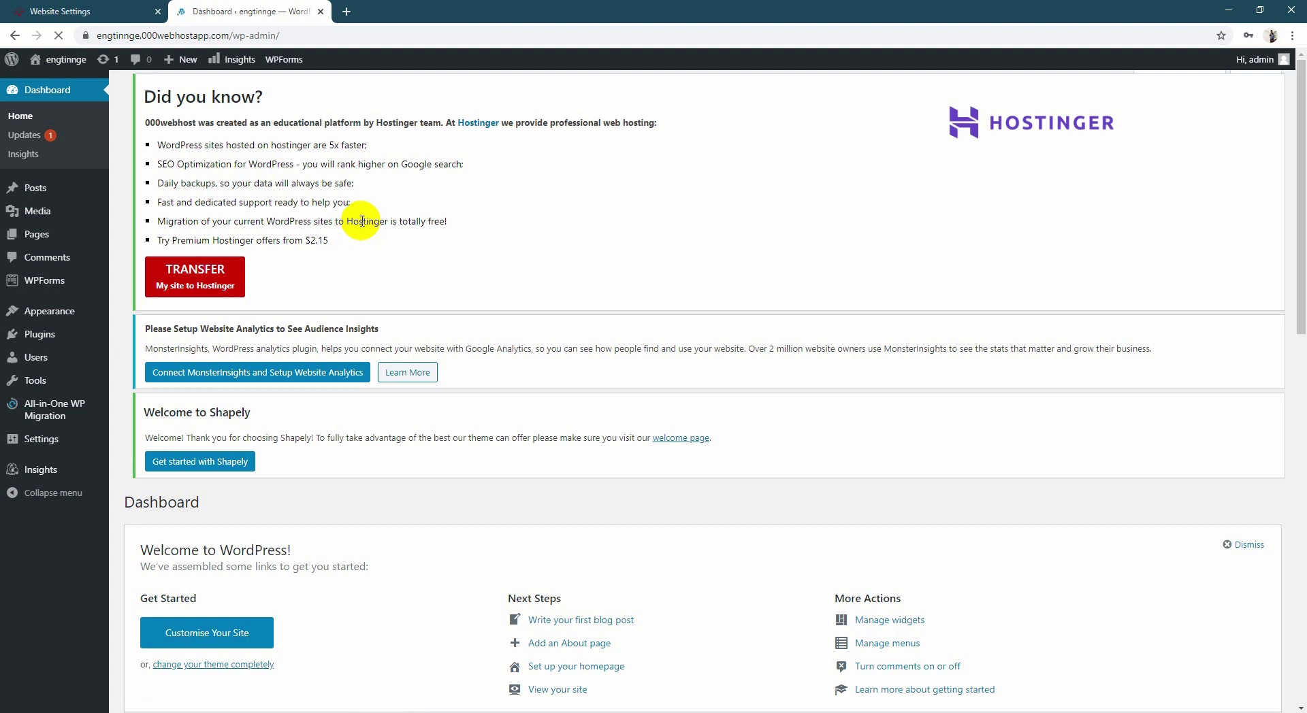
{"action": "left_click", "coordinate": [42, 337]}
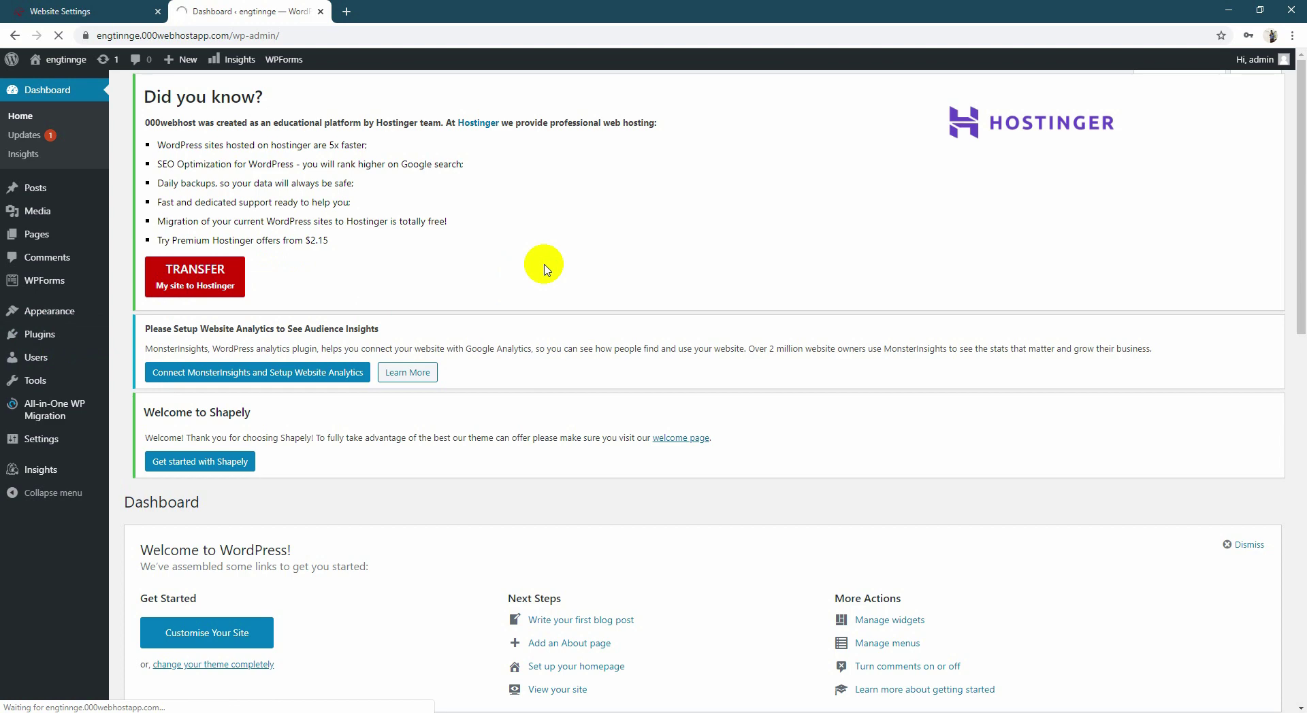
{"action": "key", "text": "alt+Tab"}
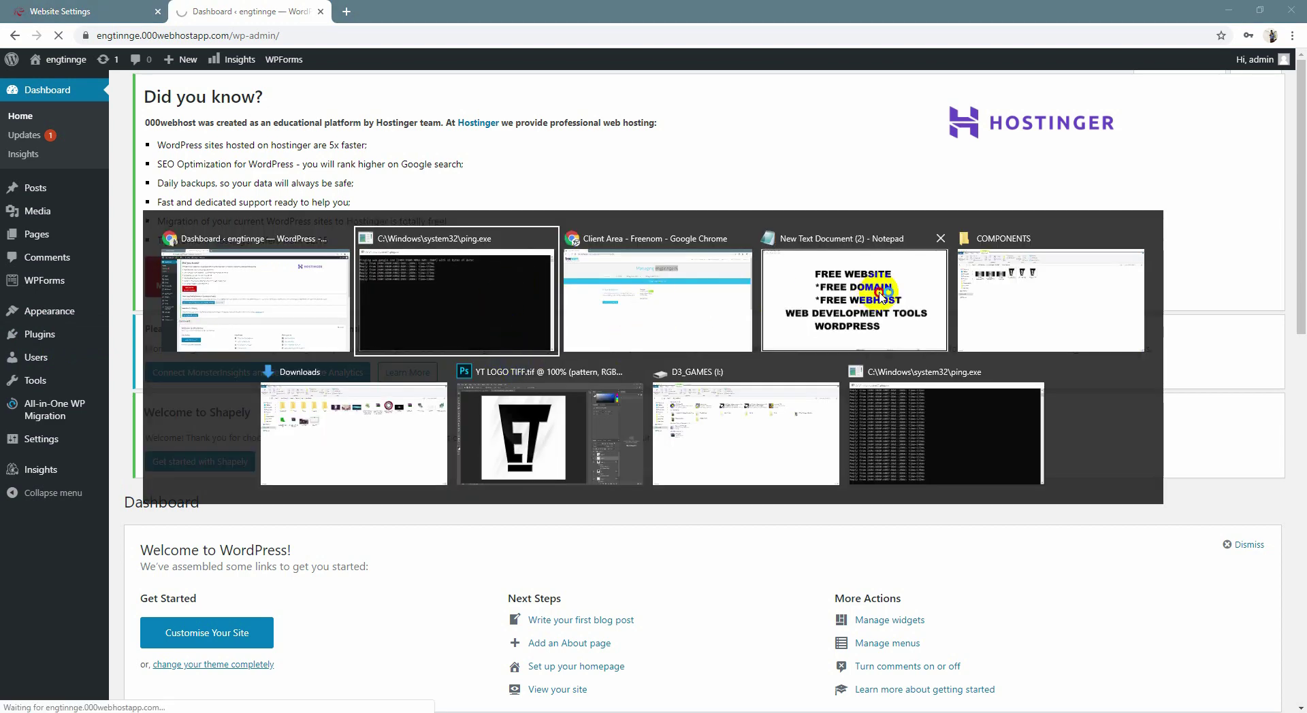
Step: Prefix the WEB DEVELOPMENT TOOLS and WORDPRESS lines in Notepad with asterisks
{"action": "left_click", "coordinate": [880, 296]}
{"action": "left_click_drag", "start_coordinate": [179, 443], "coordinate": [1140, 461]}
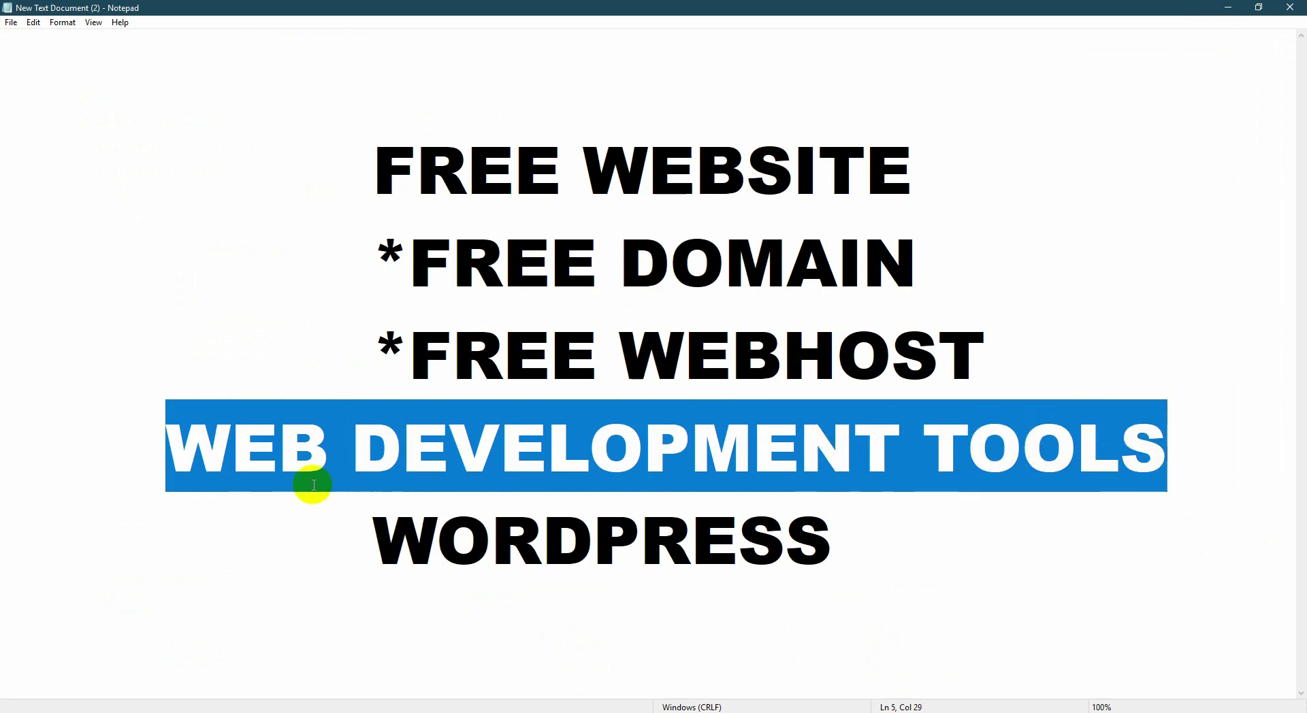
{"action": "left_click", "coordinate": [279, 449]}
{"action": "left_click", "coordinate": [165, 443]}
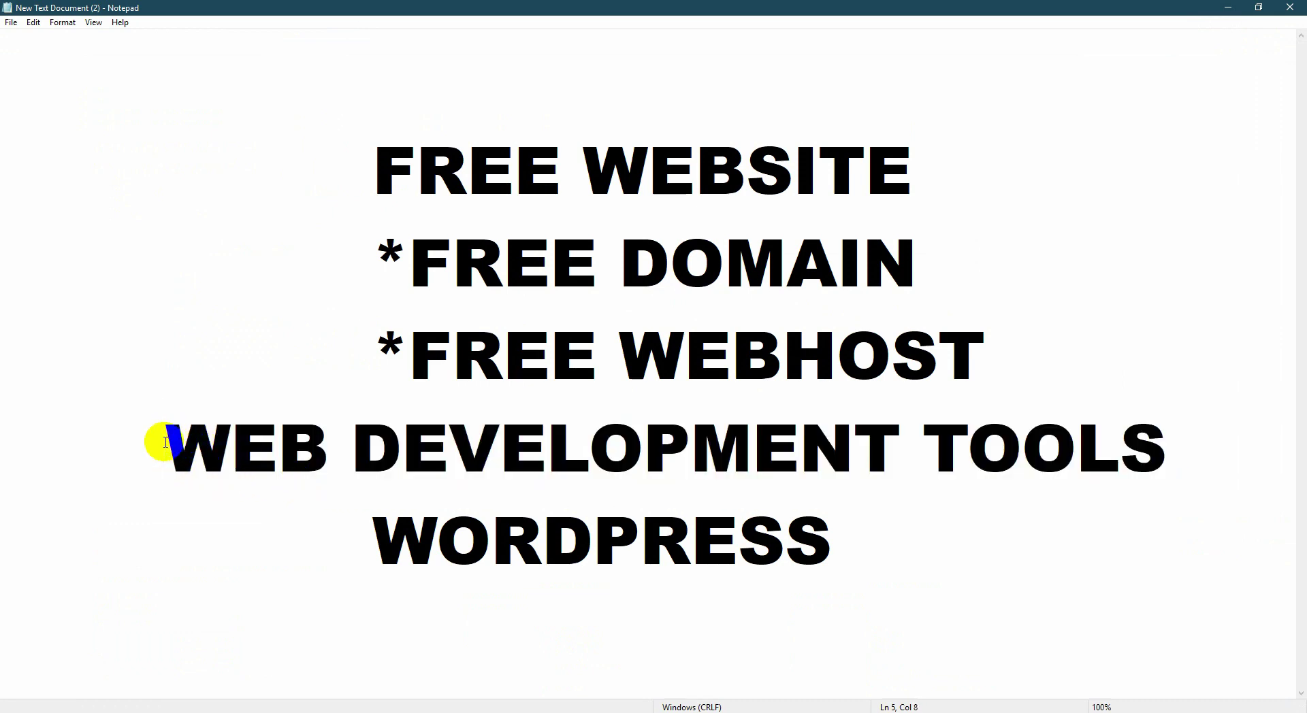
{"action": "type", "text": "*"}
{"action": "left_click", "coordinate": [379, 542]}
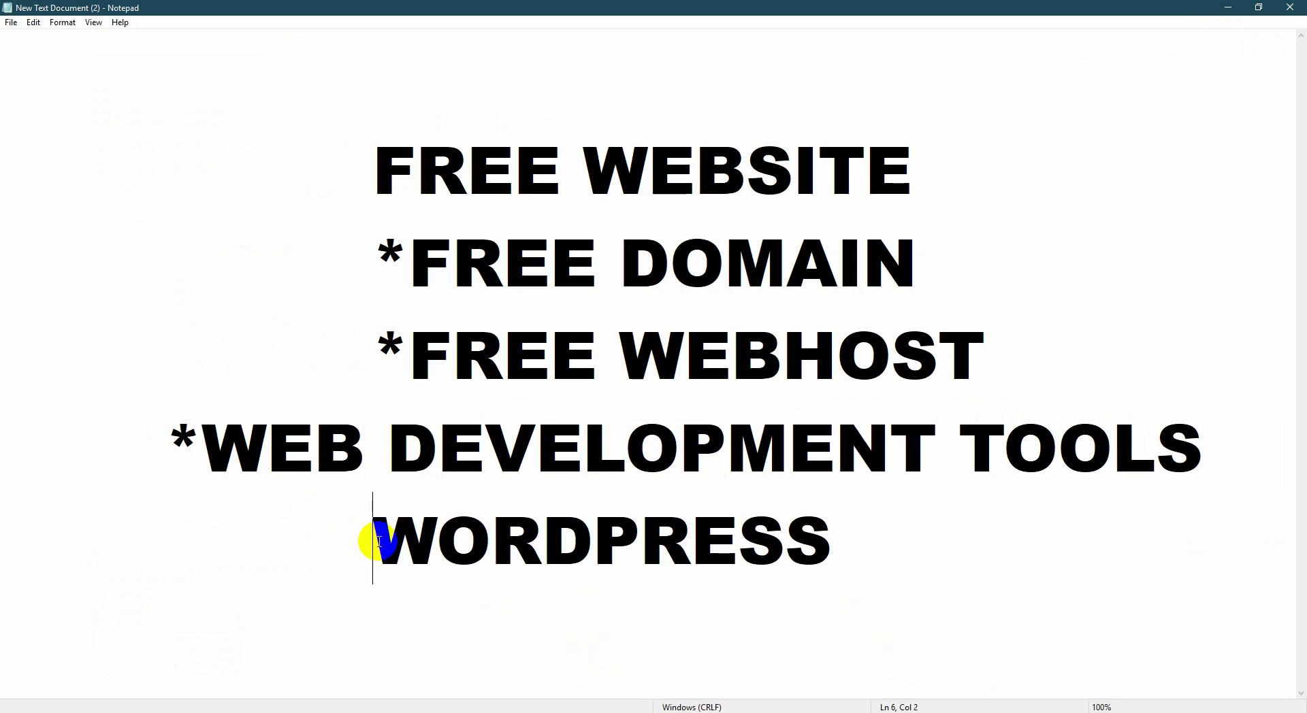
{"action": "type", "text": "*"}
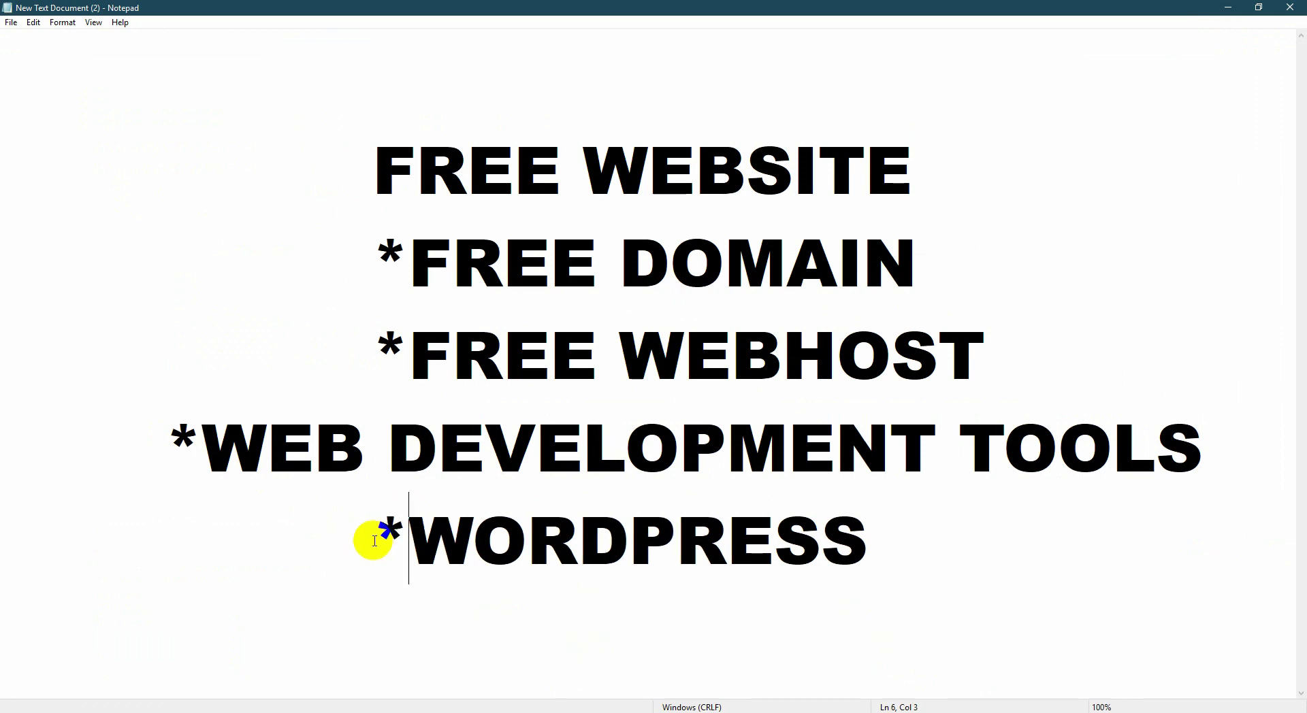
{"action": "left_click_drag", "start_coordinate": [383, 538], "coordinate": [855, 542]}
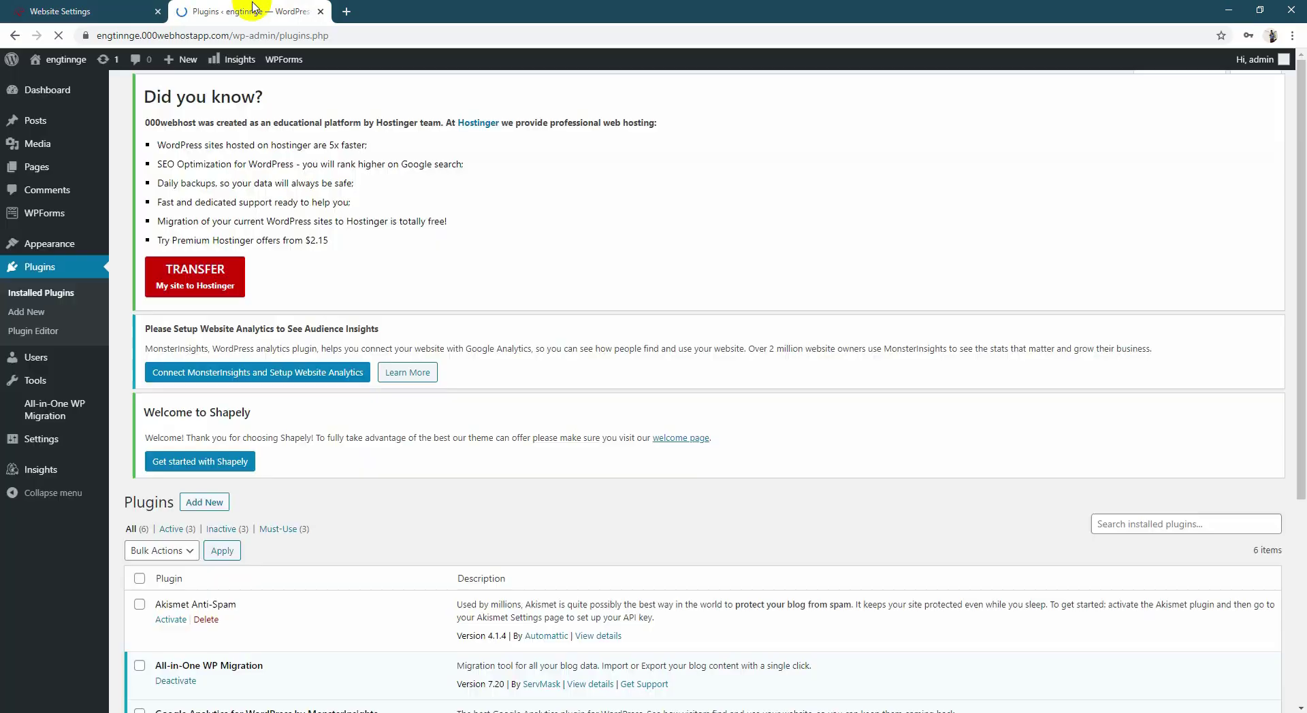
Step: Go to the WordPress Appearance > Themes page
{"action": "scroll", "coordinate": [500, 297], "scroll_direction": "down", "scroll_amount": 5}
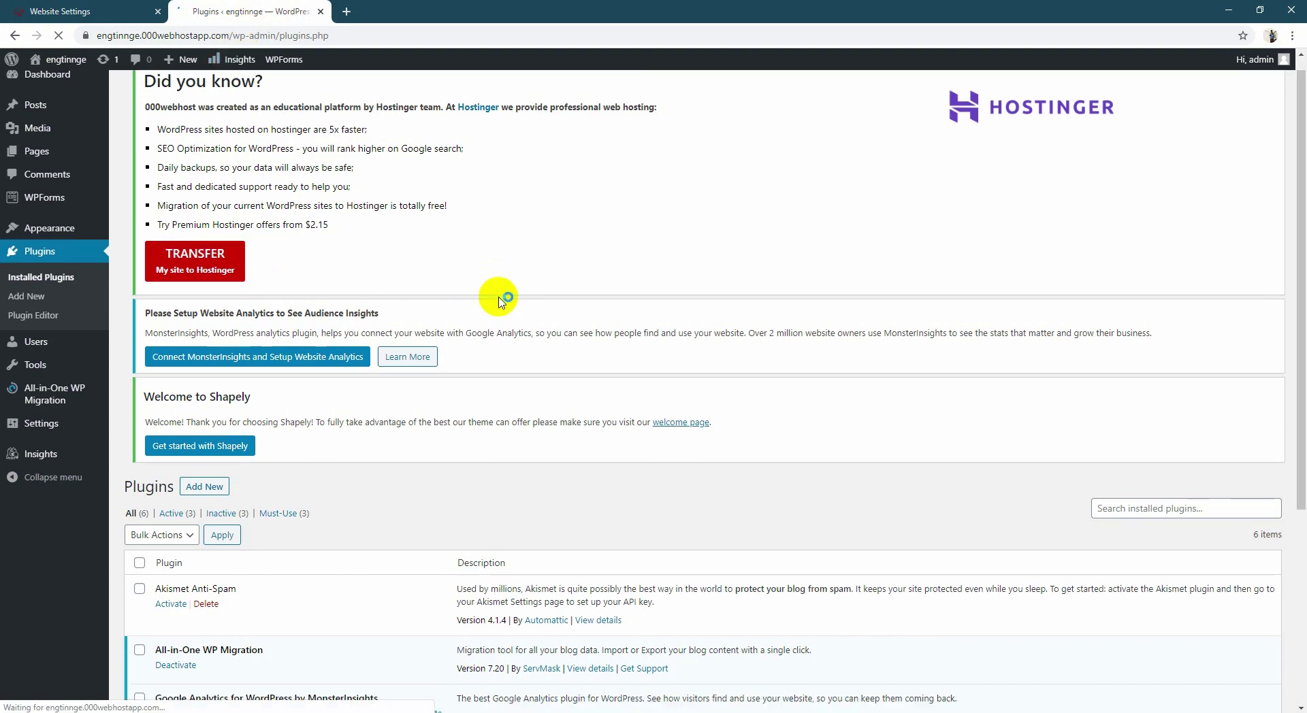
{"action": "scroll", "coordinate": [508, 303], "scroll_direction": "up", "scroll_amount": 4}
{"action": "scroll", "coordinate": [504, 300], "scroll_direction": "up", "scroll_amount": 2}
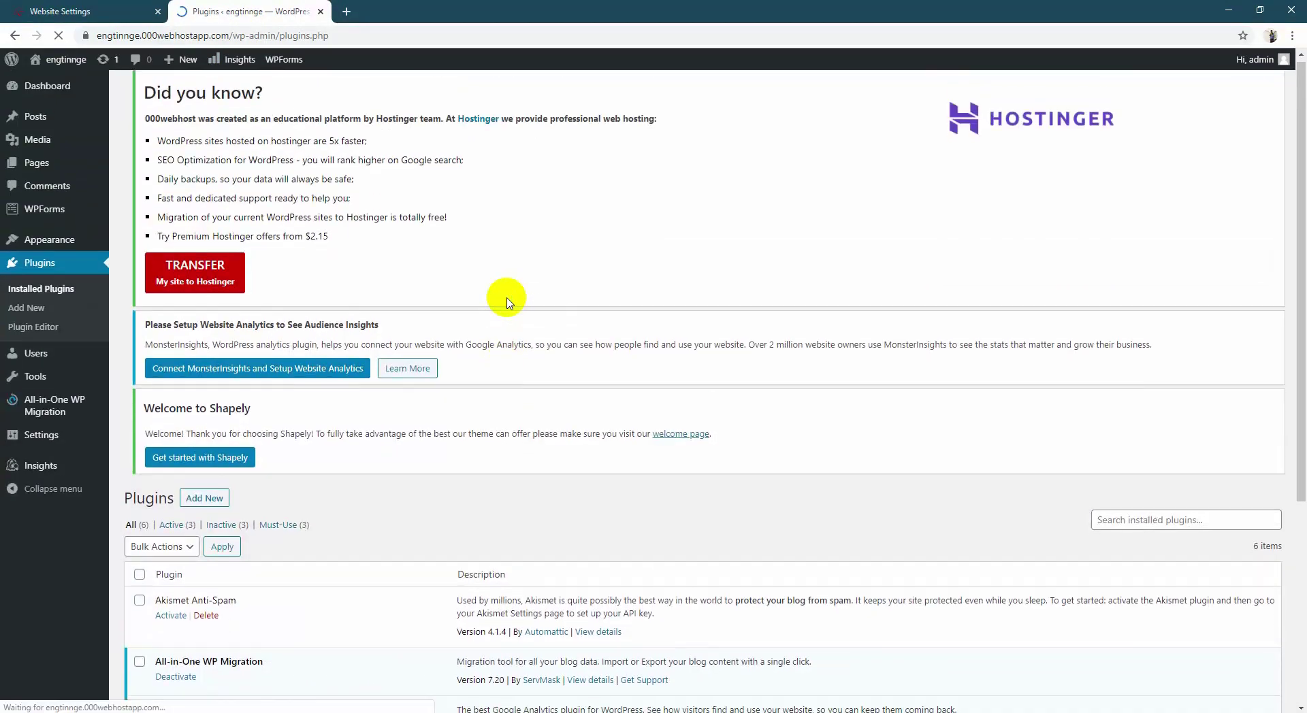
{"action": "scroll", "coordinate": [505, 295], "scroll_direction": "down", "scroll_amount": 4}
{"action": "scroll", "coordinate": [505, 294], "scroll_direction": "up", "scroll_amount": 4}
{"action": "left_click", "coordinate": [47, 246]}
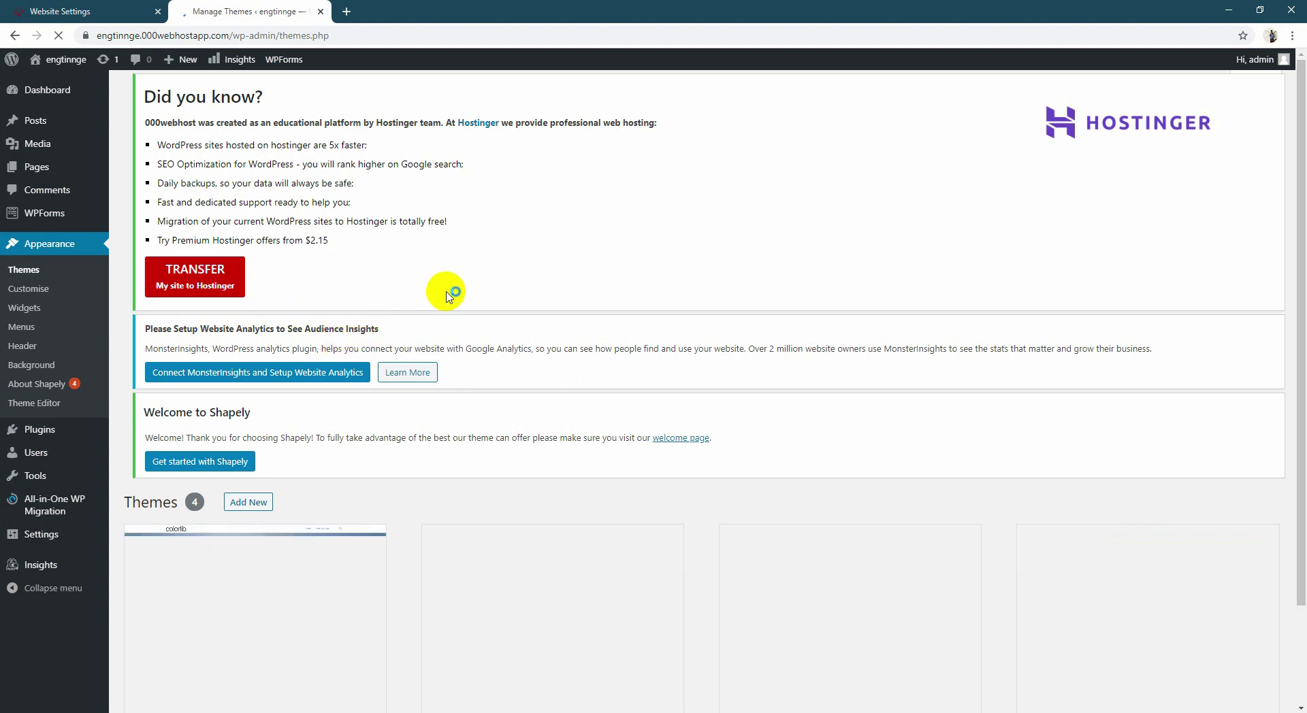
Step: Look over the four theme cards with Shapely active, then return to 000webhost Website Settings
{"action": "scroll", "coordinate": [449, 374], "scroll_direction": "down", "scroll_amount": 2}
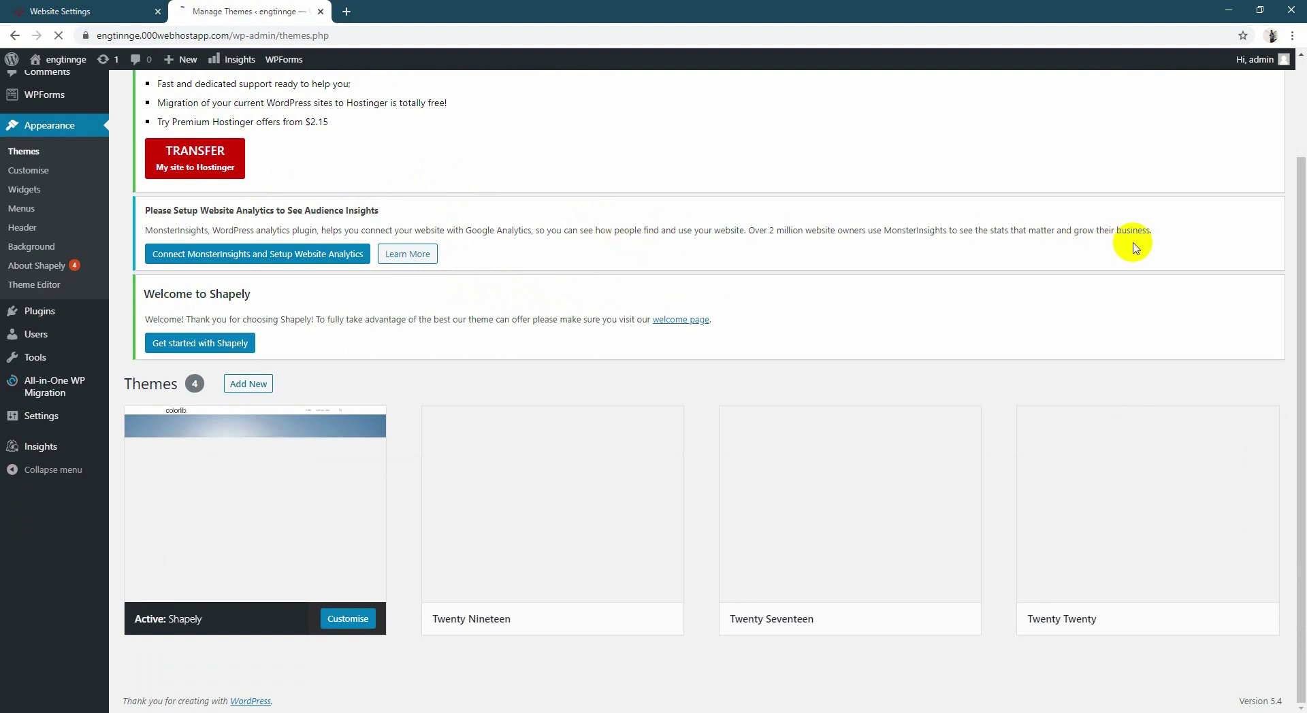
{"action": "left_click_drag", "start_coordinate": [1152, 231], "coordinate": [165, 219]}
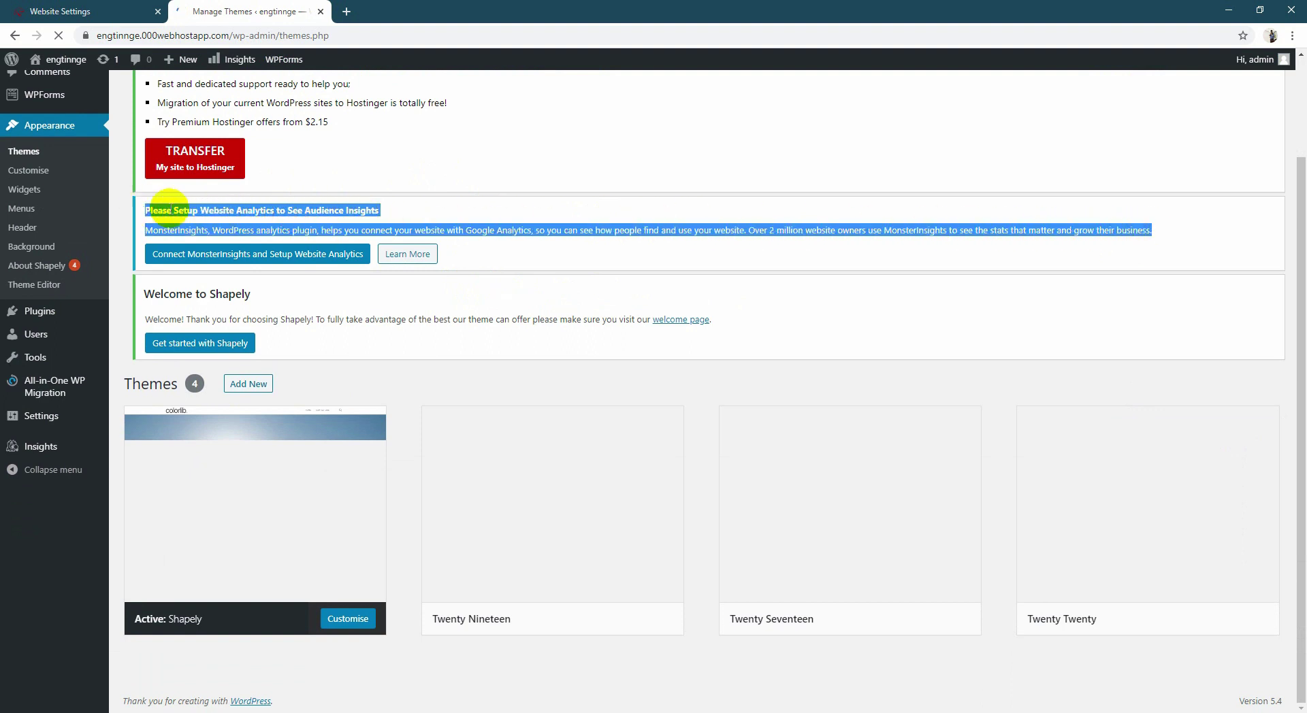
{"action": "left_click", "coordinate": [165, 211]}
{"action": "scroll", "coordinate": [75, 217], "scroll_direction": "up", "scroll_amount": 2}
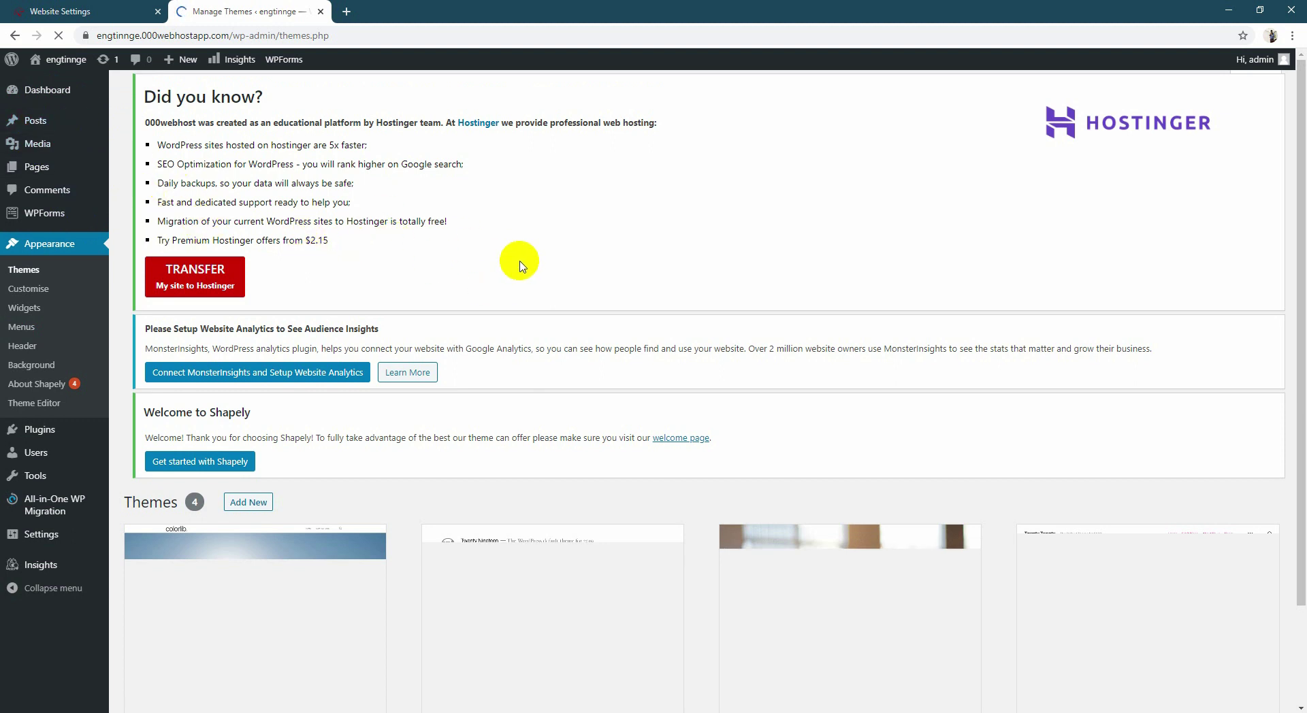
{"action": "scroll", "coordinate": [659, 299], "scroll_direction": "down", "scroll_amount": 2}
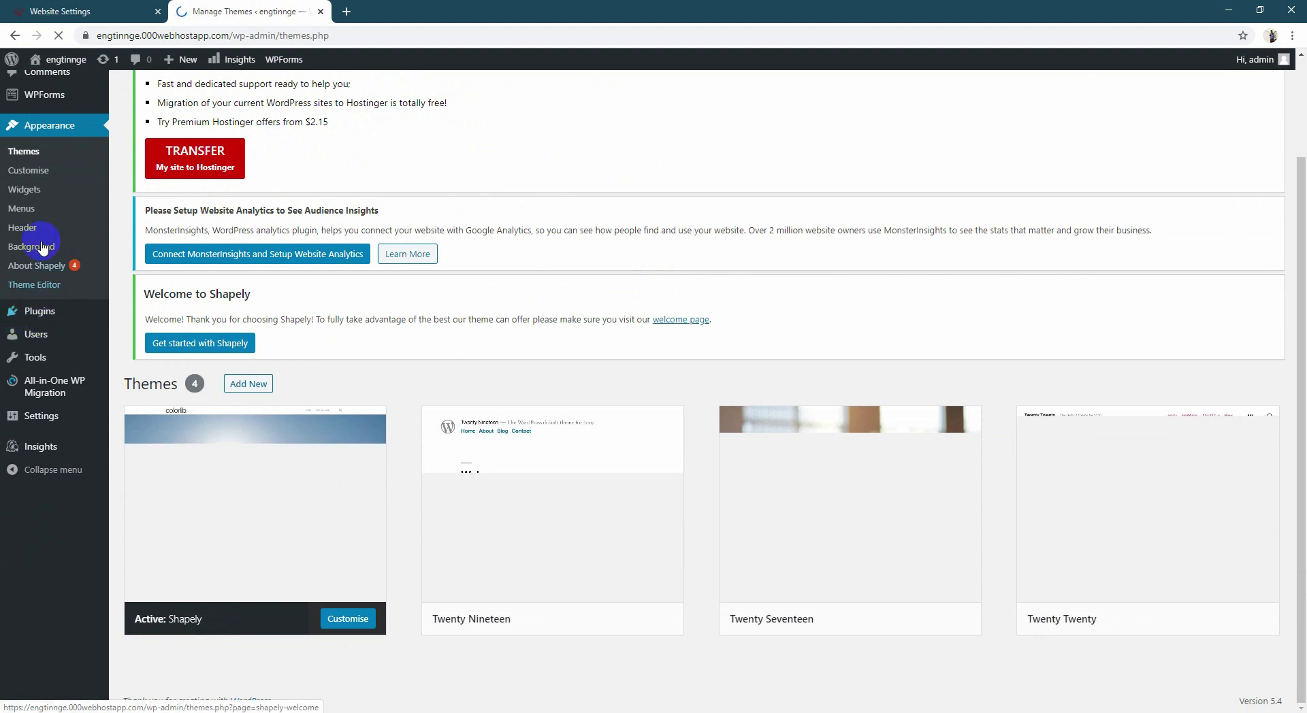
{"action": "mouse_move", "coordinate": [571, 490]}
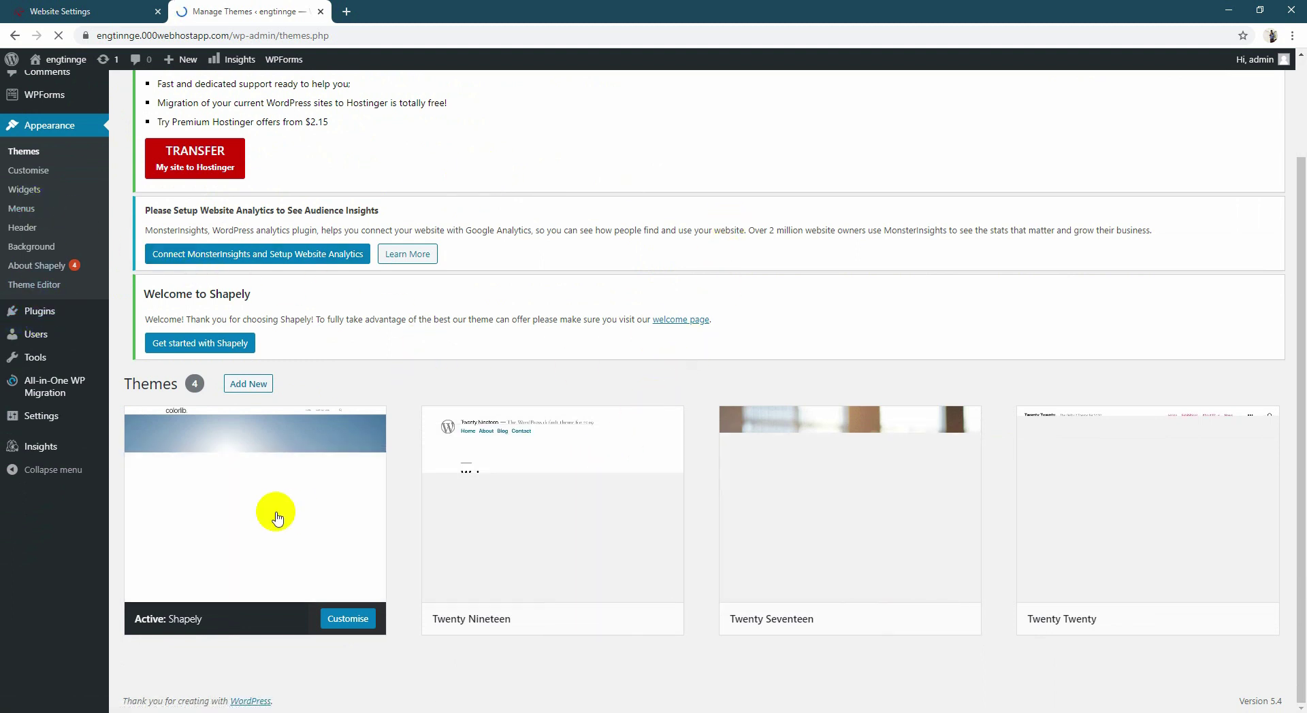
{"action": "mouse_move", "coordinate": [770, 510]}
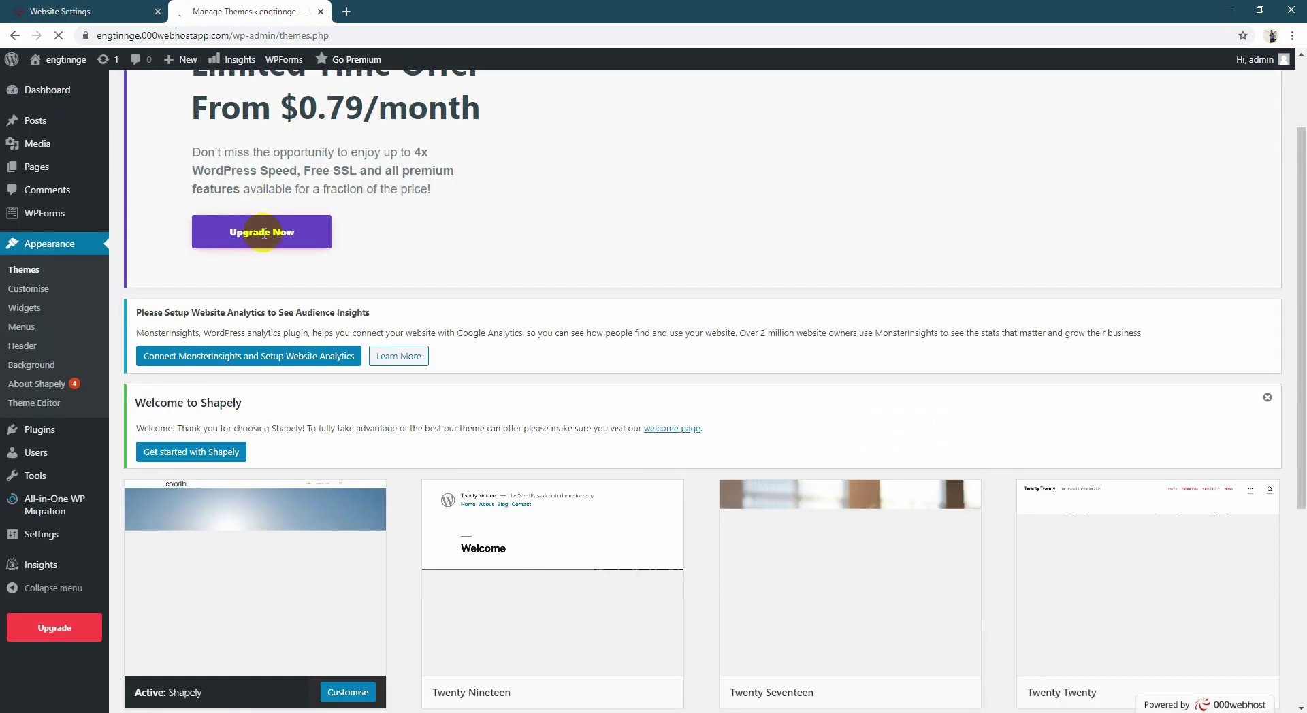
{"action": "scroll", "coordinate": [817, 417], "scroll_direction": "down", "scroll_amount": 5}
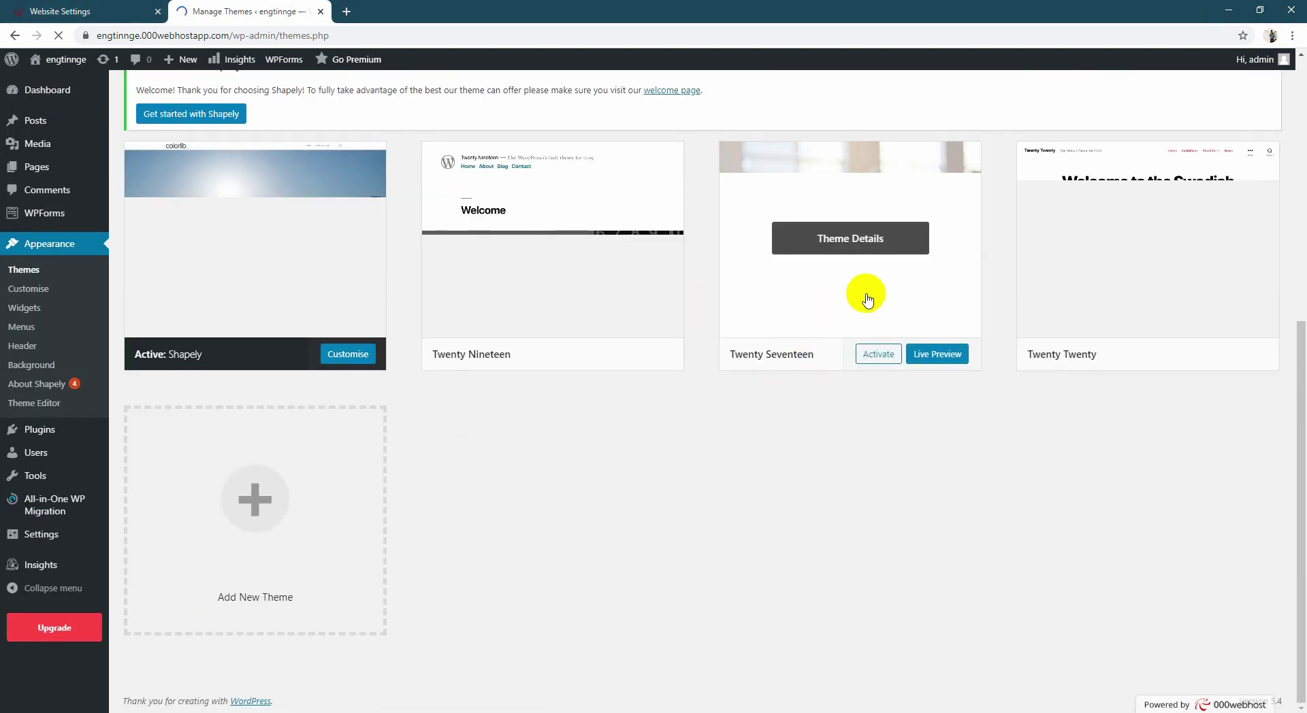
{"action": "left_click", "coordinate": [92, 11]}
{"action": "scroll", "coordinate": [140, 286], "scroll_direction": "up", "scroll_amount": 1}
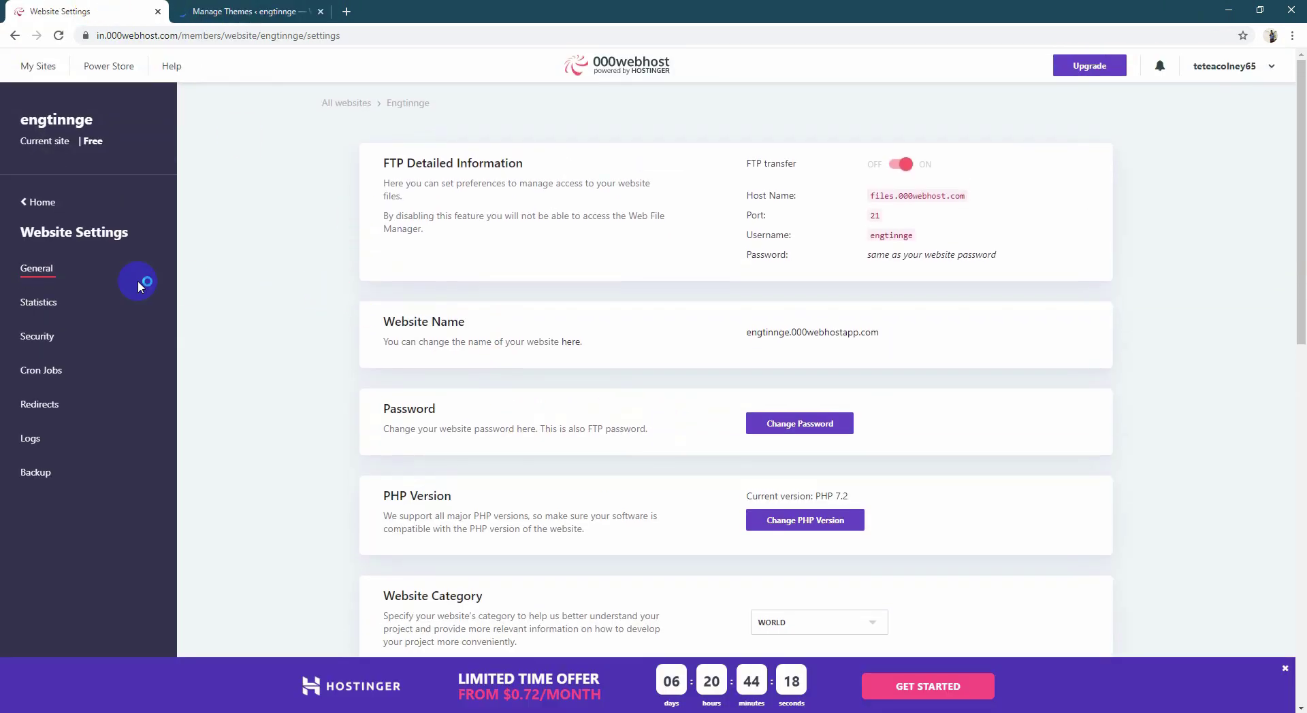
Step: Delete the existing engtinnge.tk domain under Tools > Set Web Address
{"action": "left_click", "coordinate": [42, 202]}
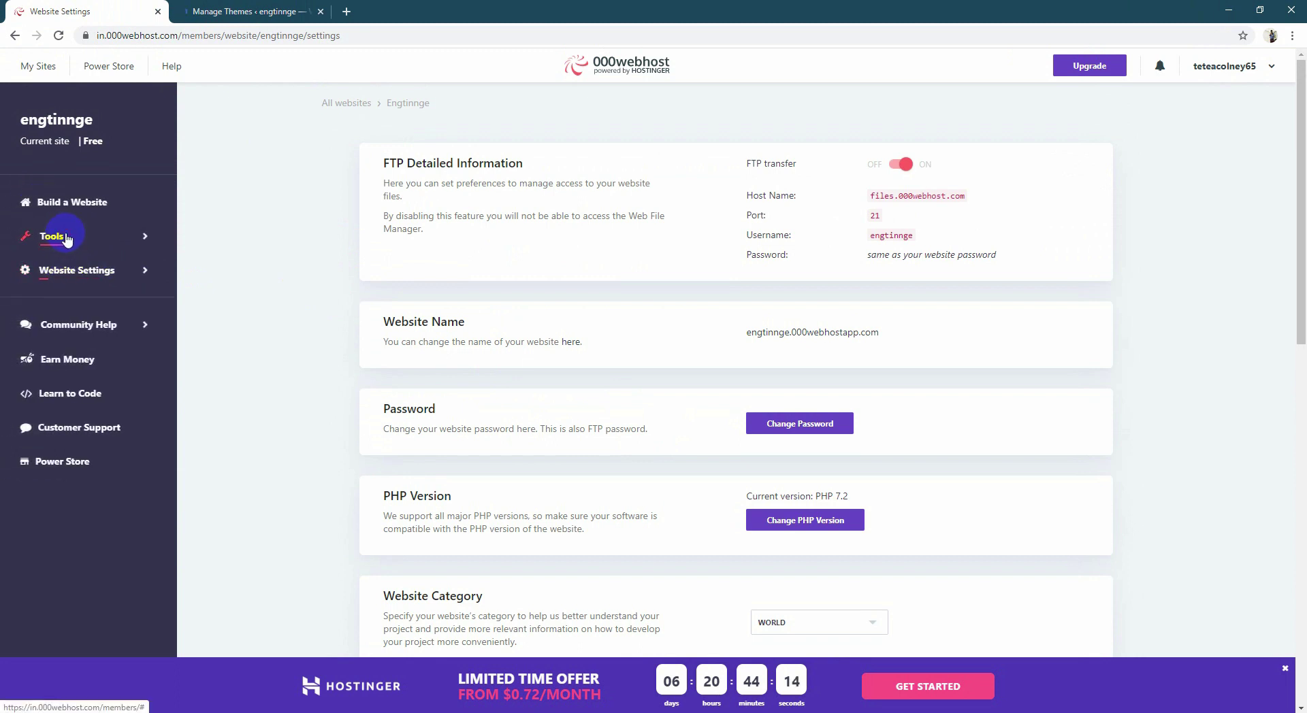
{"action": "left_click", "coordinate": [66, 238]}
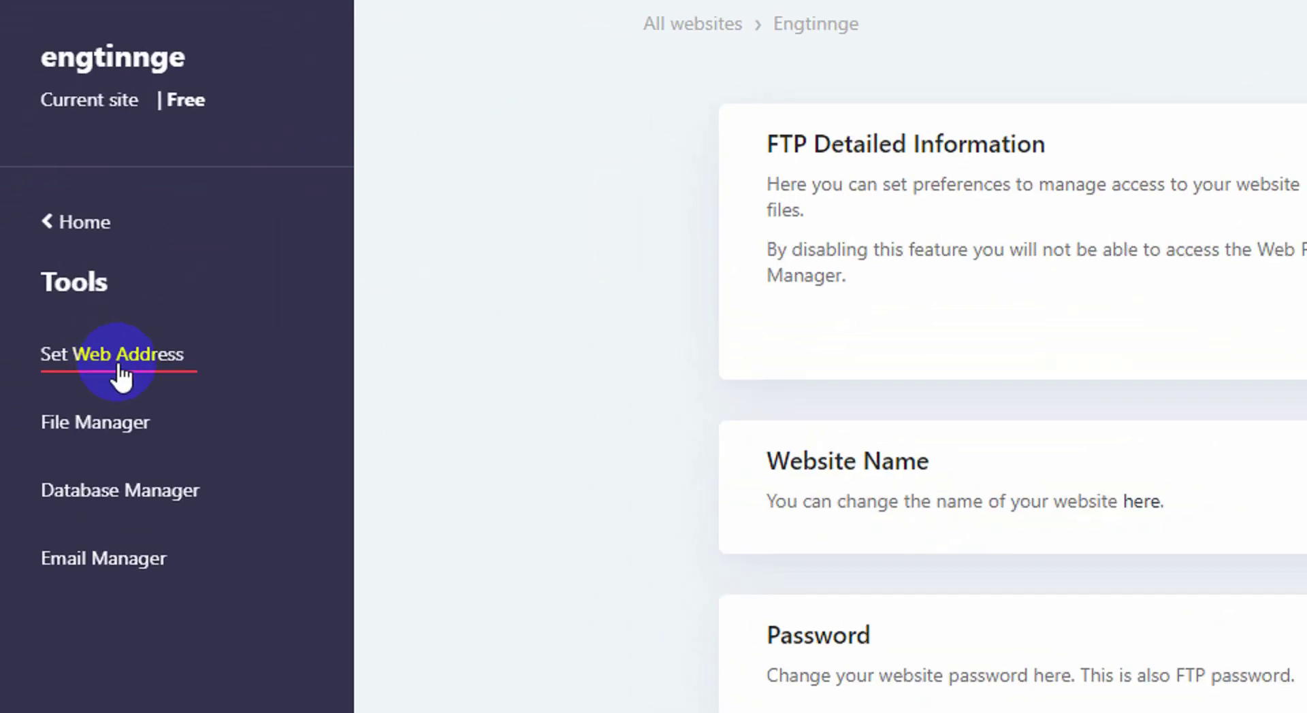
{"action": "left_click", "coordinate": [120, 369]}
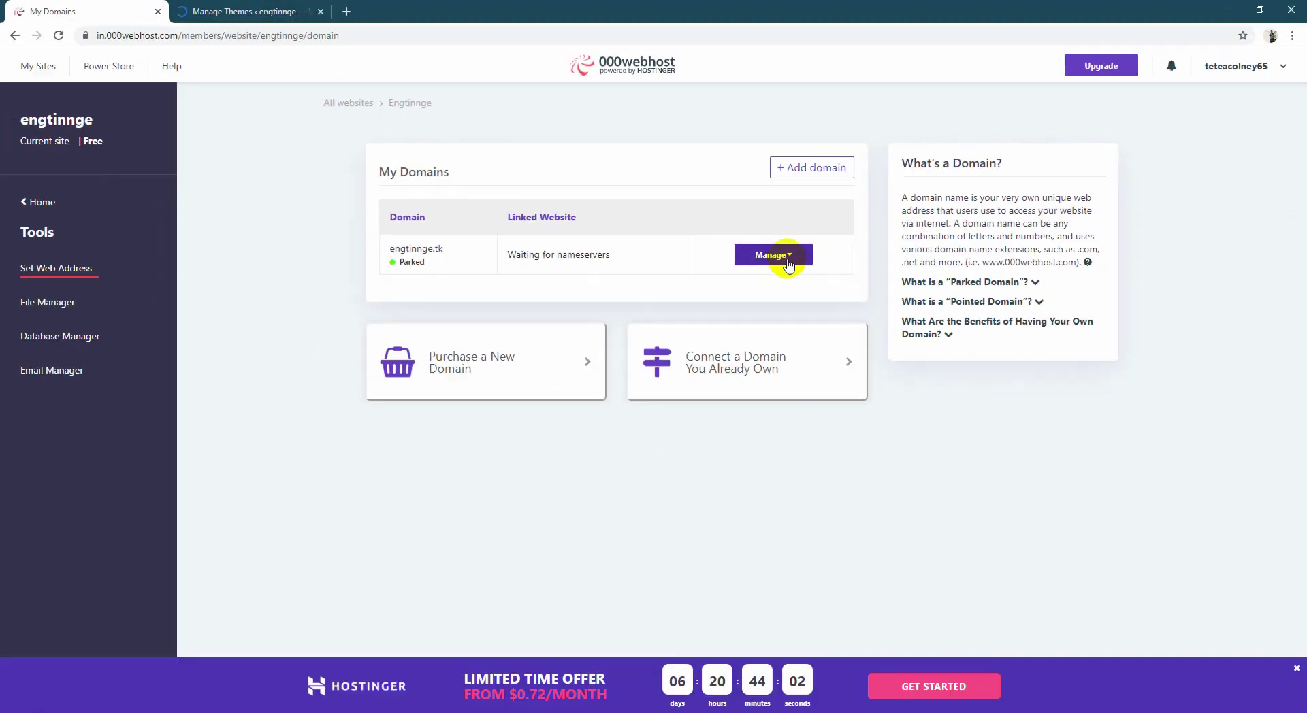
{"action": "left_click", "coordinate": [1157, 341]}
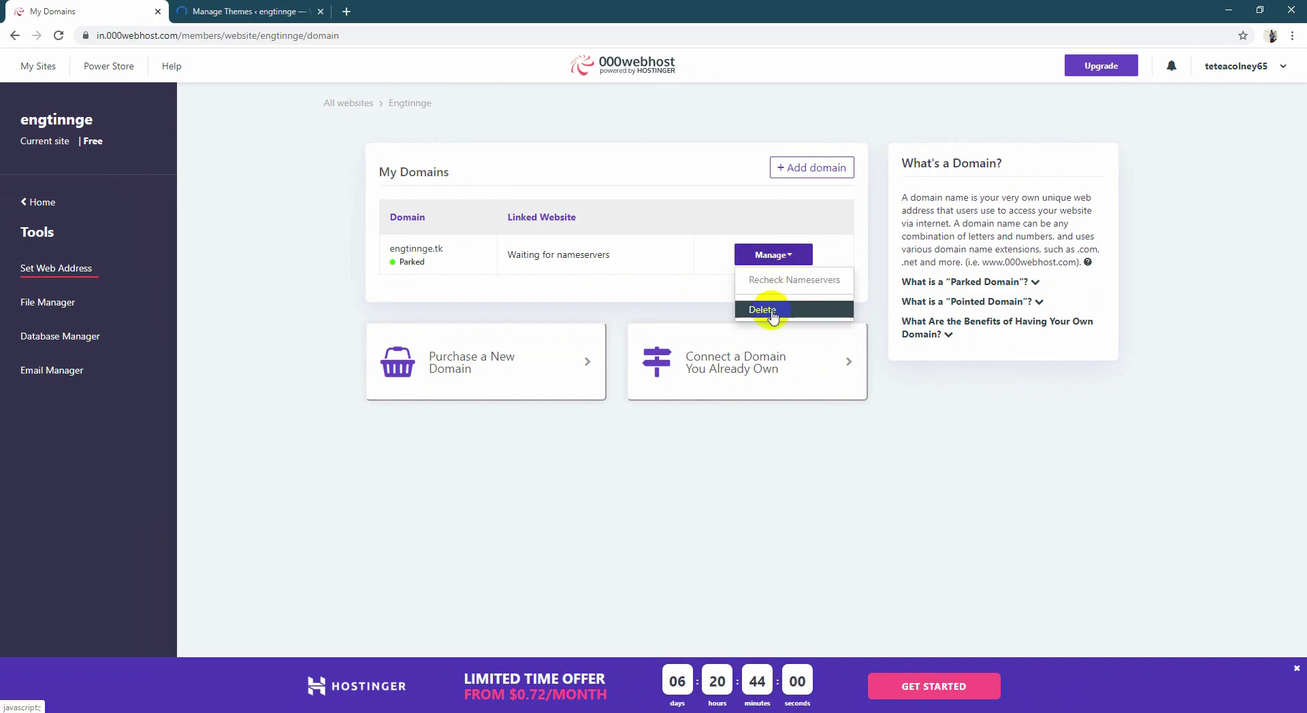
{"action": "left_click", "coordinate": [772, 311]}
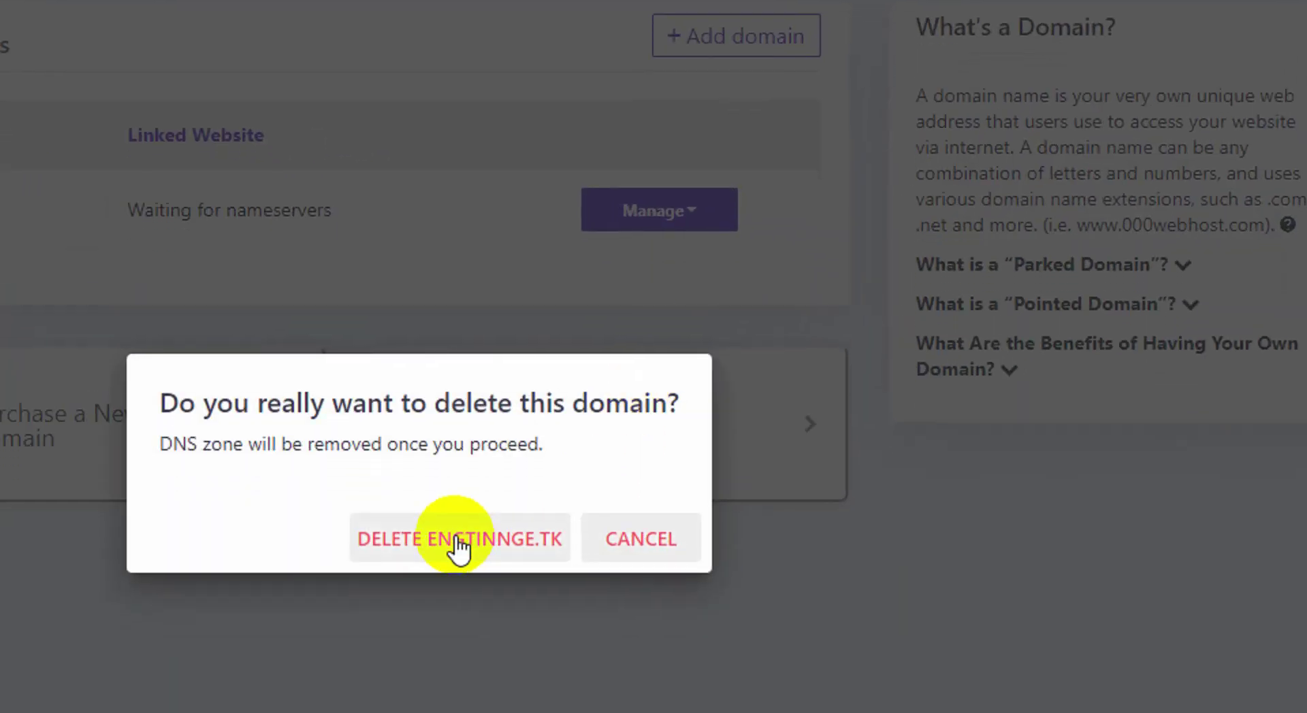
{"action": "left_click", "coordinate": [672, 416]}
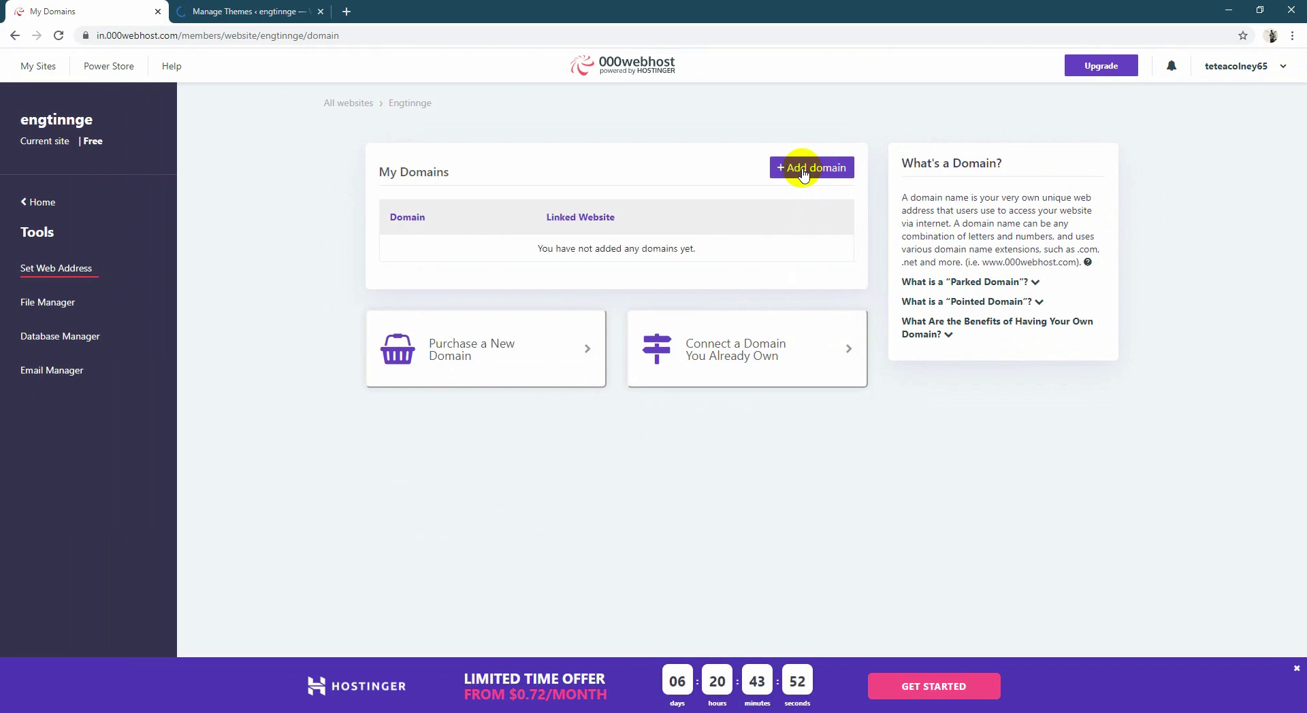
Step: Park engtinnge.tk again as a new domain on the site
{"action": "left_click", "coordinate": [803, 170]}
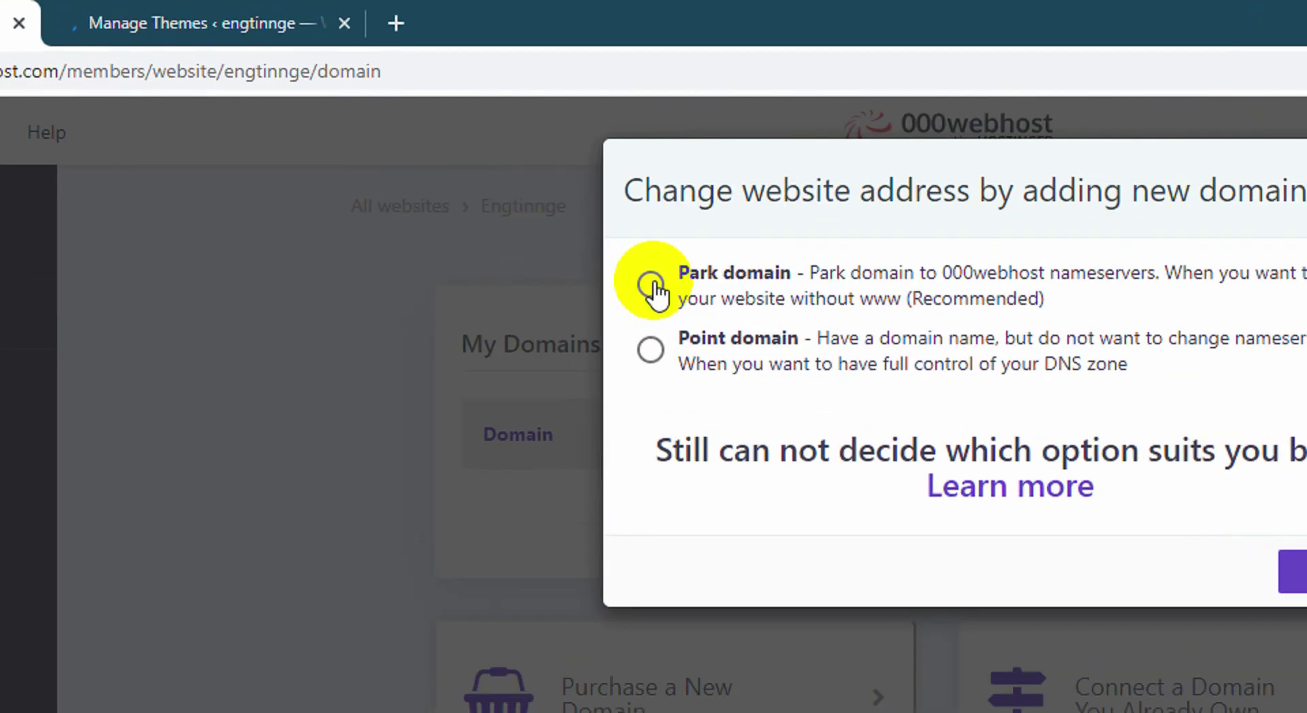
{"action": "left_click", "coordinate": [650, 284]}
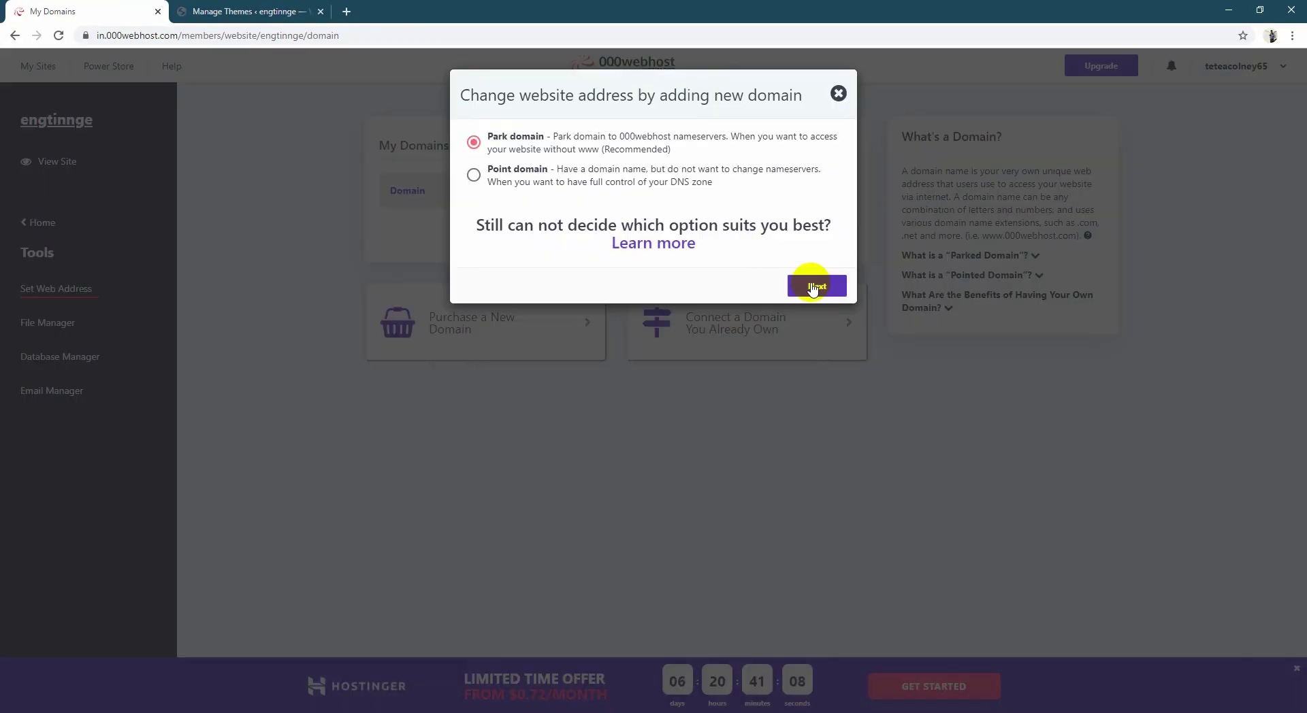
{"action": "left_click", "coordinate": [1292, 571]}
{"action": "left_click", "coordinate": [652, 199]}
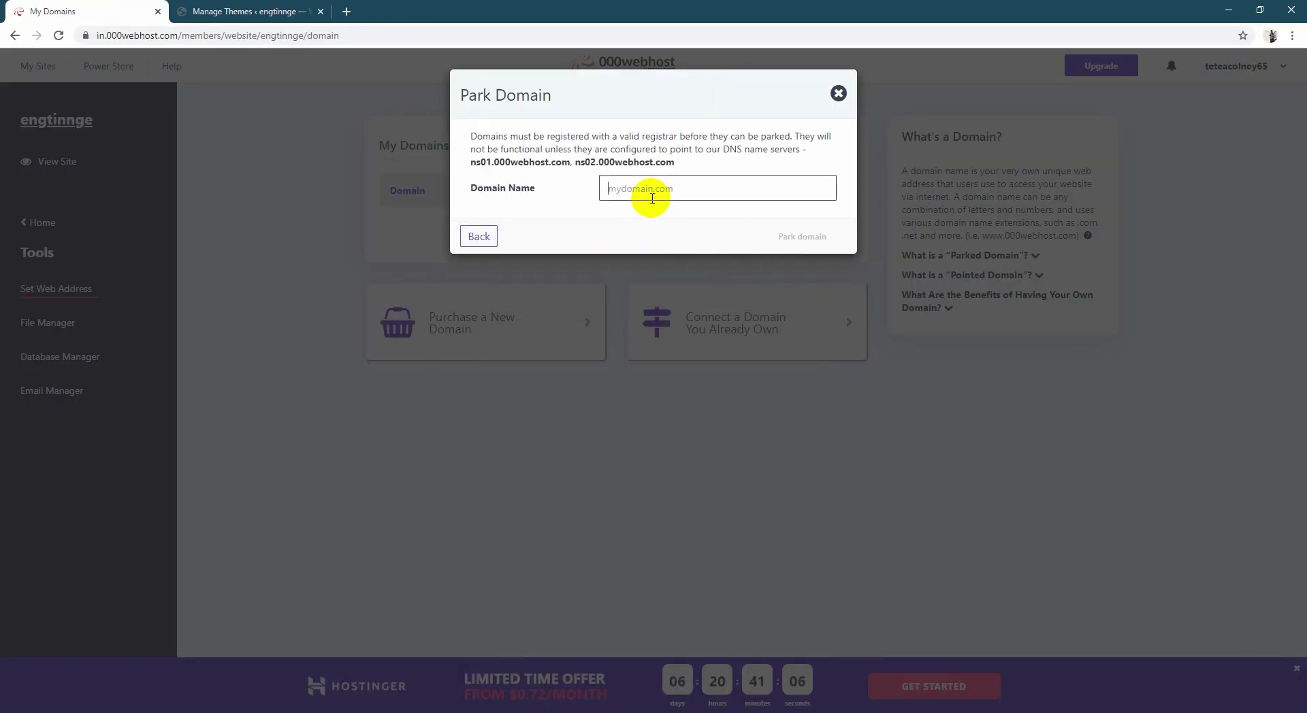
{"action": "type", "text": "engtinnge.tk"}
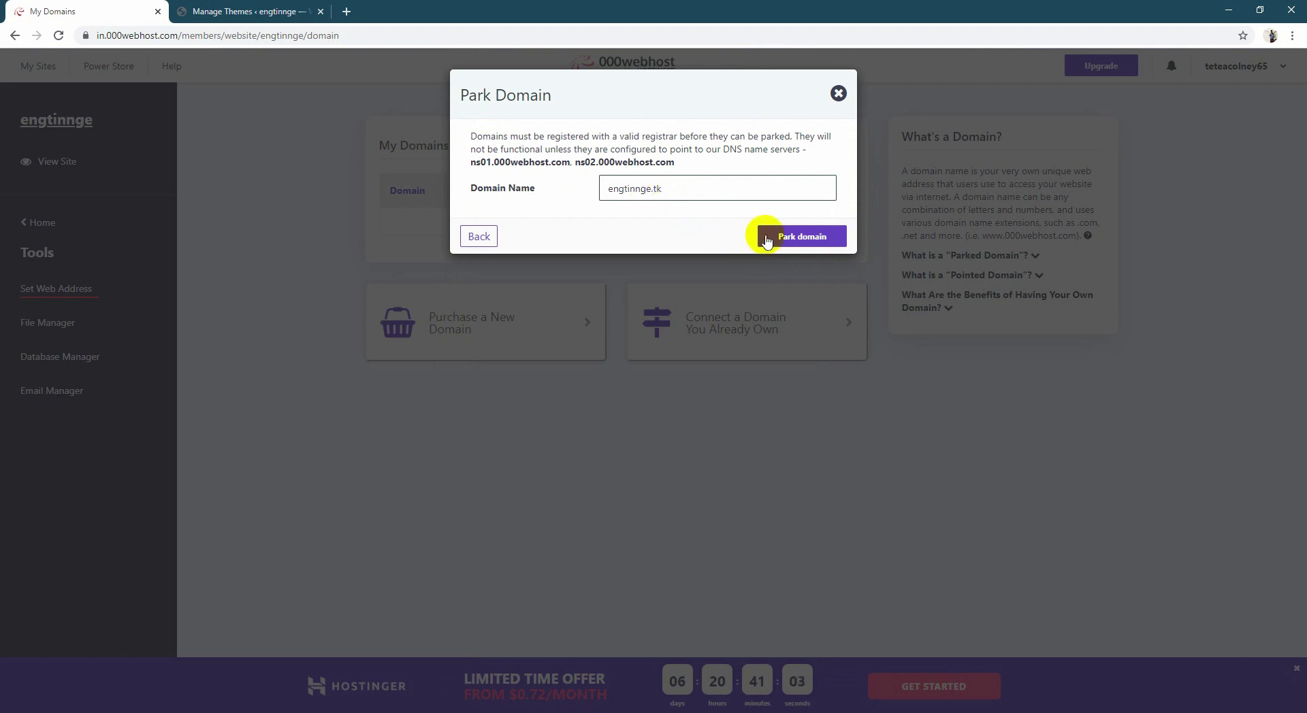
{"action": "left_click", "coordinate": [802, 235]}
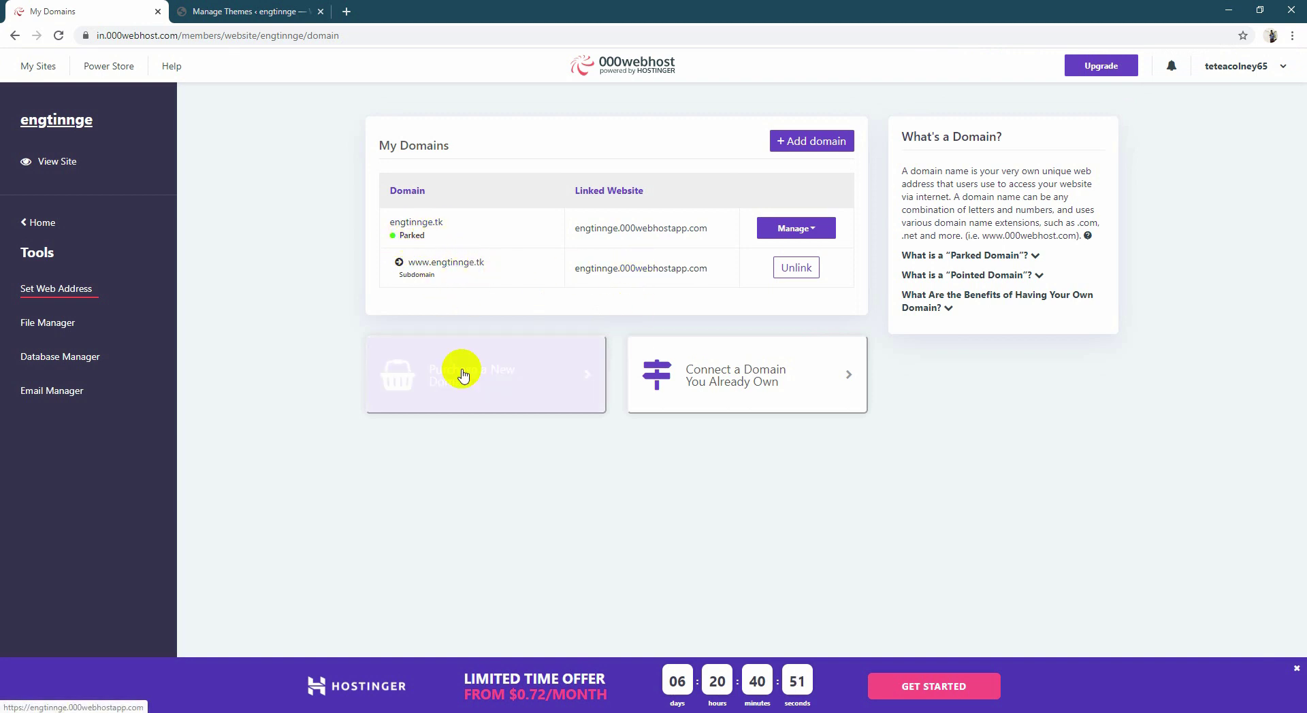
Step: Reload the WordPress Themes page
{"action": "left_click", "coordinate": [227, 7]}
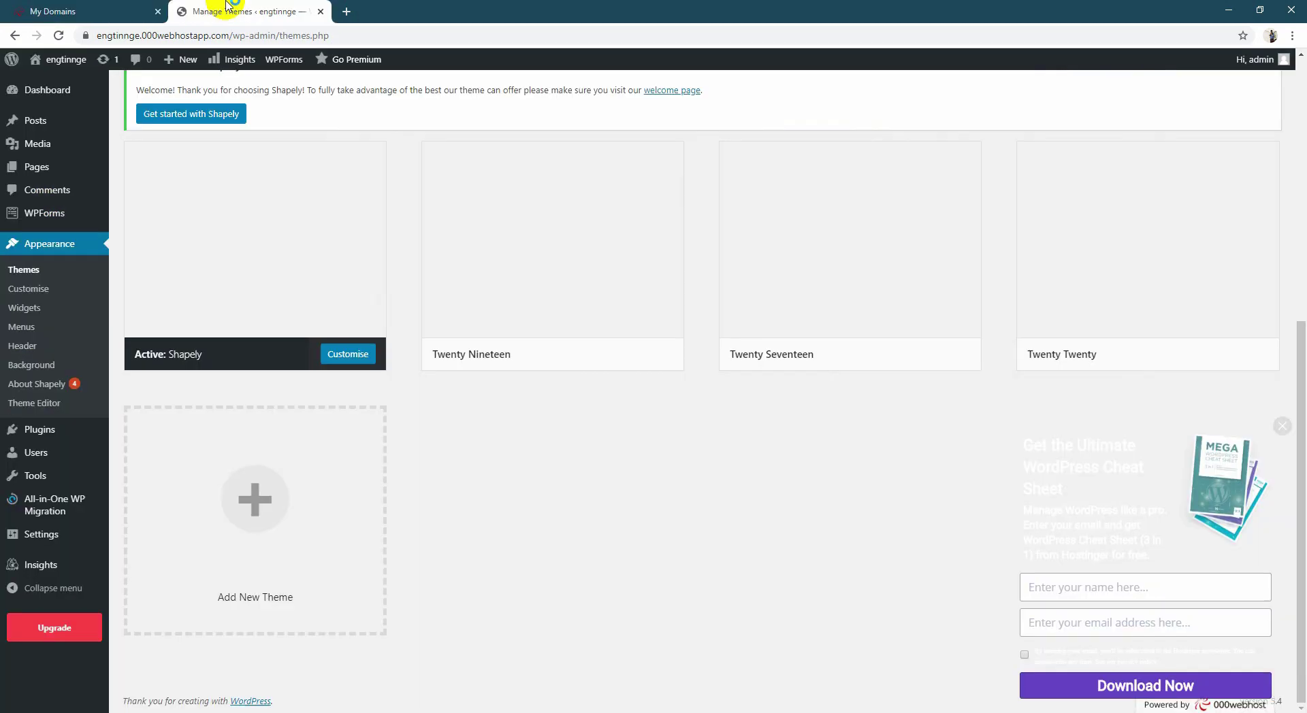
{"action": "scroll", "coordinate": [419, 316], "scroll_direction": "up", "scroll_amount": 3}
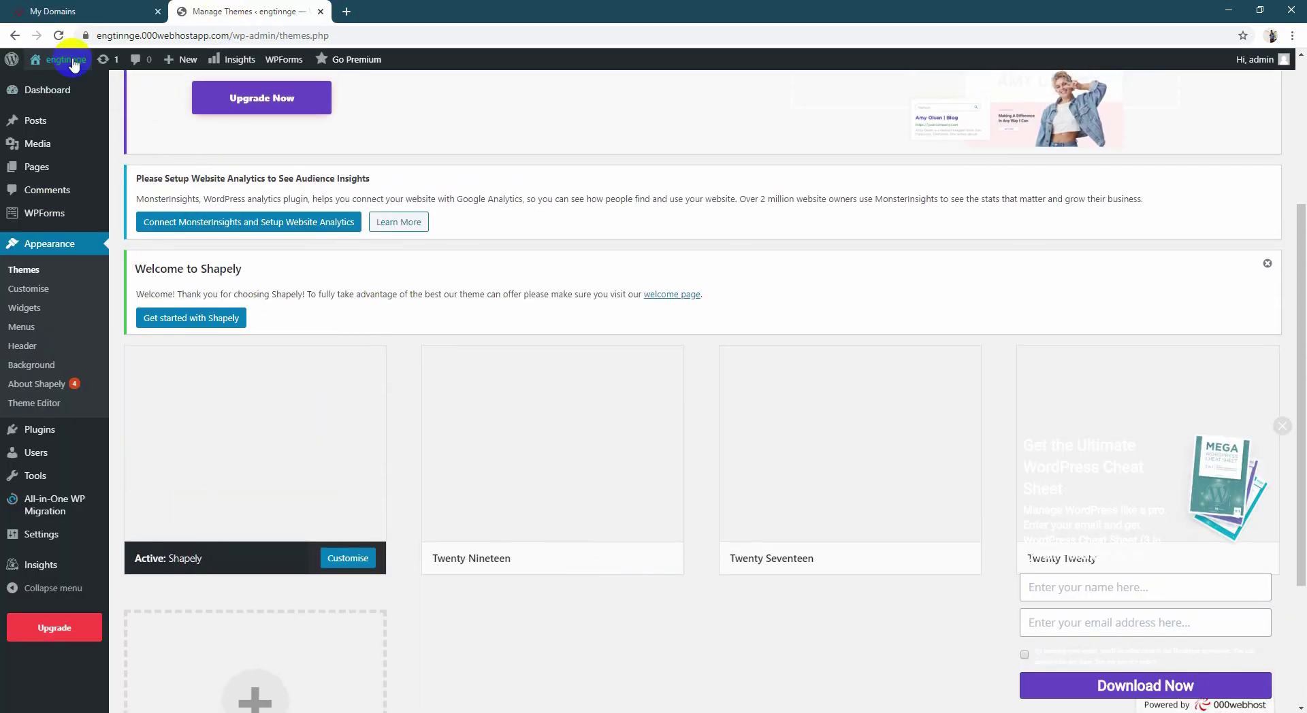
{"action": "left_click", "coordinate": [60, 36]}
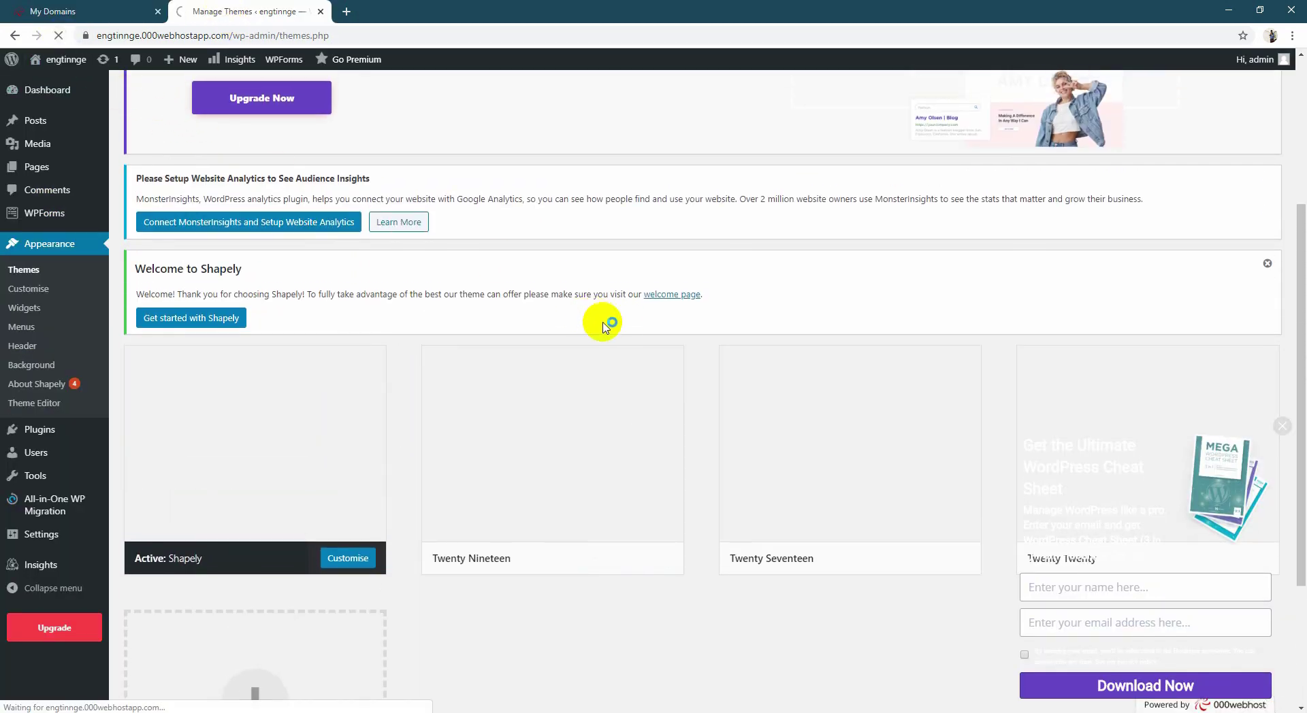
Step: Load engtinnge.tk in a new tab to see the live blog with its Hello world! post
{"action": "left_click", "coordinate": [35, 7]}
{"action": "left_click", "coordinate": [345, 11]}
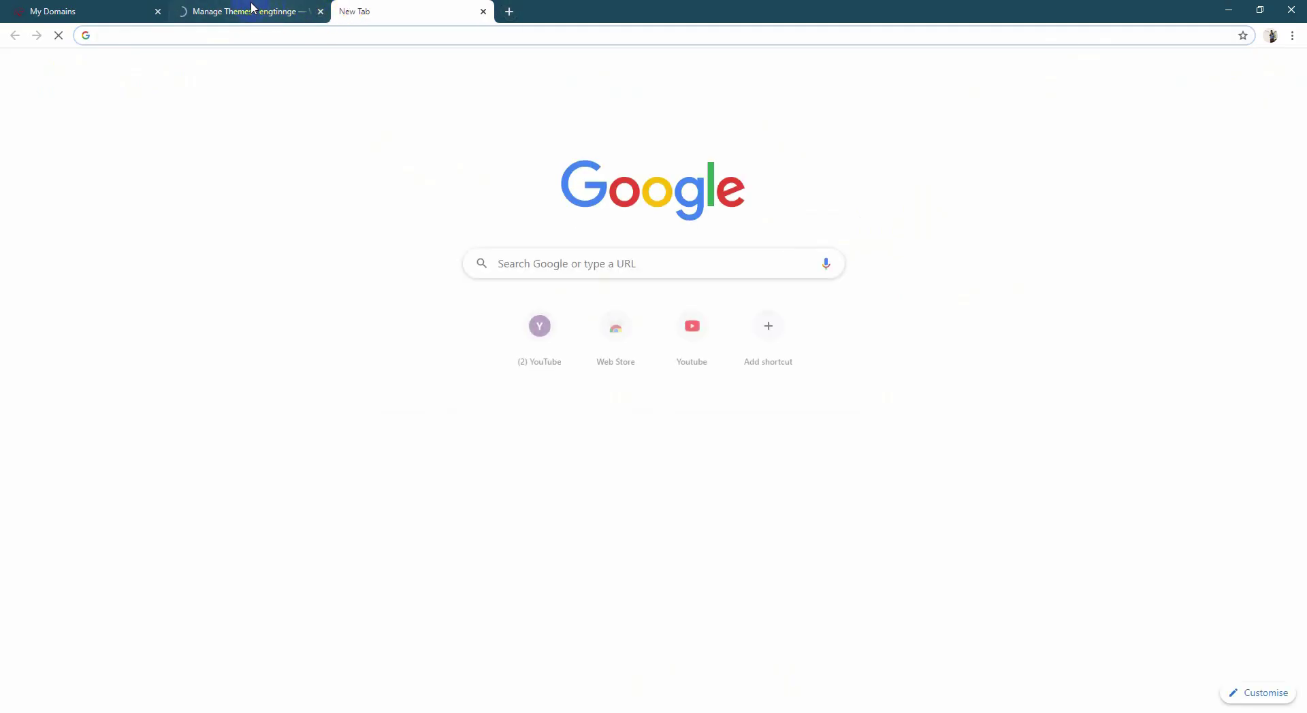
{"action": "type", "text": "e"}
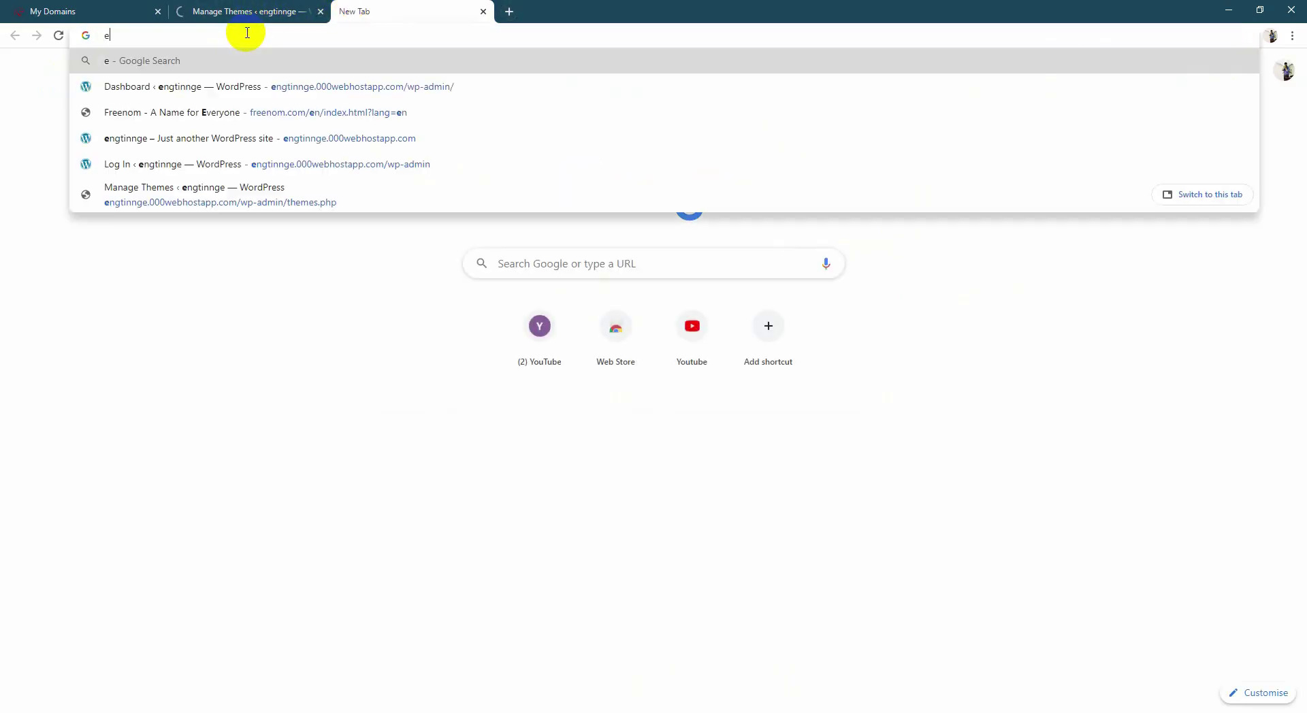
{"action": "type", "text": "ngti"}
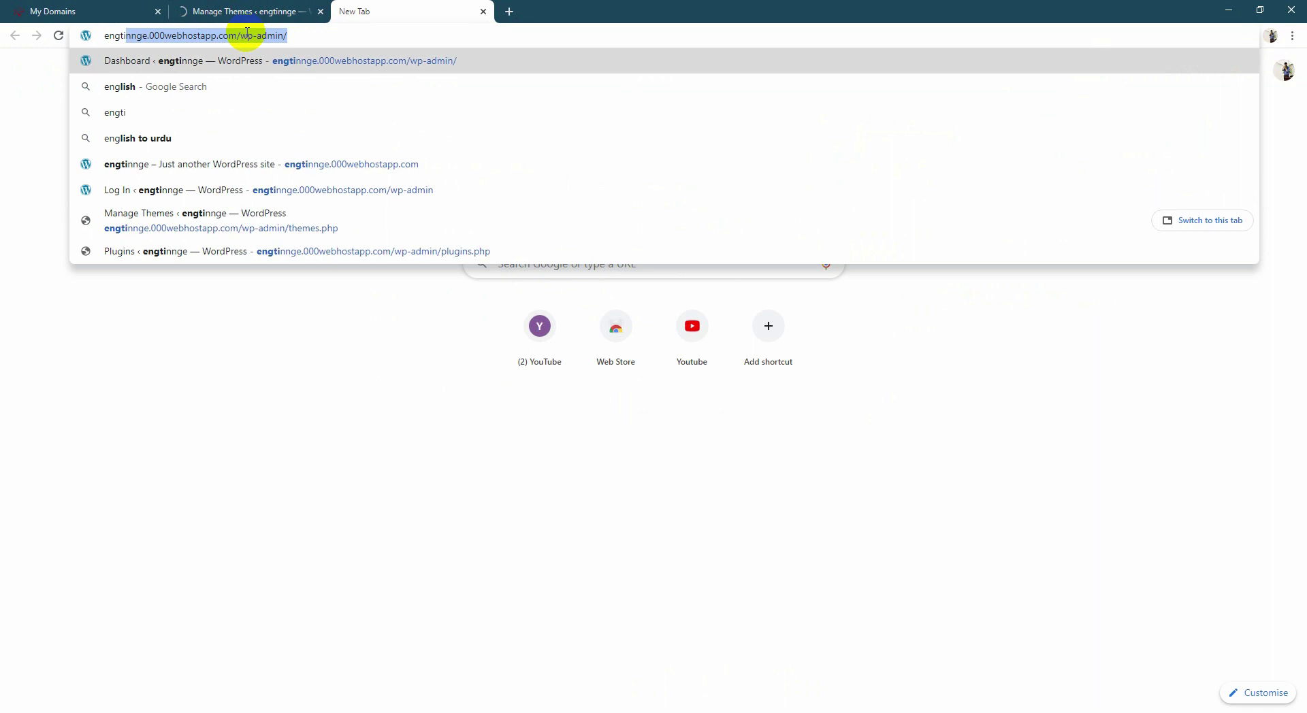
{"action": "type", "text": "nnge.tk"}
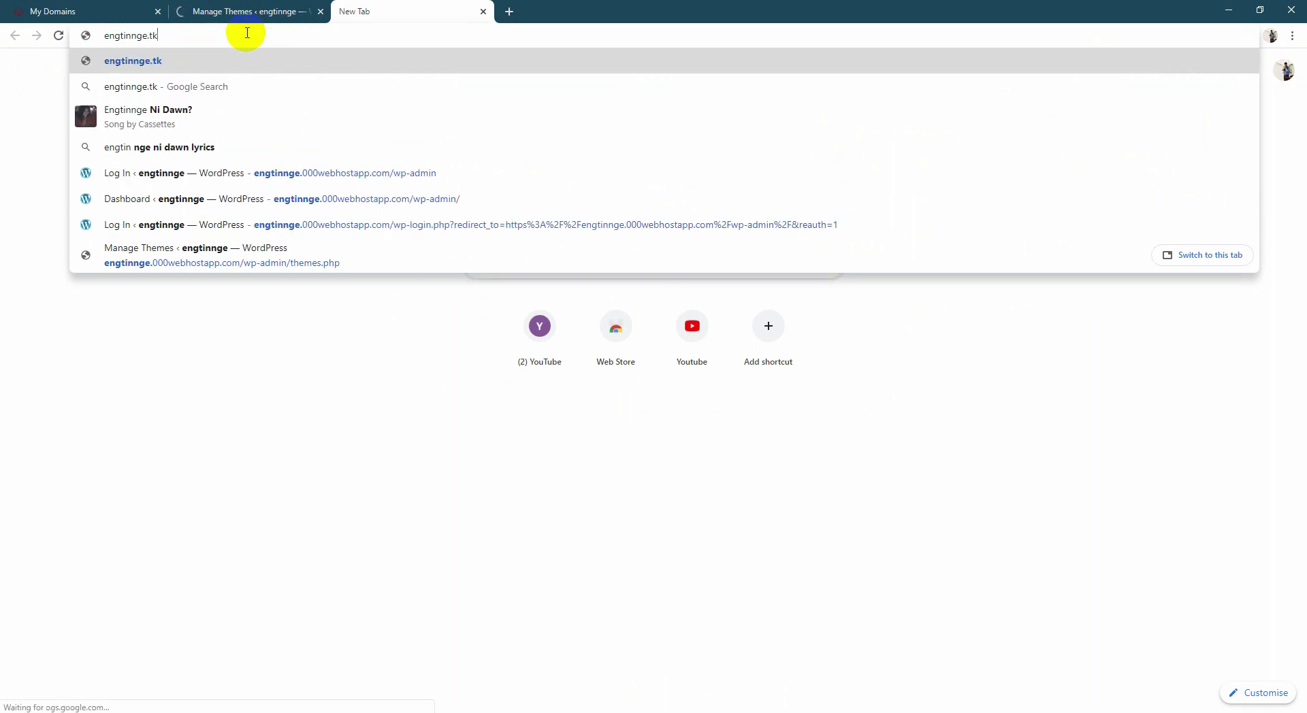
{"action": "key", "text": "Return"}
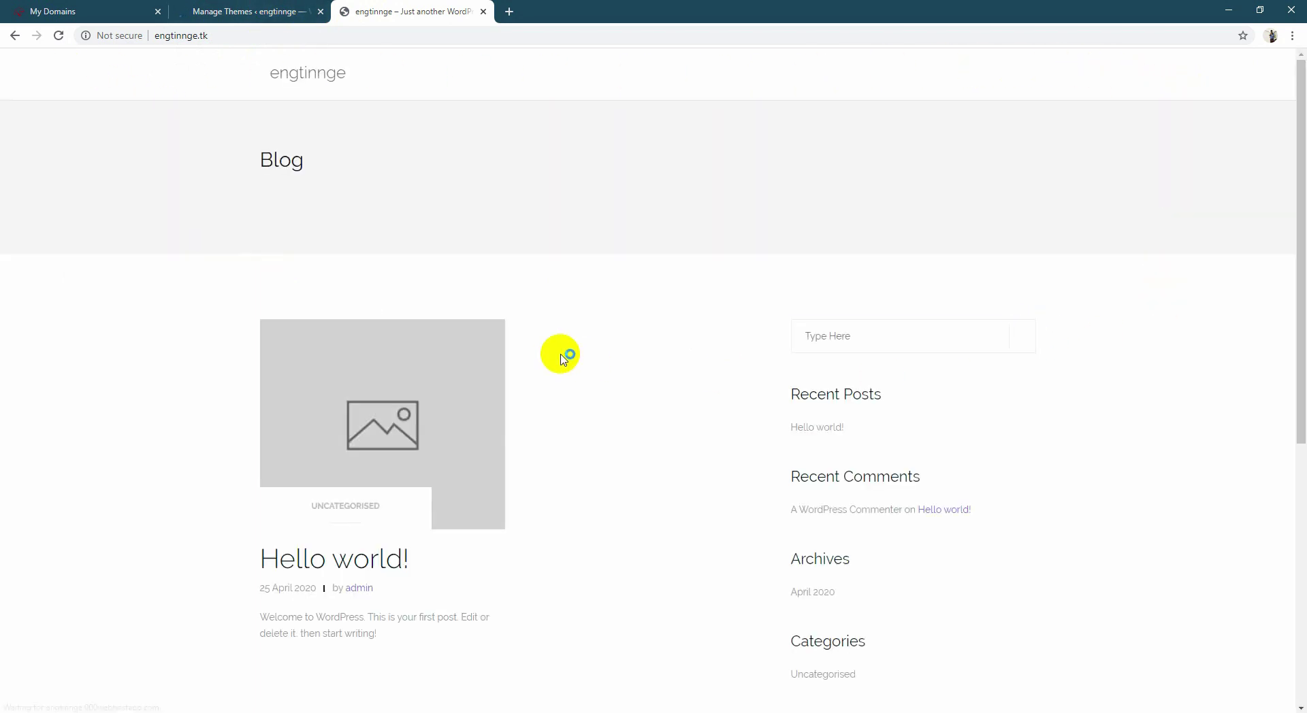
Step: Scroll through the live engtinnge.tk site and point out the theme credit in the footer
{"action": "scroll", "coordinate": [600, 277], "scroll_direction": "down", "scroll_amount": 6}
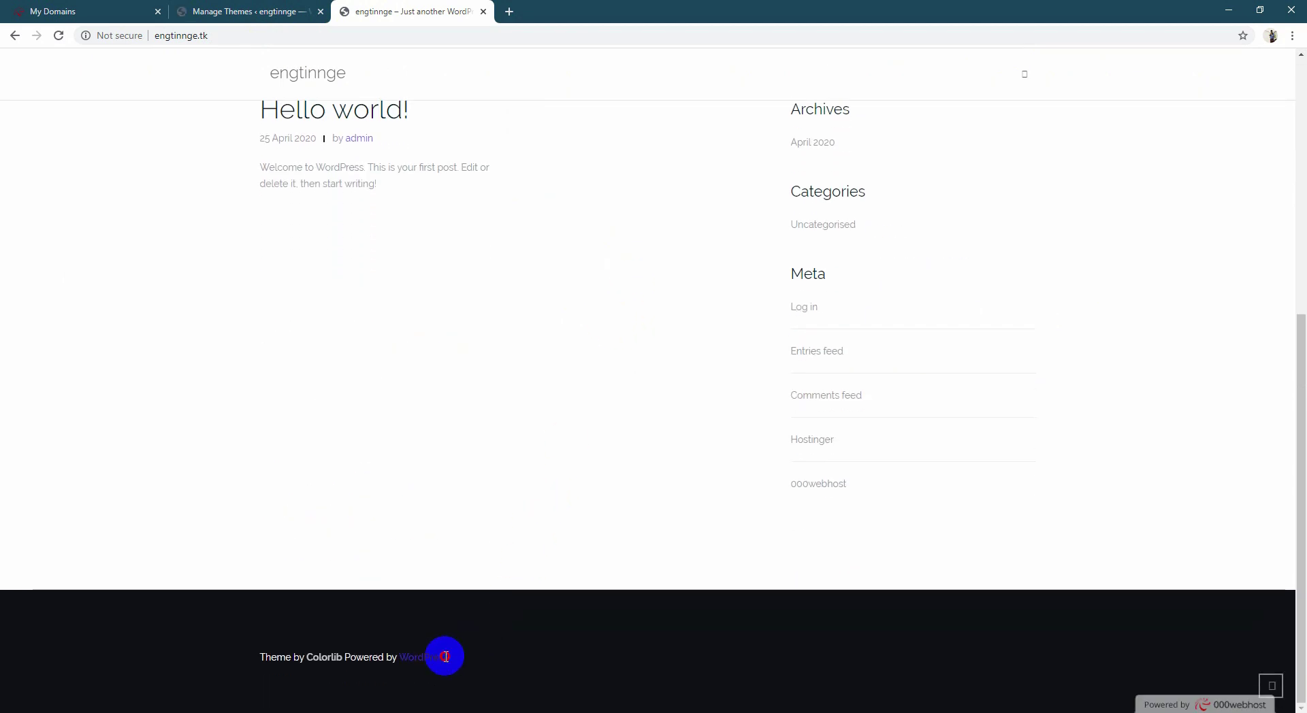
{"action": "left_click_drag", "start_coordinate": [449, 655], "coordinate": [259, 657]}
{"action": "left_click", "coordinate": [637, 666]}
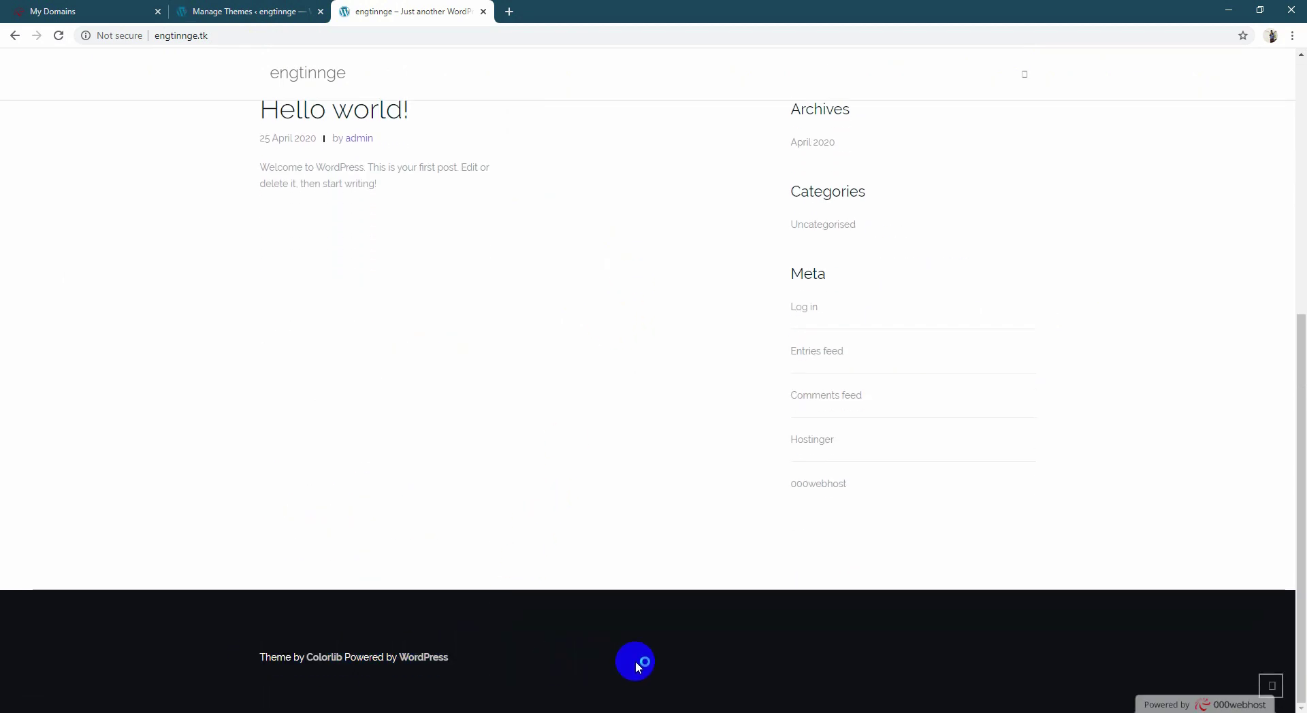
{"action": "scroll", "coordinate": [705, 654], "scroll_direction": "up", "scroll_amount": 6}
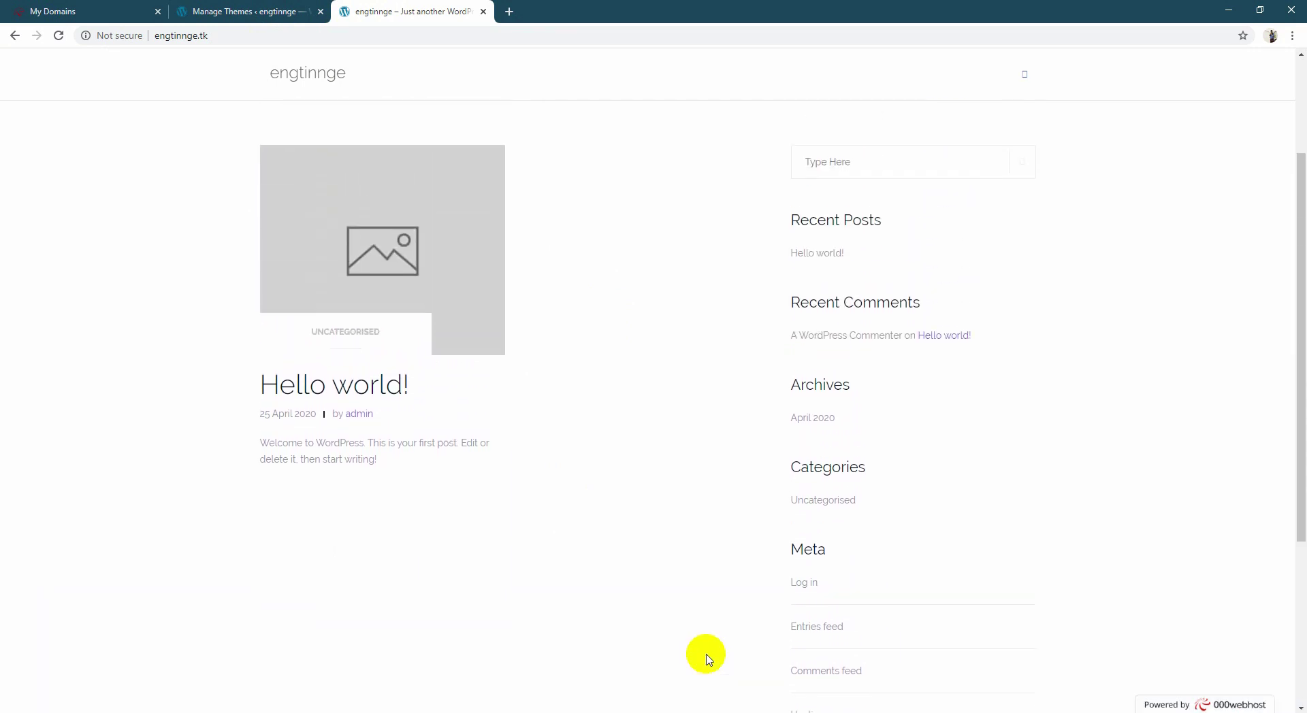
{"action": "scroll", "coordinate": [643, 626], "scroll_direction": "up", "scroll_amount": 1}
{"action": "scroll", "coordinate": [637, 623], "scroll_direction": "down", "scroll_amount": 6}
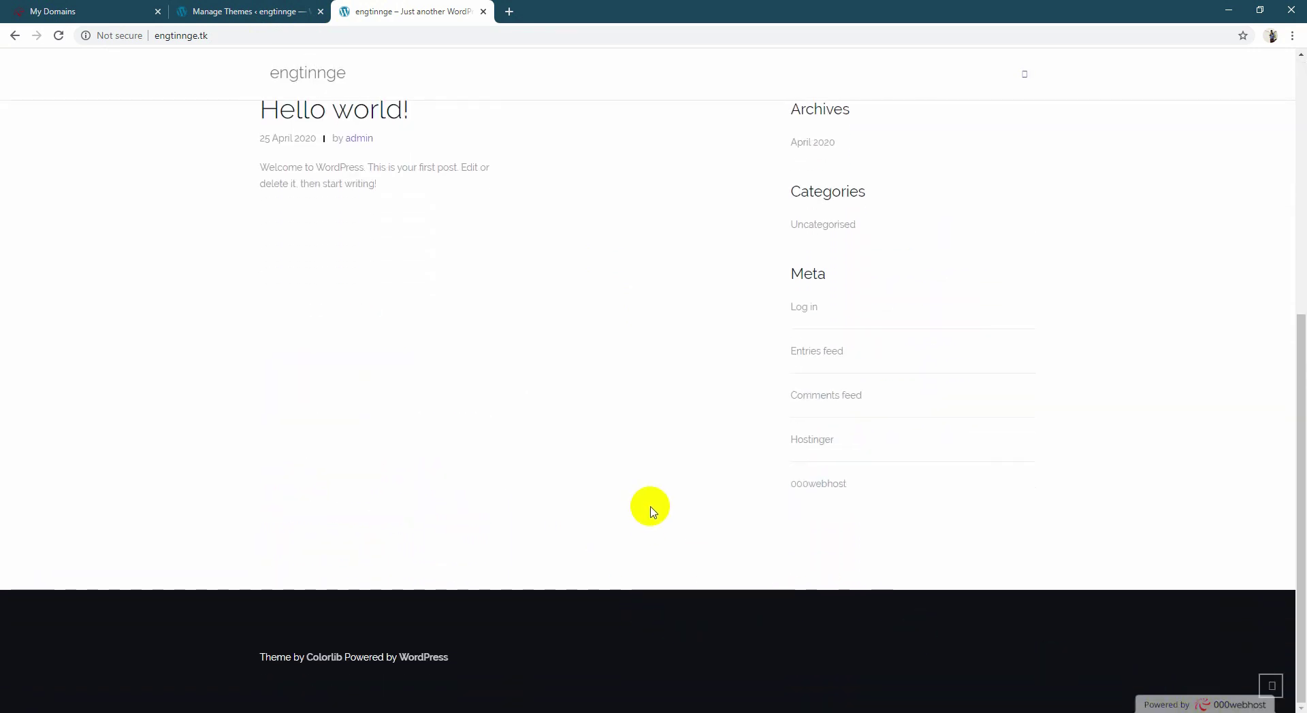
{"action": "scroll", "coordinate": [649, 507], "scroll_direction": "up", "scroll_amount": 6}
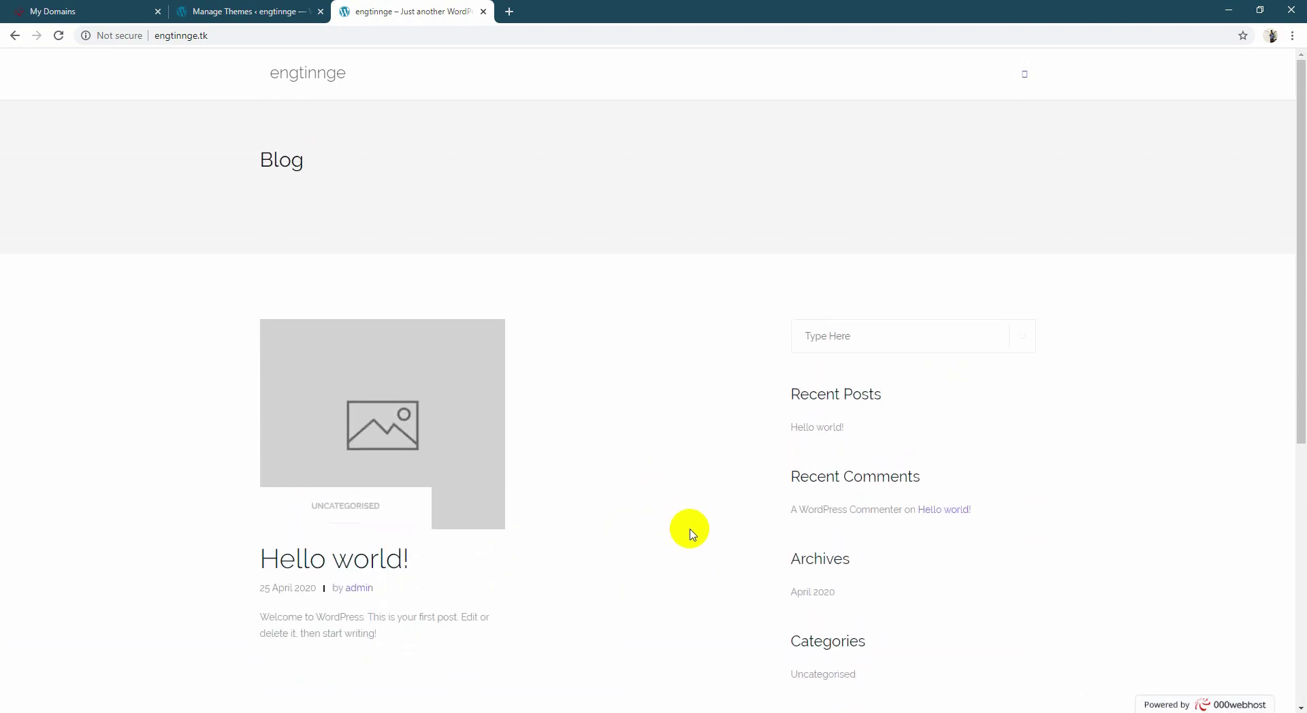
Step: Close the Hostinger cheat-sheet popup on the Themes page and return to the 000webhost domains list
{"action": "left_click", "coordinate": [228, 12]}
{"action": "left_click", "coordinate": [63, 10]}
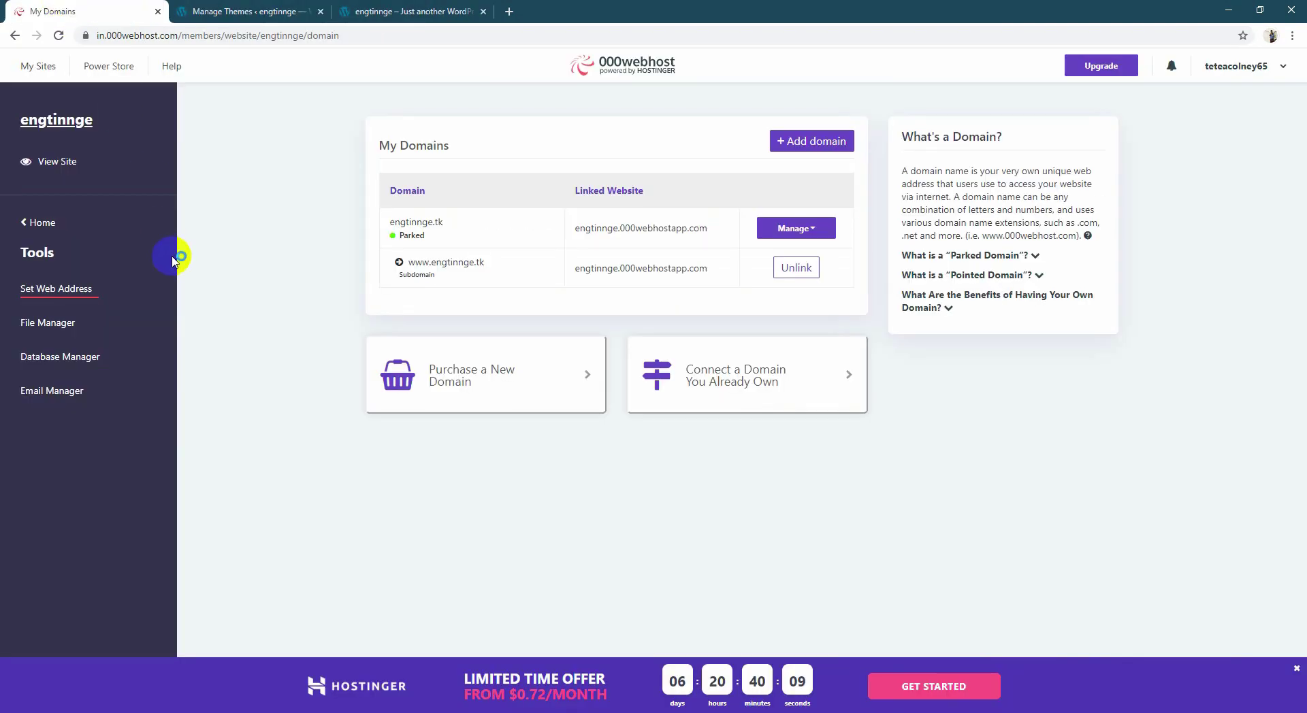
{"action": "left_click", "coordinate": [41, 228]}
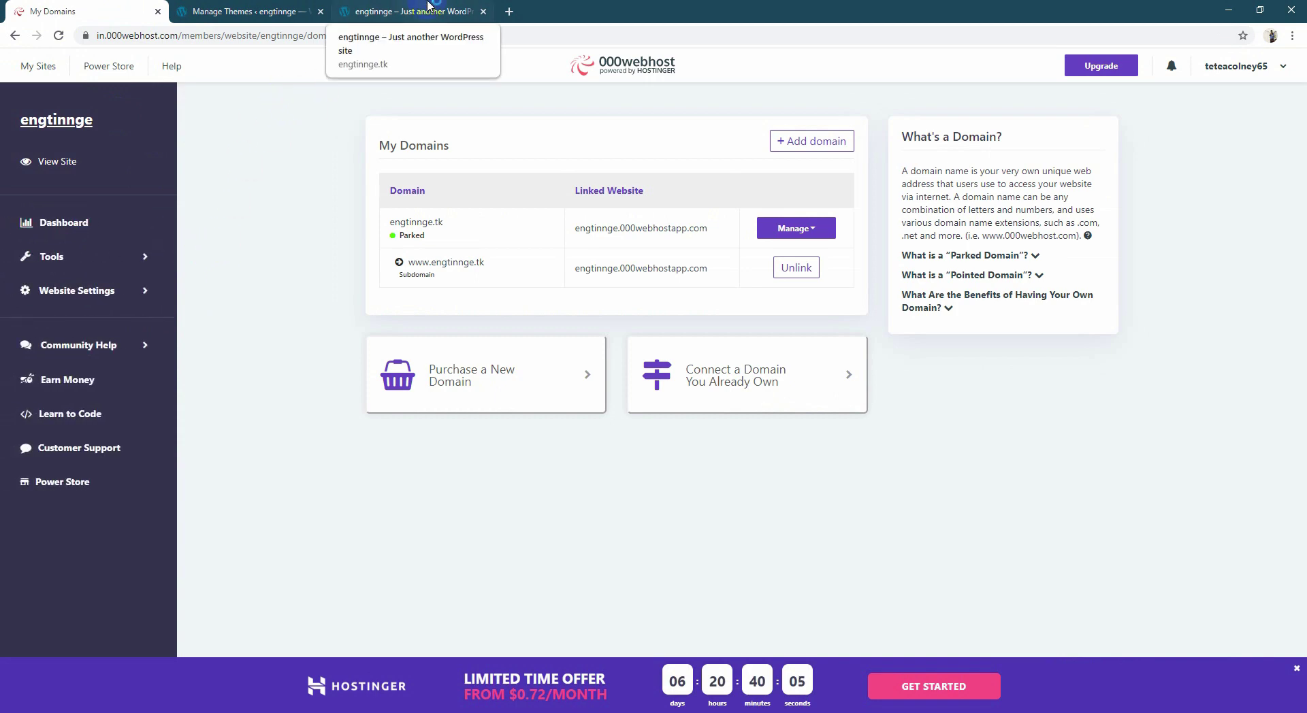
{"action": "left_click", "coordinate": [234, 8]}
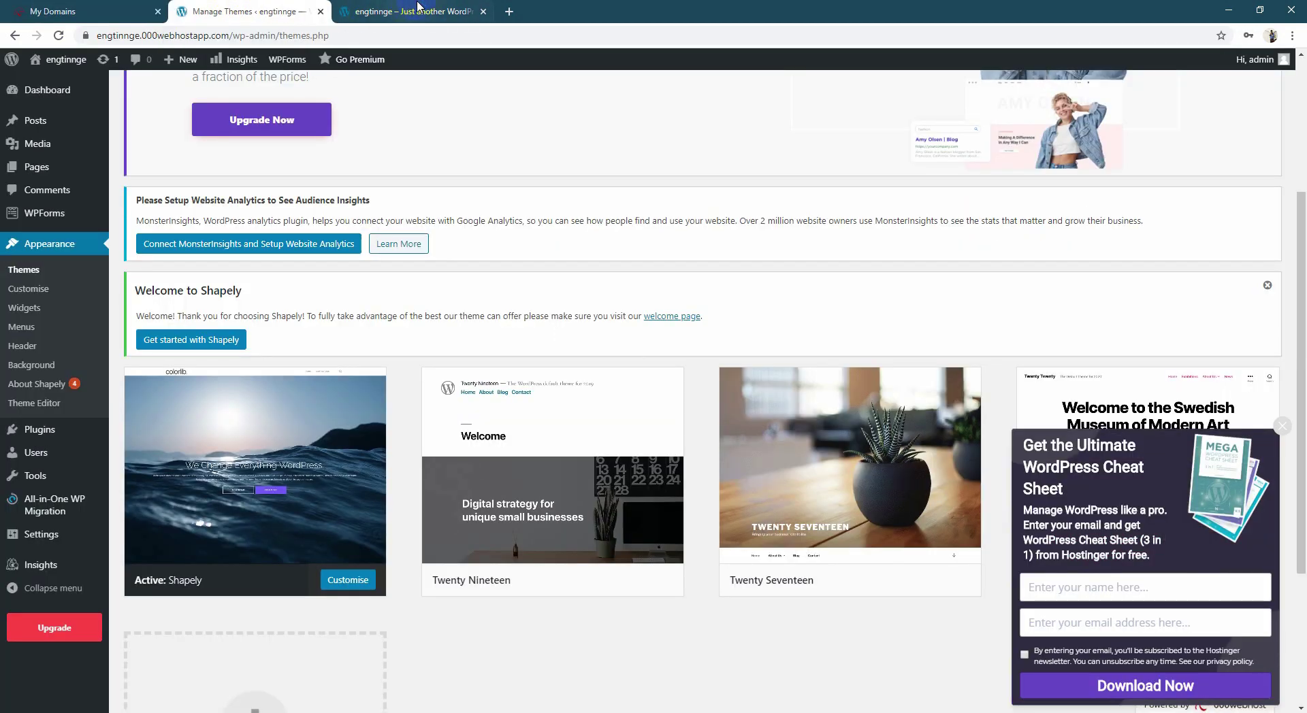
{"action": "left_click", "coordinate": [1281, 425]}
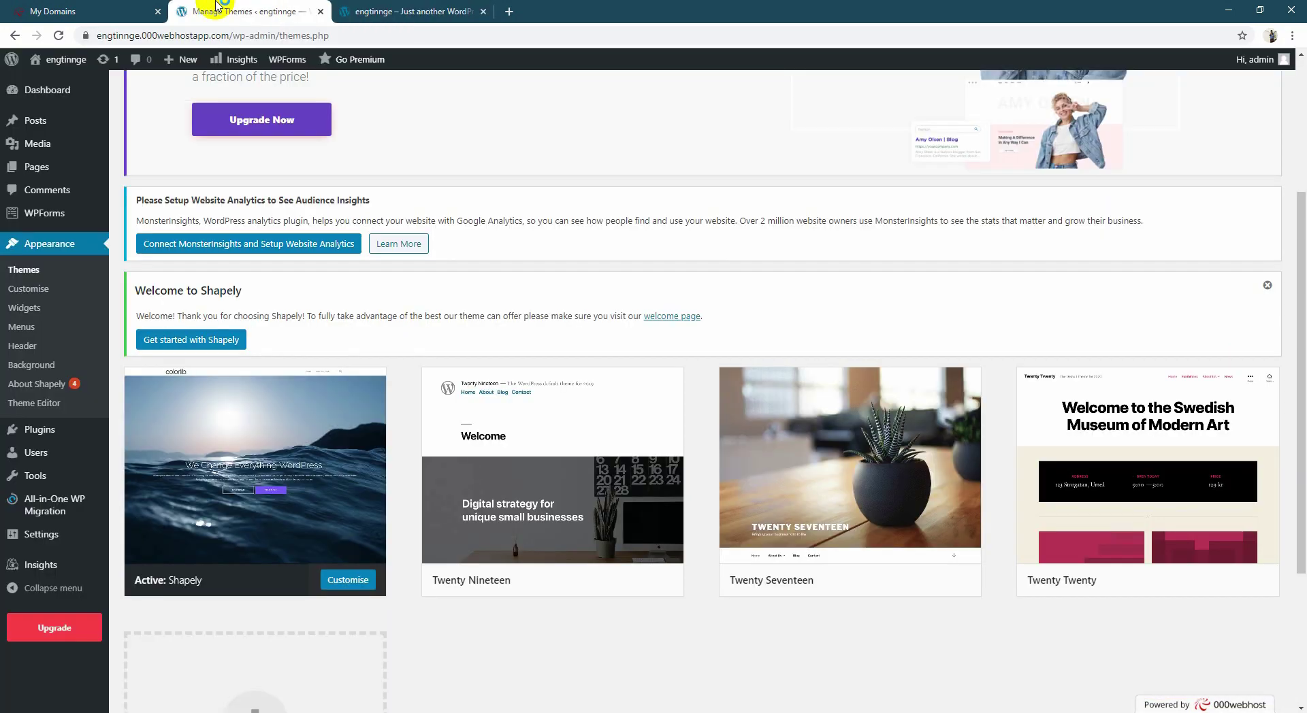
{"action": "left_click", "coordinate": [61, 11]}
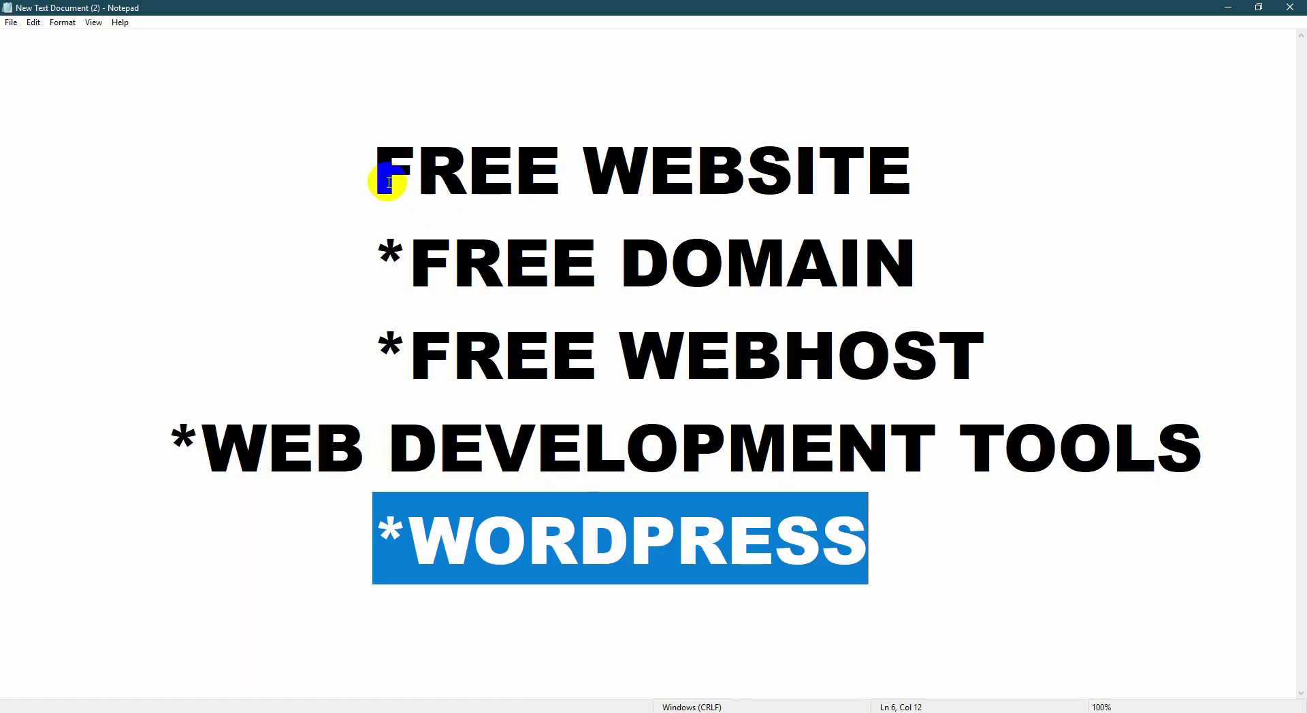
Step: Append ' - Freenom.com' to FREE DOMAIN and remove that line's indent
{"action": "left_click_drag", "start_coordinate": [381, 179], "coordinate": [922, 187]}
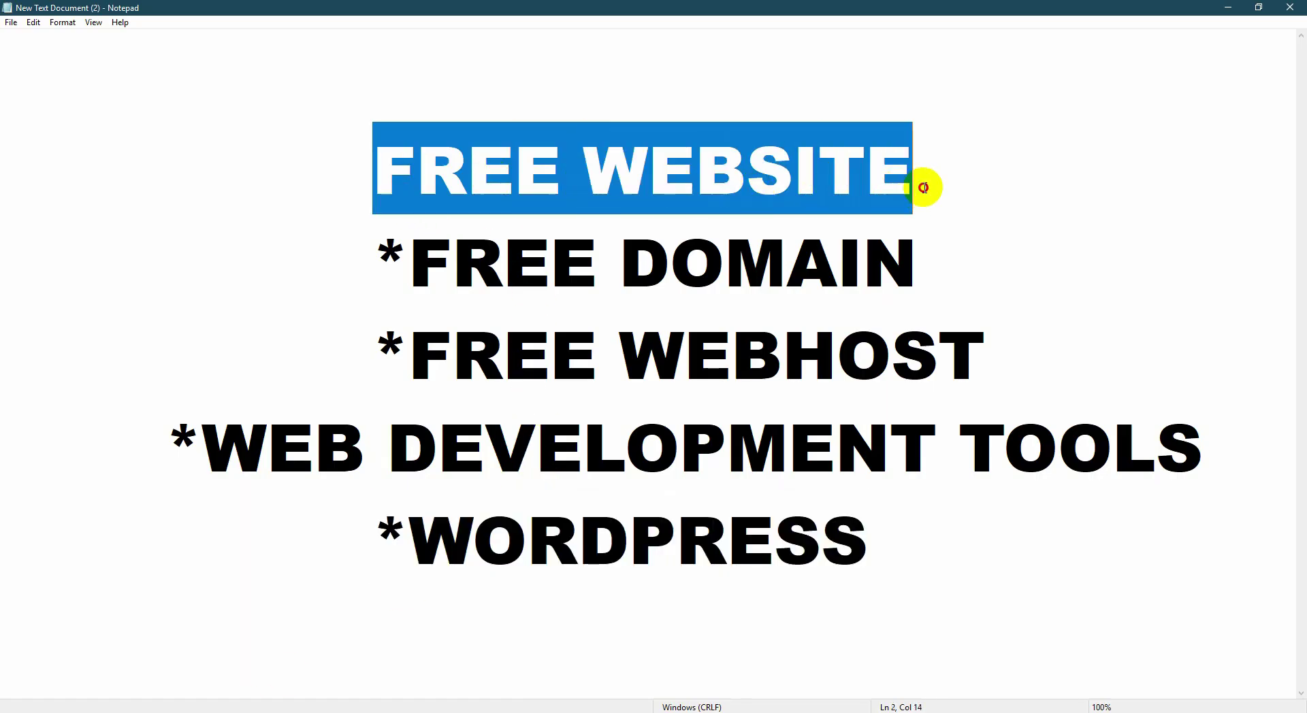
{"action": "left_click_drag", "start_coordinate": [411, 265], "coordinate": [936, 268]}
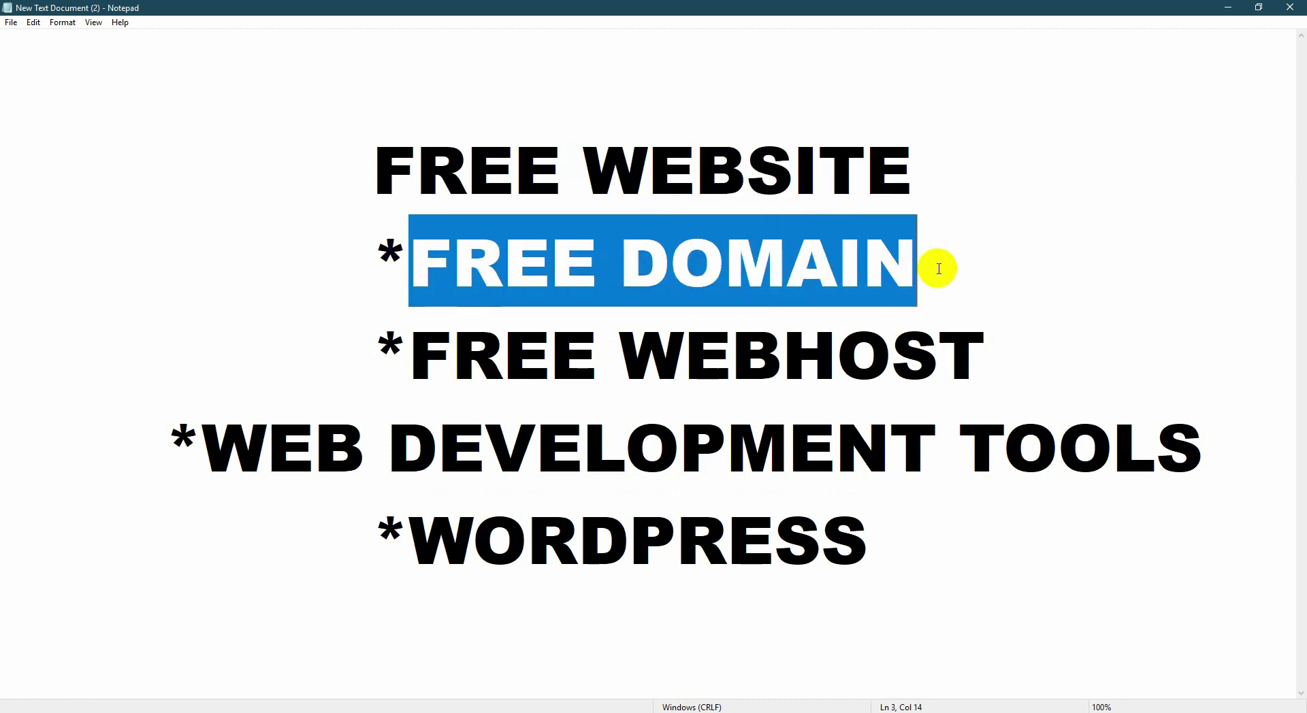
{"action": "left_click", "coordinate": [925, 268]}
{"action": "type", "text": "- "}
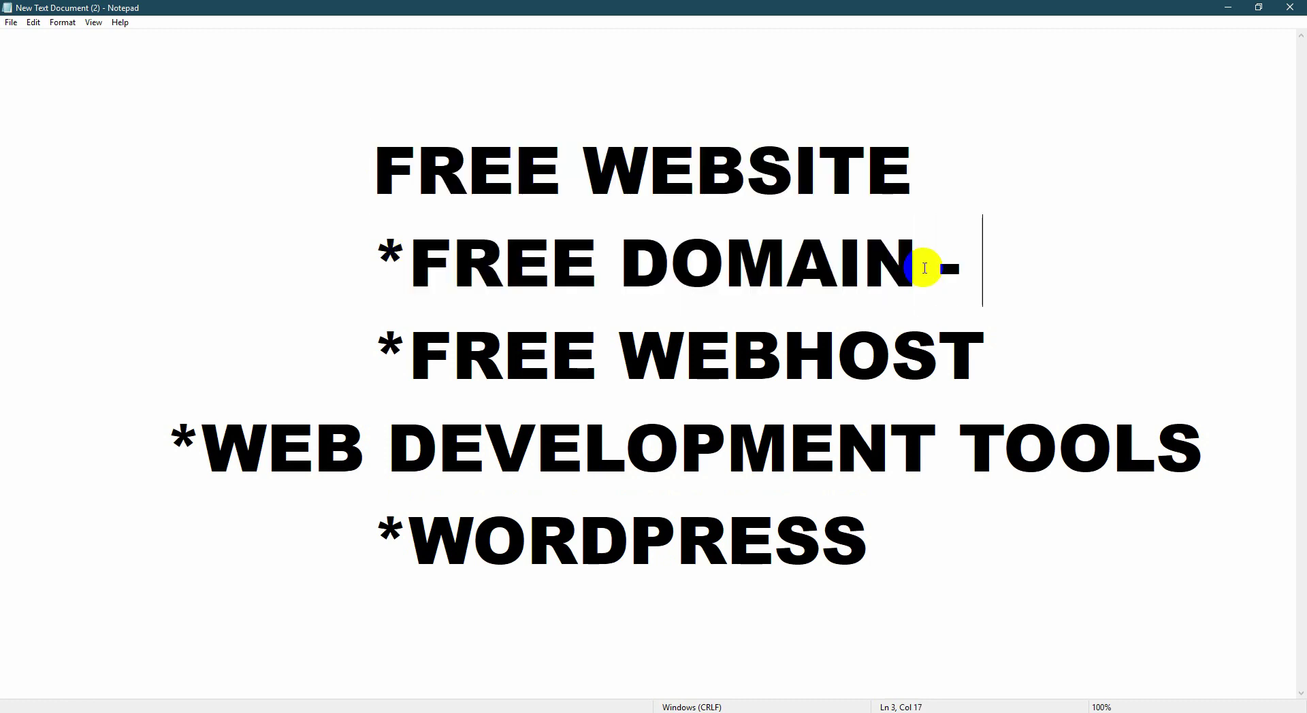
{"action": "type", "text": "Freeno"}
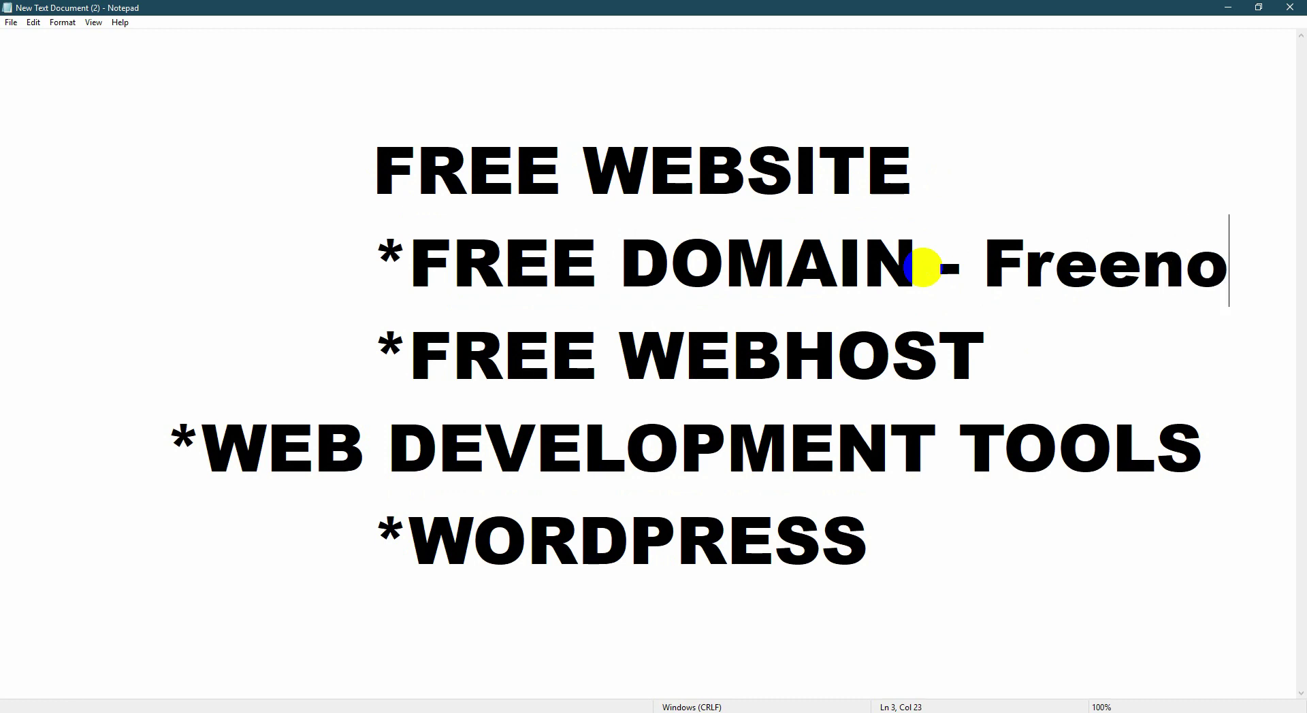
{"action": "type", "text": "m."}
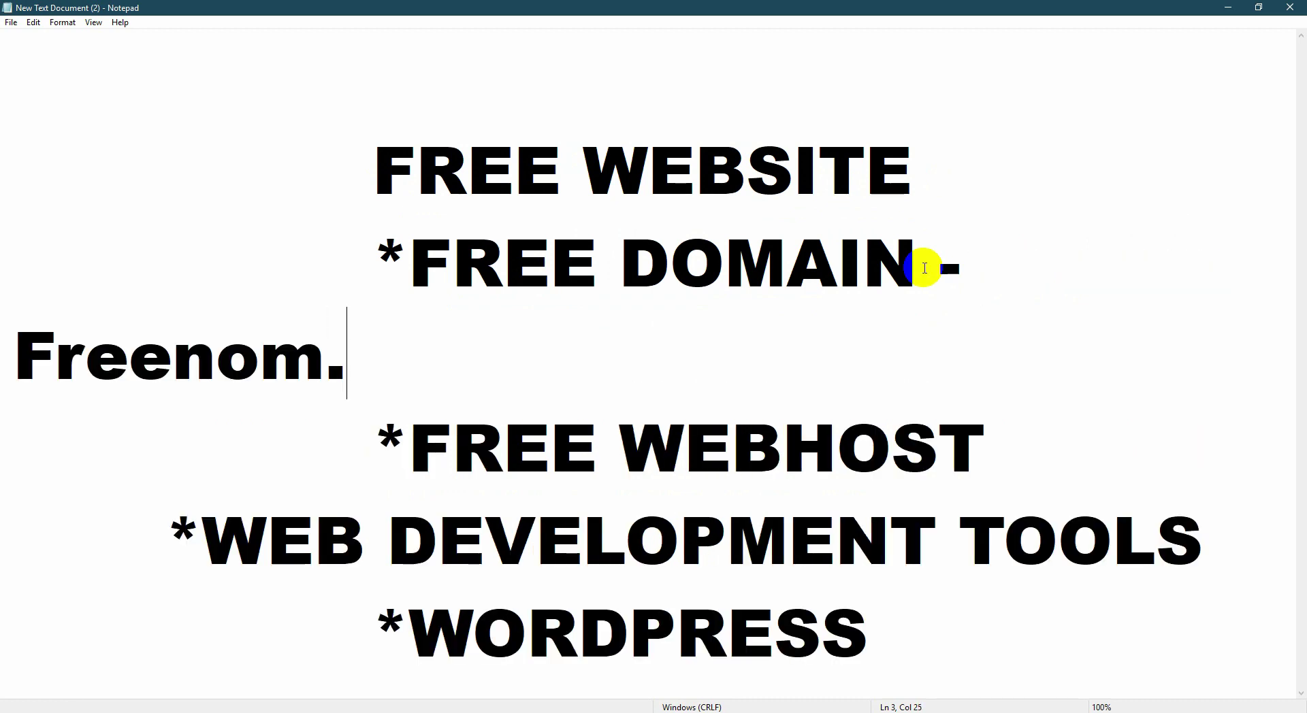
{"action": "key", "text": "Up"}
{"action": "key", "text": "BackSpace"}
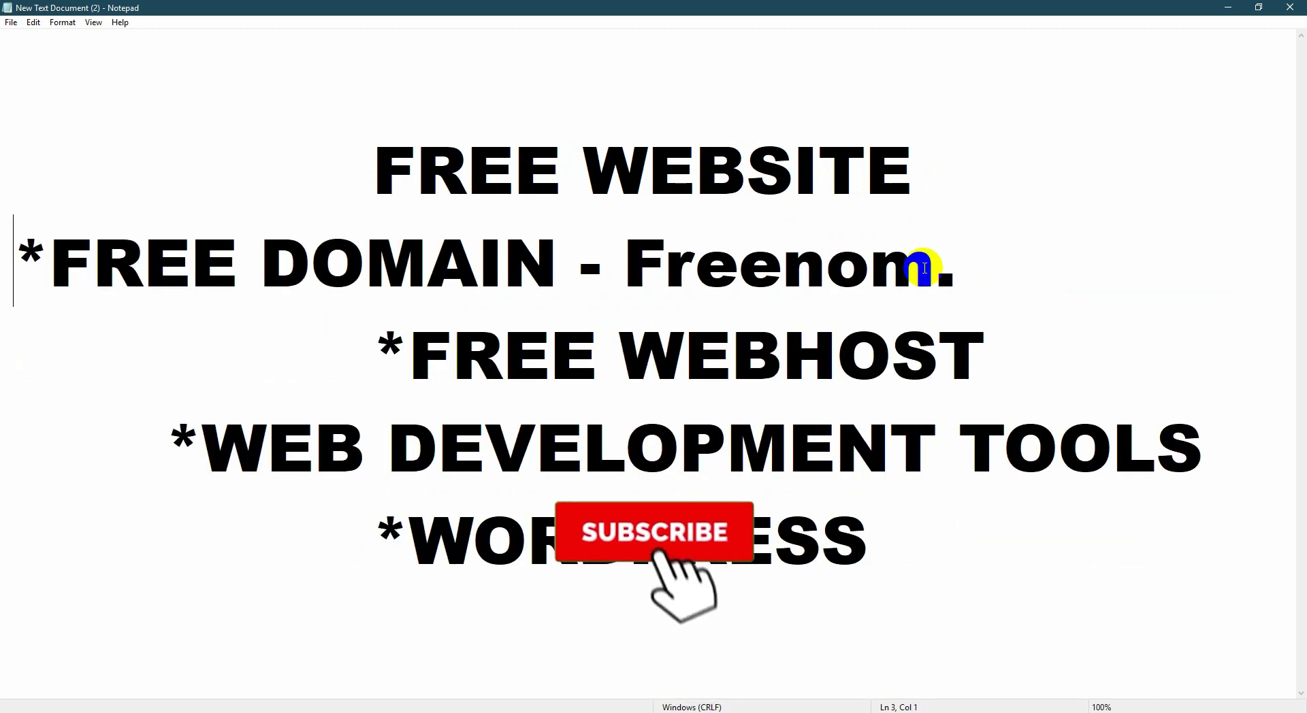
Step: Remove the leading indents before FREE WEBHOST, WEB DEVELOPMENT TOOLS and WORDPRESS
{"action": "key", "text": "Down"}
{"action": "key", "text": "Delete"}
{"action": "key", "text": "Down"}
{"action": "key", "text": "Delete"}
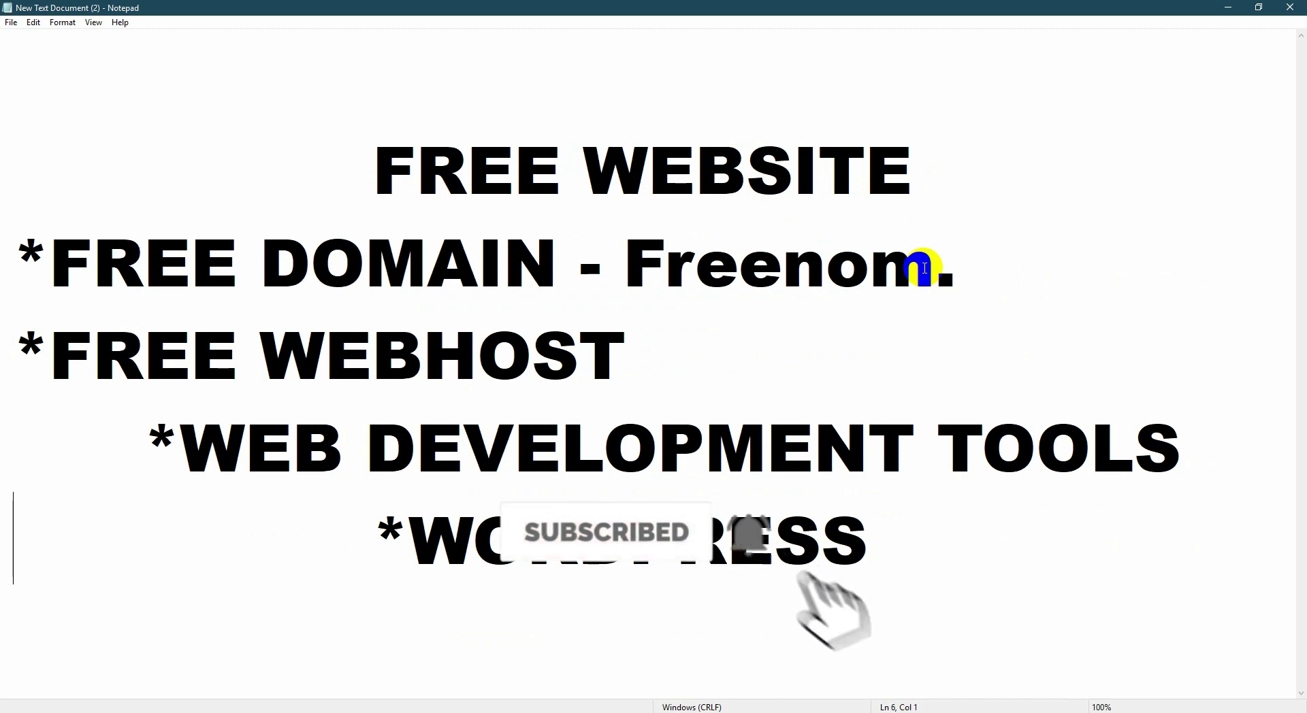
{"action": "key", "text": "shift+Right"}
{"action": "key", "text": "Delete"}
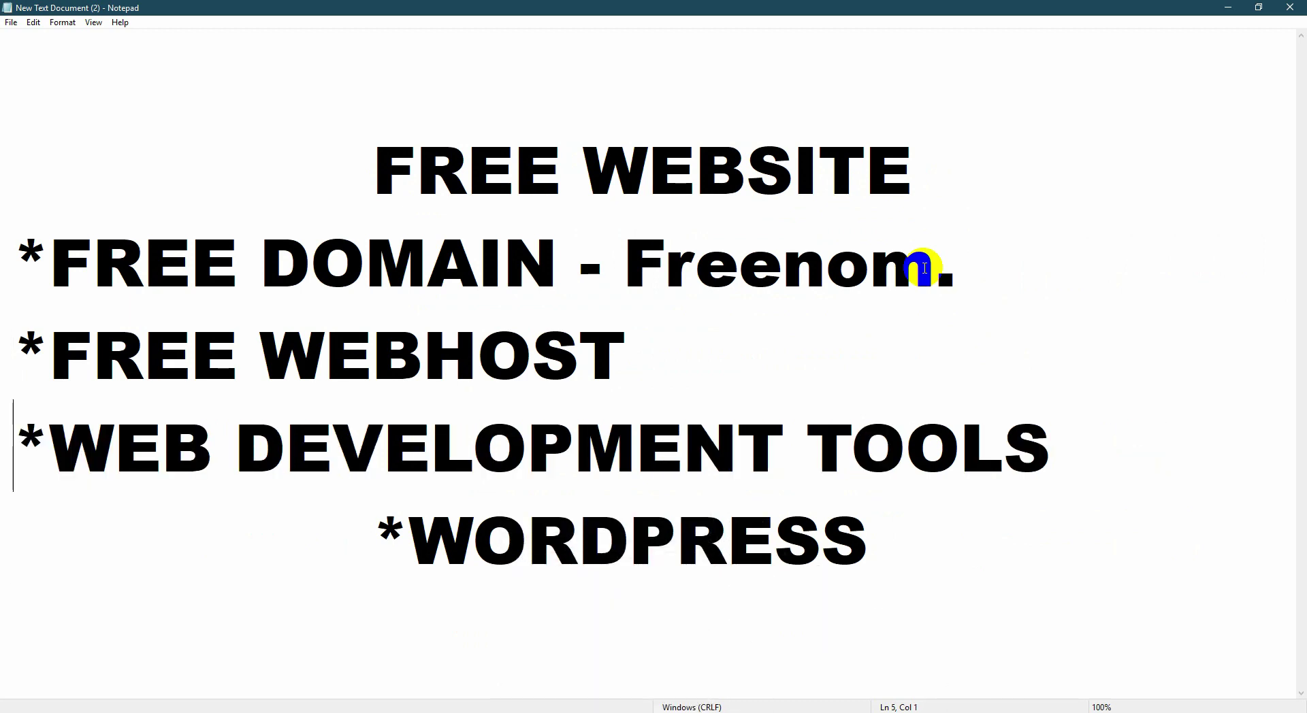
{"action": "key", "text": "shift+Right"}
{"action": "key", "text": "Delete"}
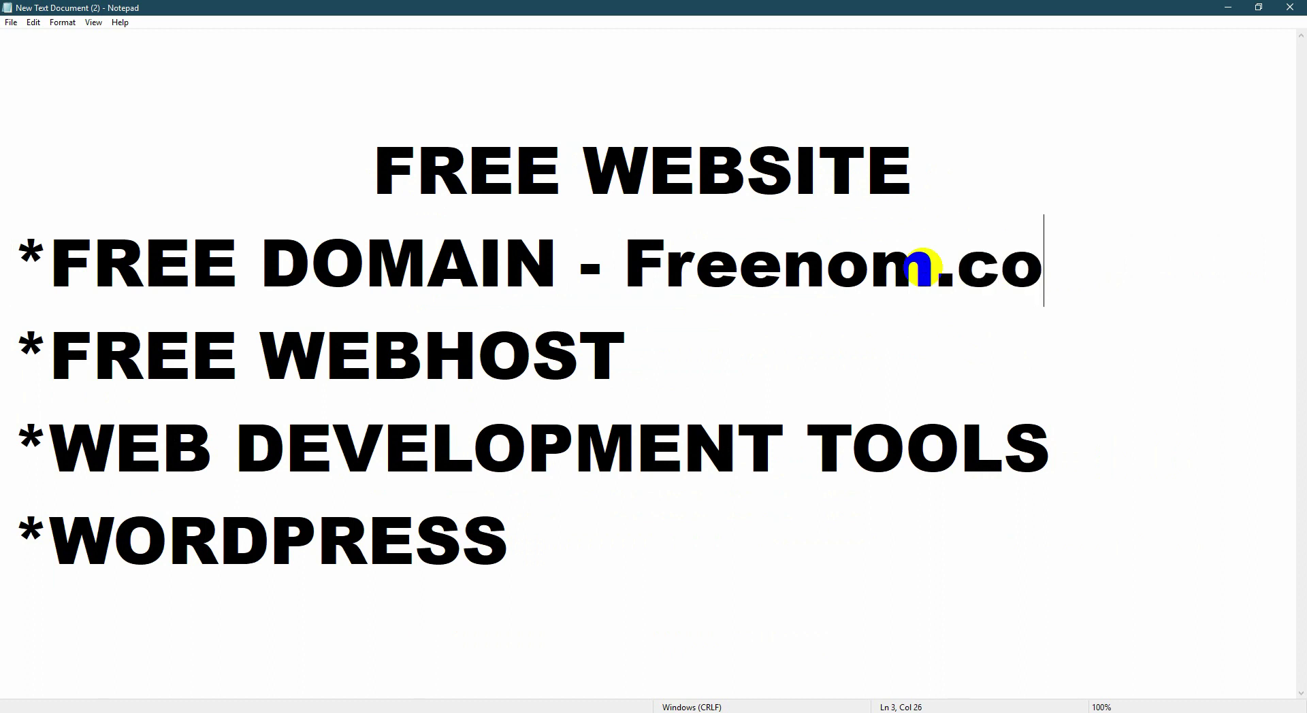
Step: Add ' - 00webhost.com' to FREE WEBHOST and ' - 00webhost.com Install' to WORDPRESS, keeping a blank top line
{"action": "type", "text": "m"}
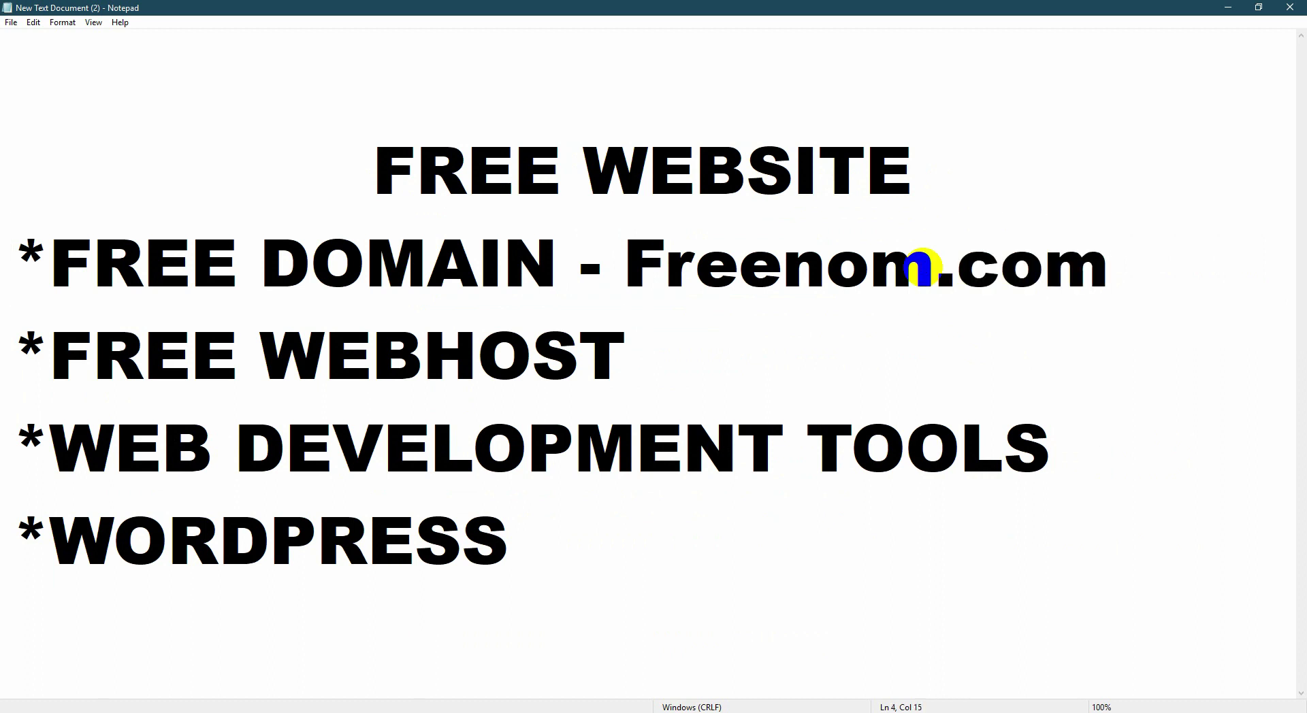
{"action": "type", "text": "00"}
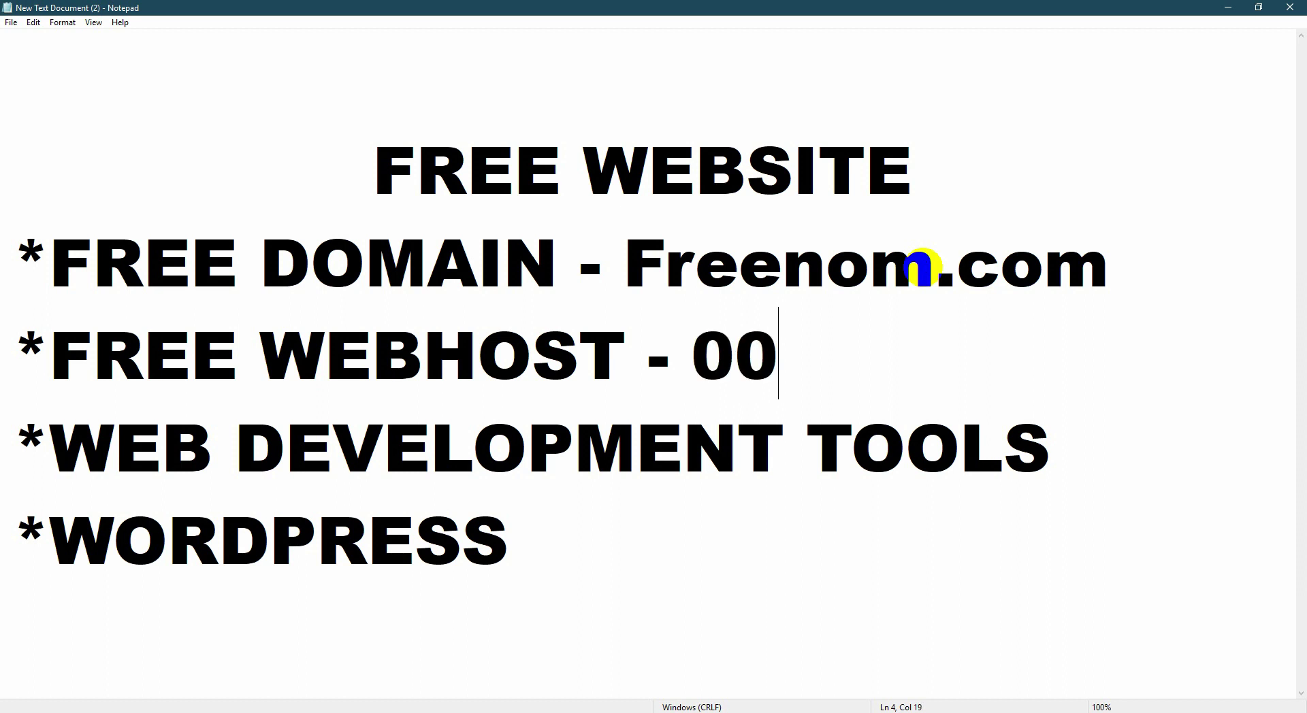
{"action": "type", "text": "webhost.com"}
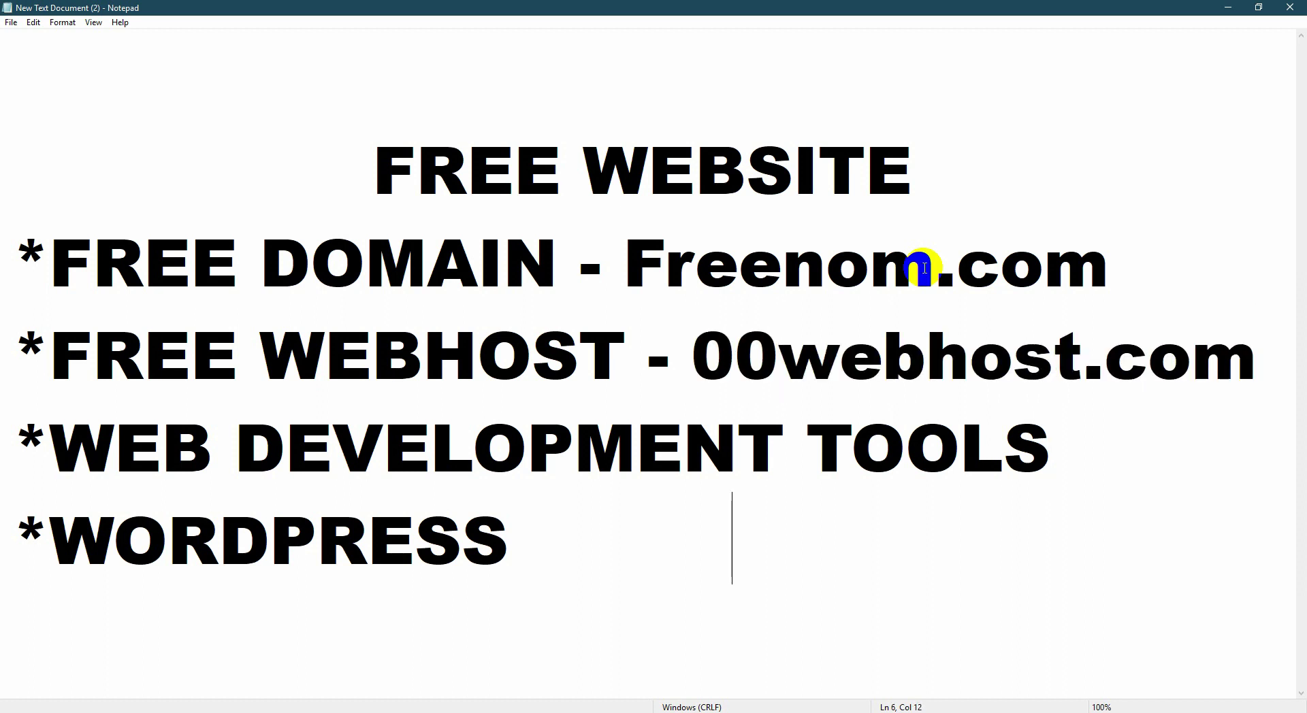
{"action": "key", "text": "shift+Left"}
{"action": "type", "text": "- 00web"}
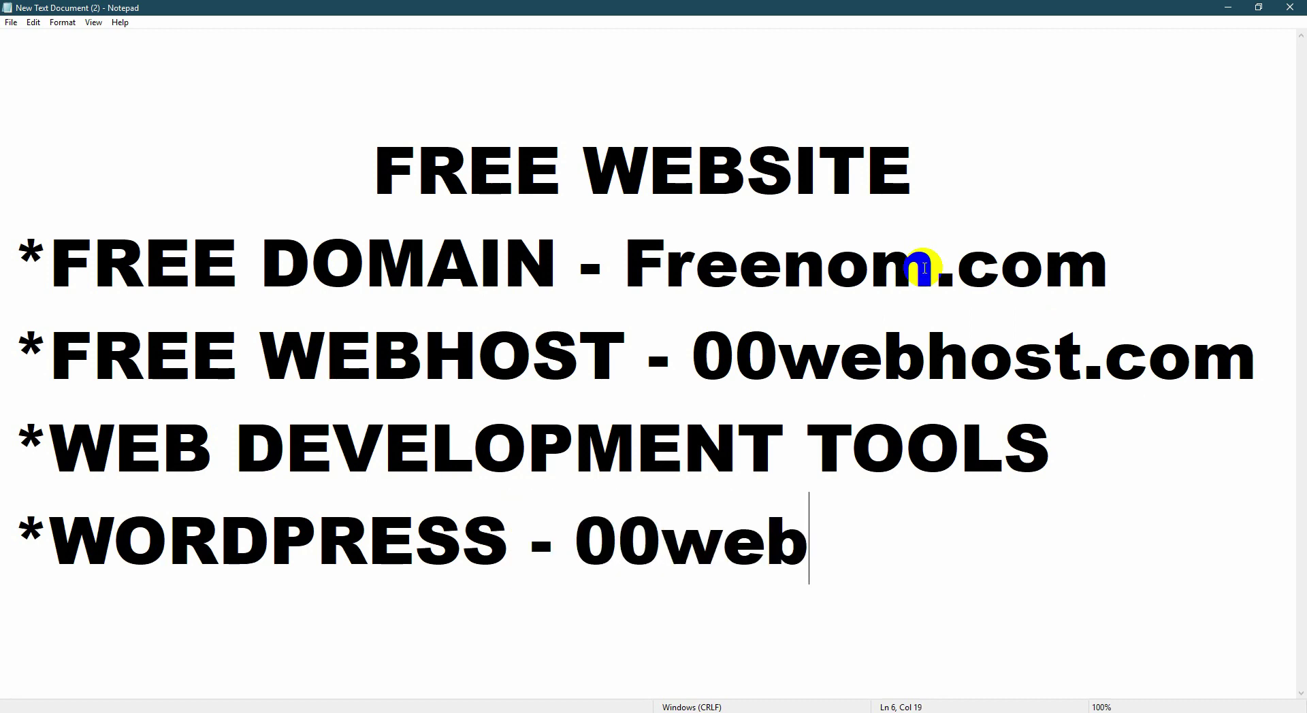
{"action": "type", "text": "host"}
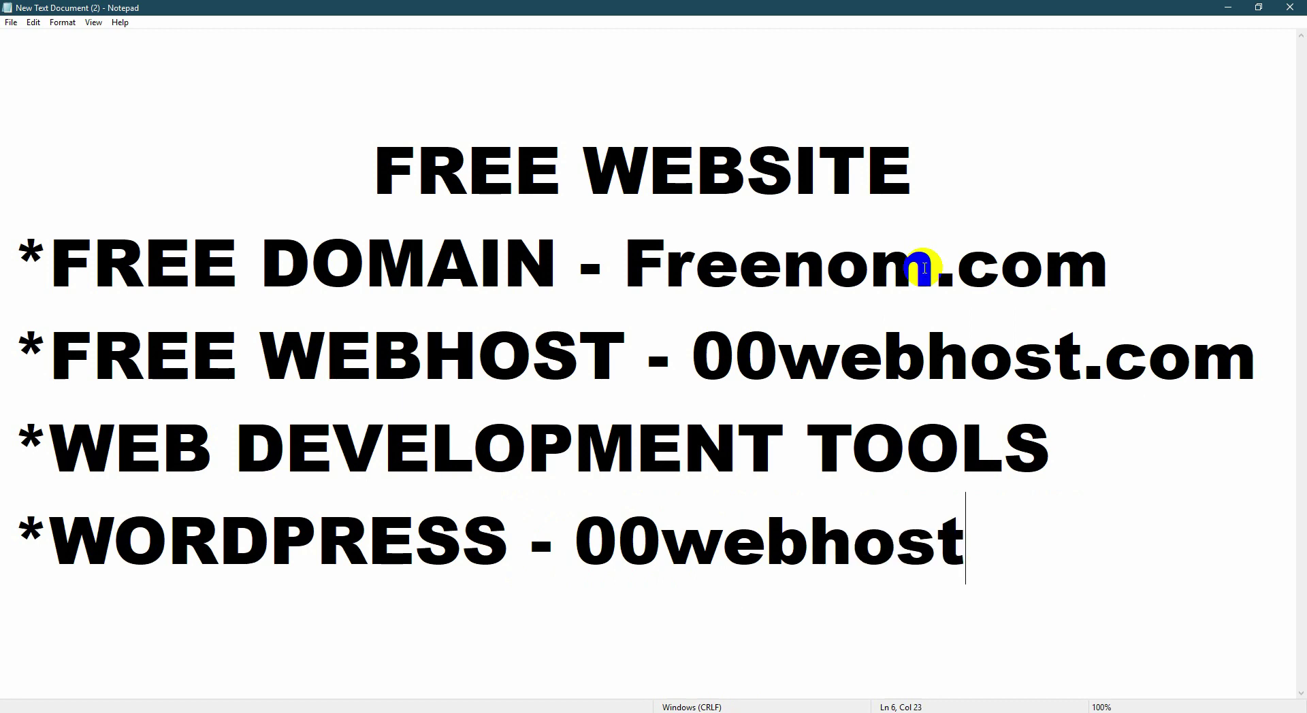
{"action": "type", "text": ".com In"}
{"action": "type", "text": "s"}
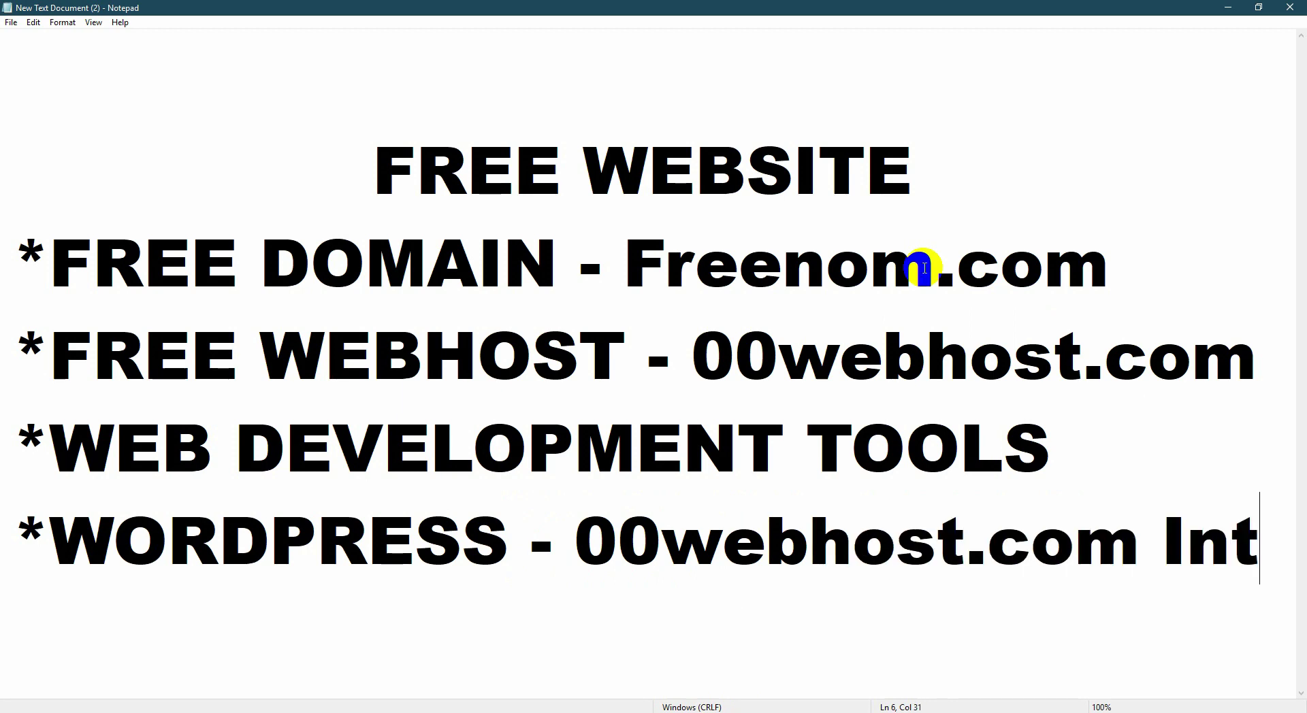
{"action": "type", "text": "tall"}
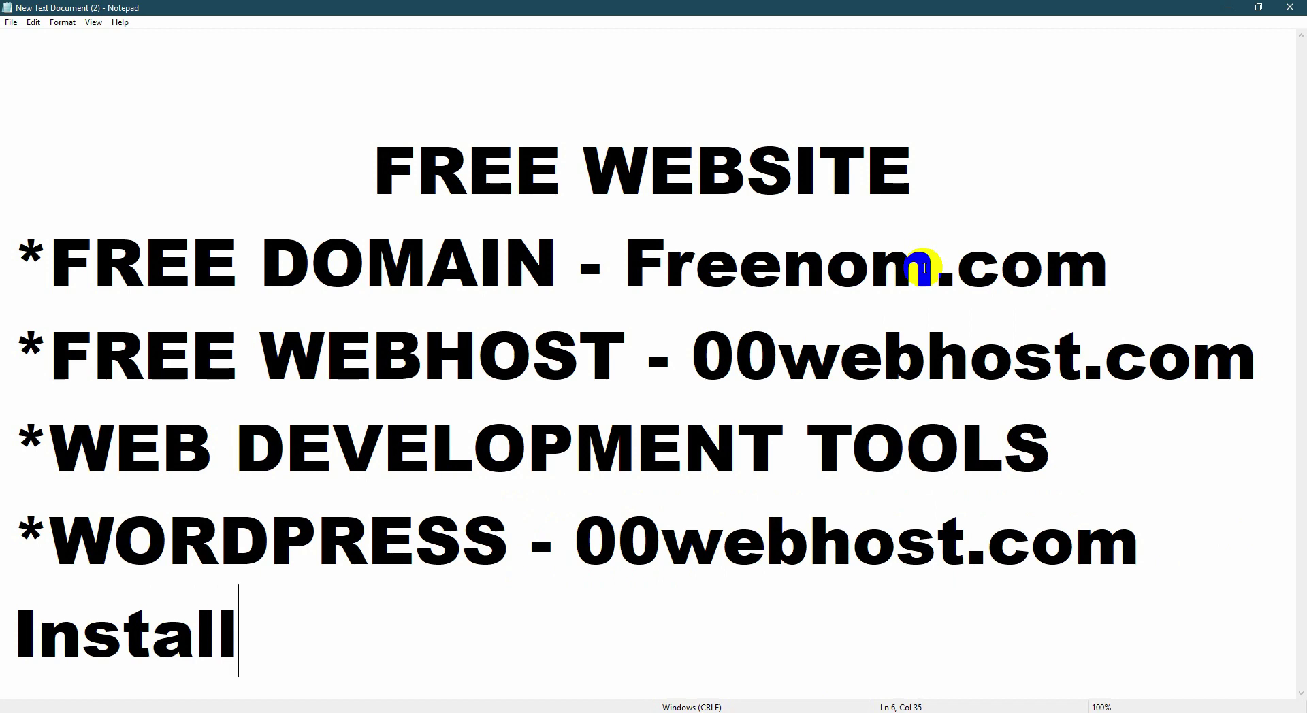
{"action": "left_click_drag", "start_coordinate": [376, 166], "coordinate": [915, 178]}
{"action": "left_click", "coordinate": [641, 102]}
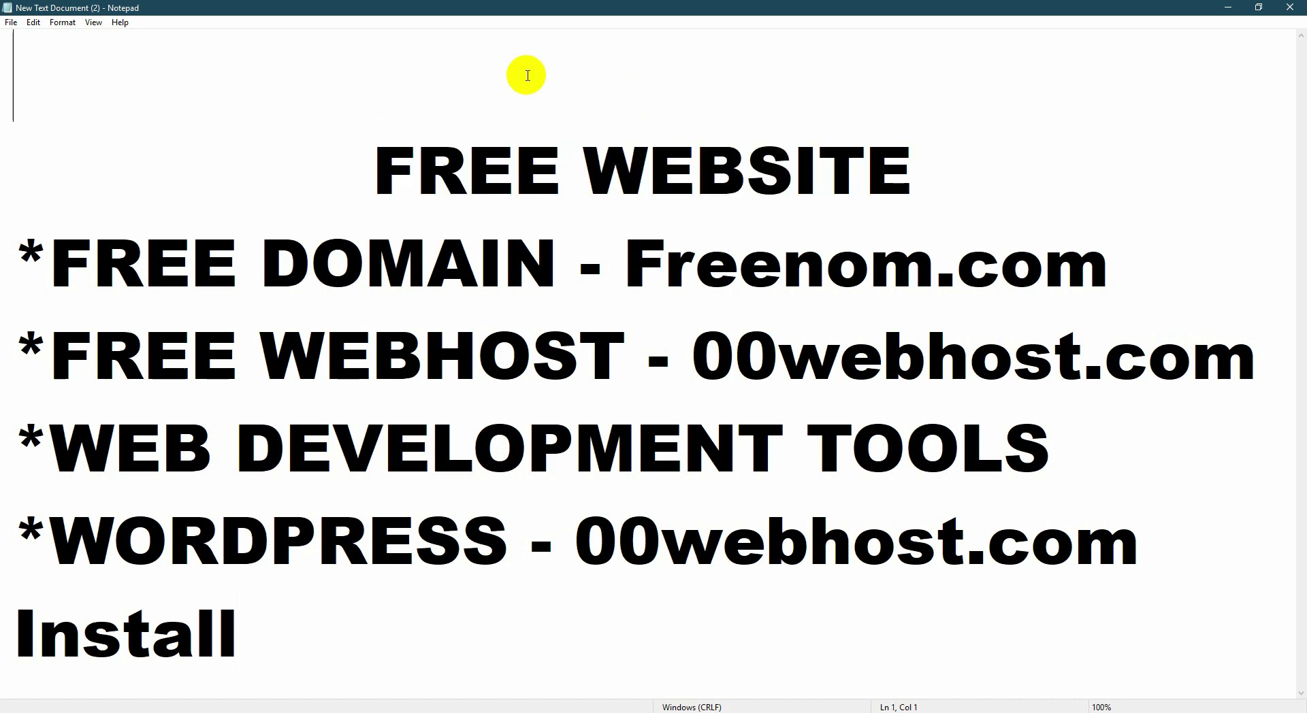
{"action": "key", "text": "Delete"}
{"action": "key", "text": "Return"}
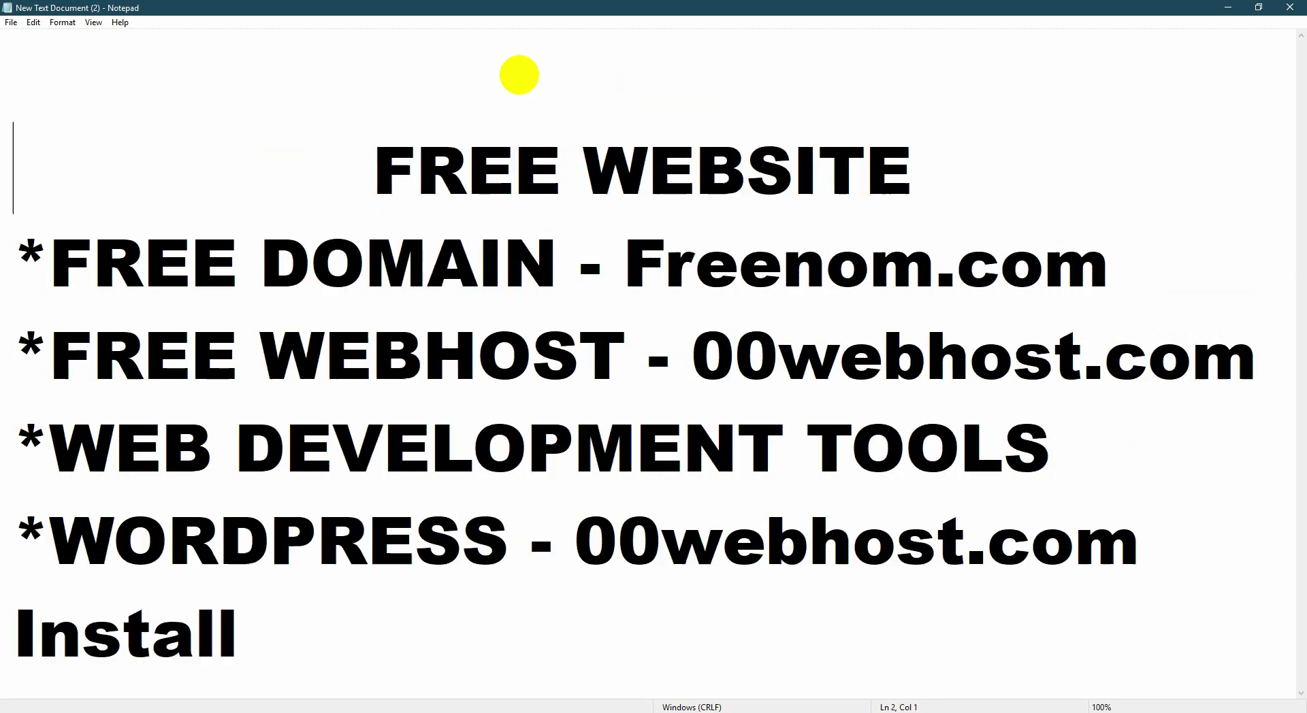
{"action": "left_click", "coordinate": [444, 93]}
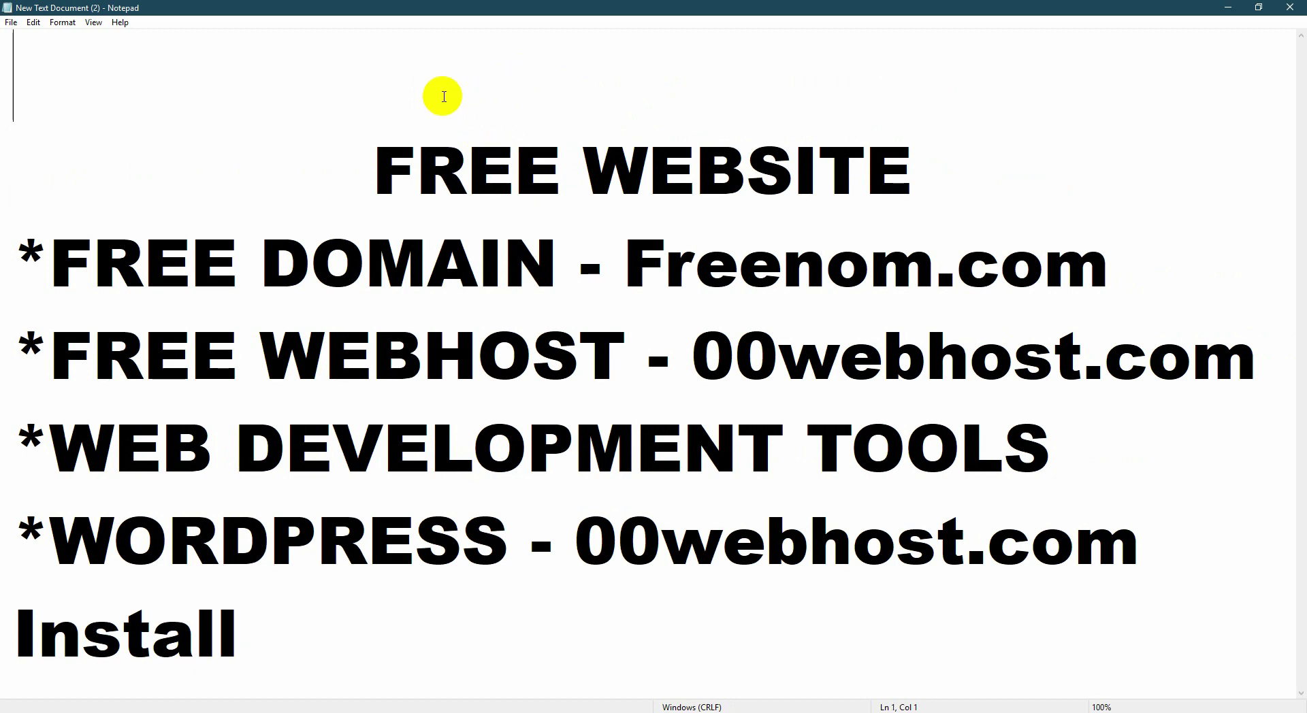